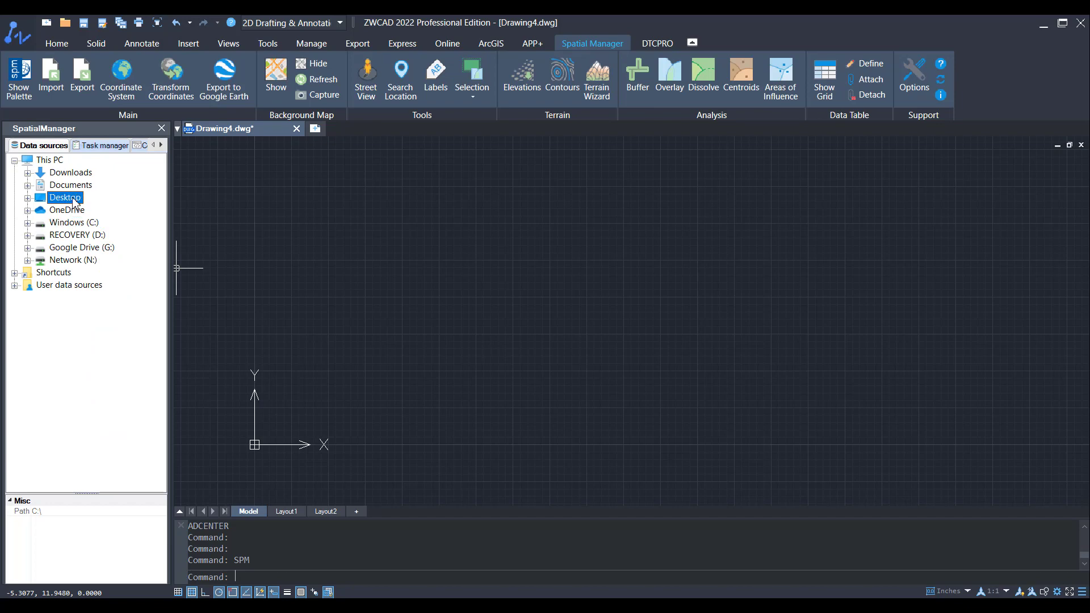
Step: Start importing Lev-EspinhoRua19.txt from the Desktop's __SPATIAL MANAGER__ survey folder into a new drawing
double_click(84, 173)
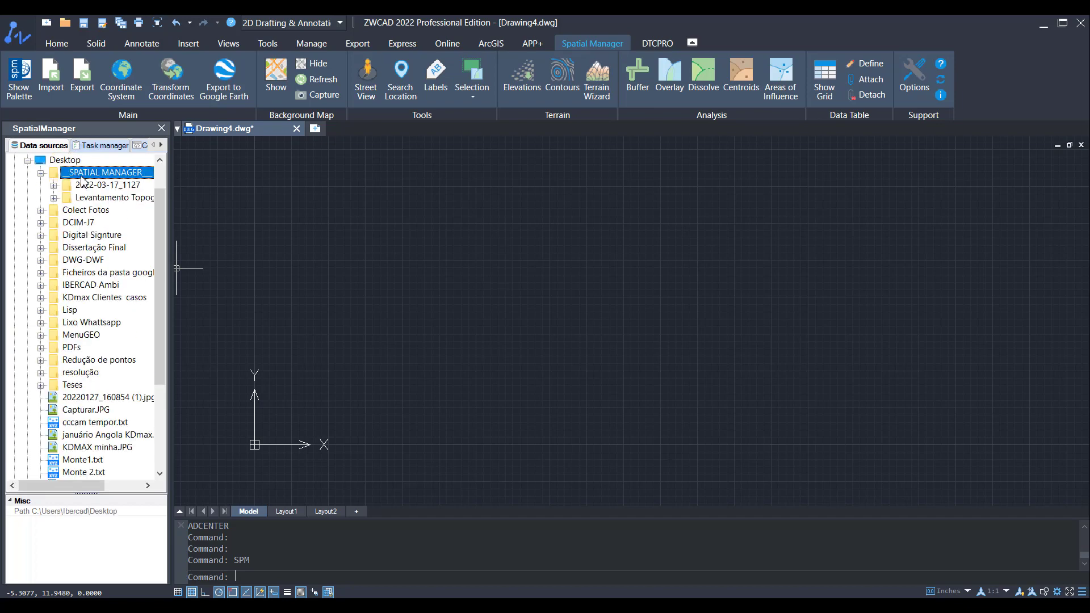
double_click(104, 200)
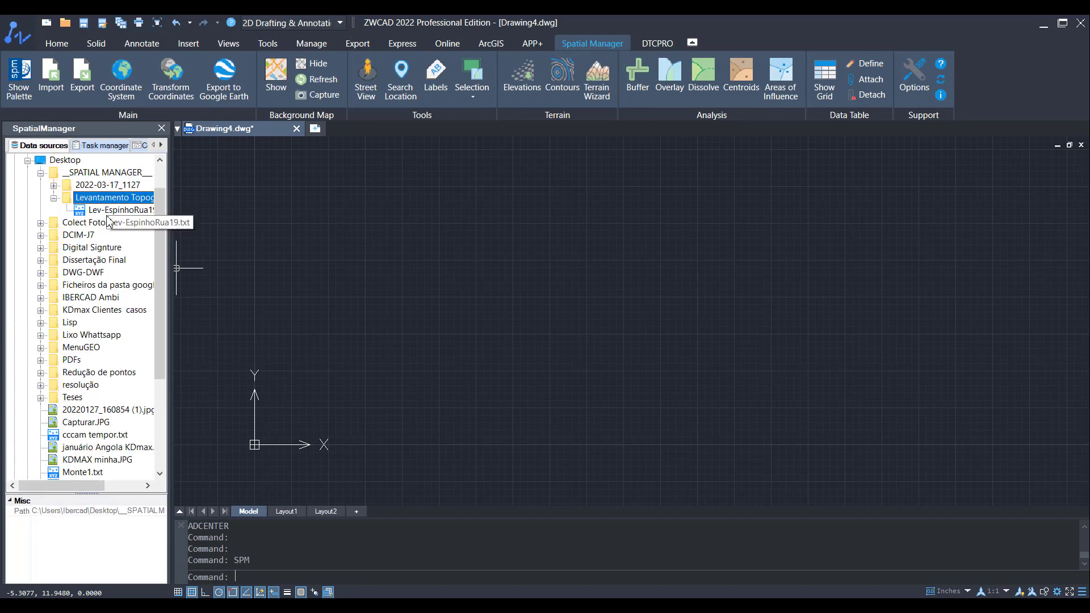
left_click(108, 211)
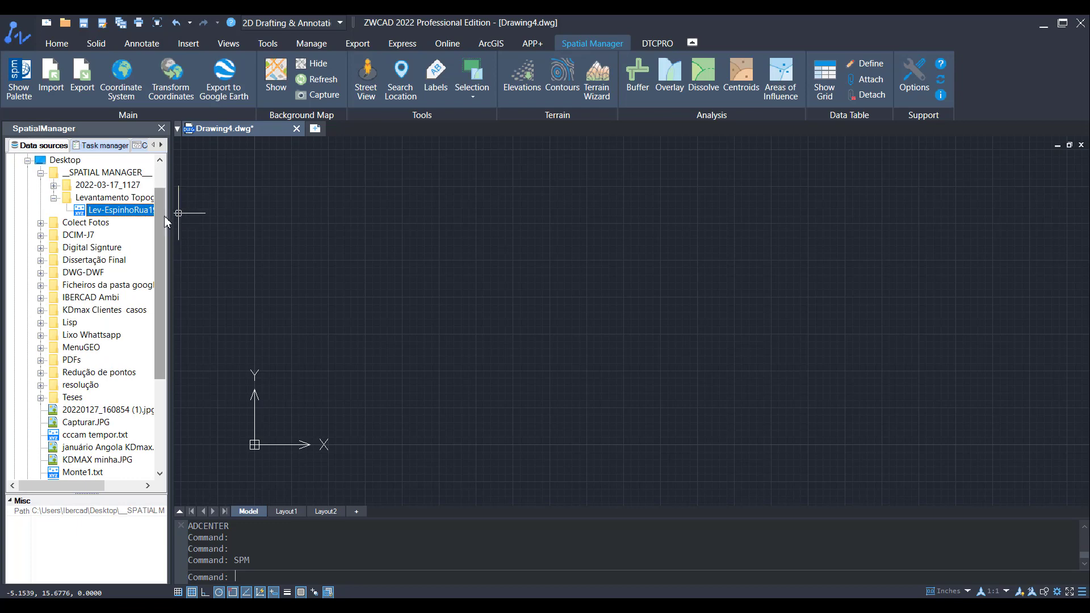
right_click(119, 216)
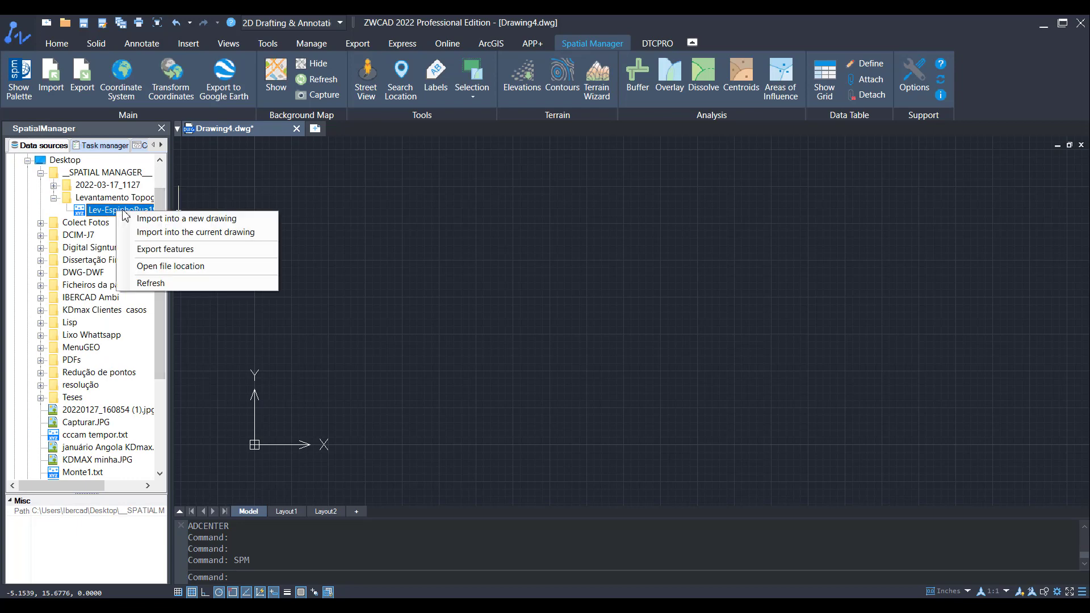
left_click(170, 218)
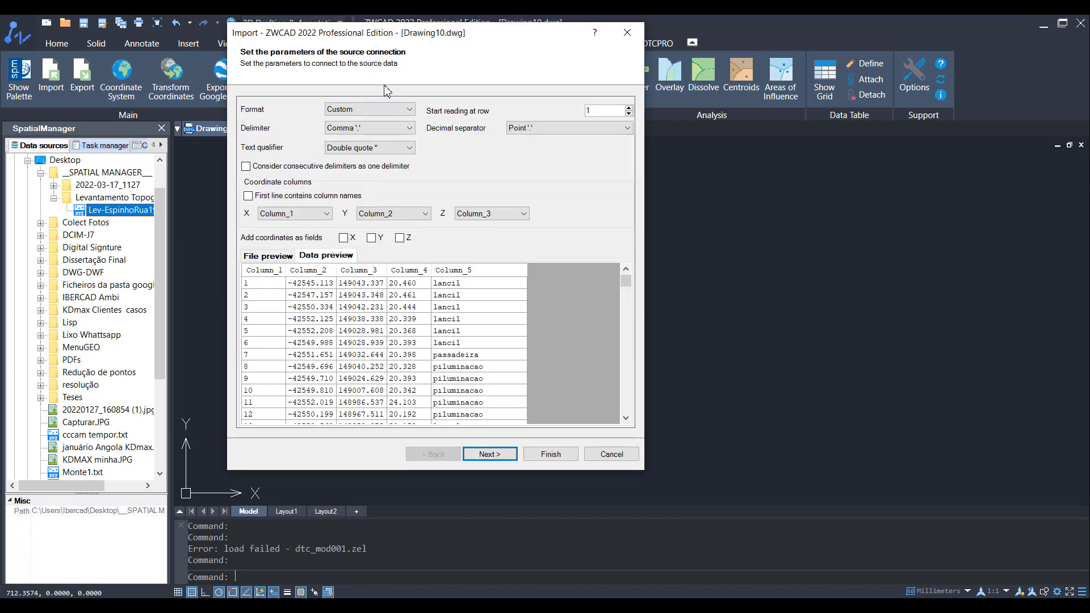
left_click_drag(430, 39, 422, 103)
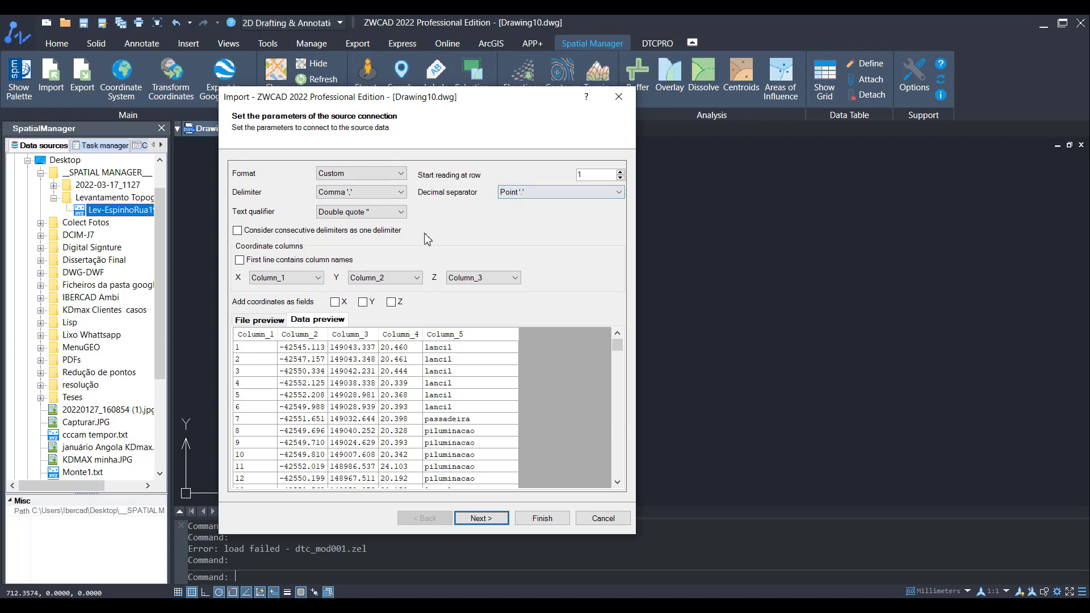
Step: Inspect the survey file's raw lines and try treating the first line as column names, restoring the option and data preview
left_click(266, 322)
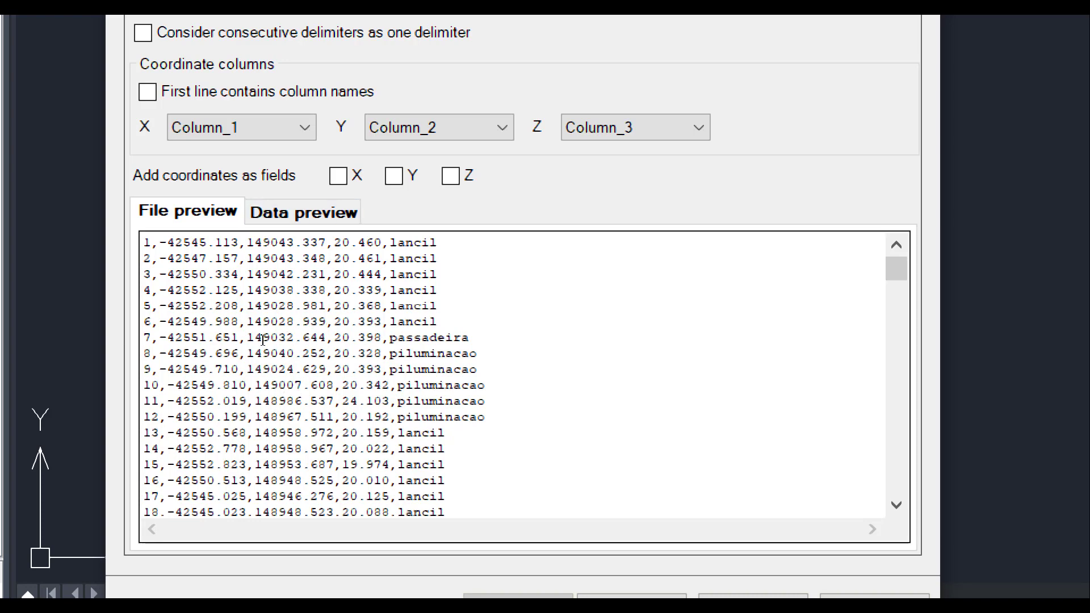
left_click_drag(242, 337, 477, 325)
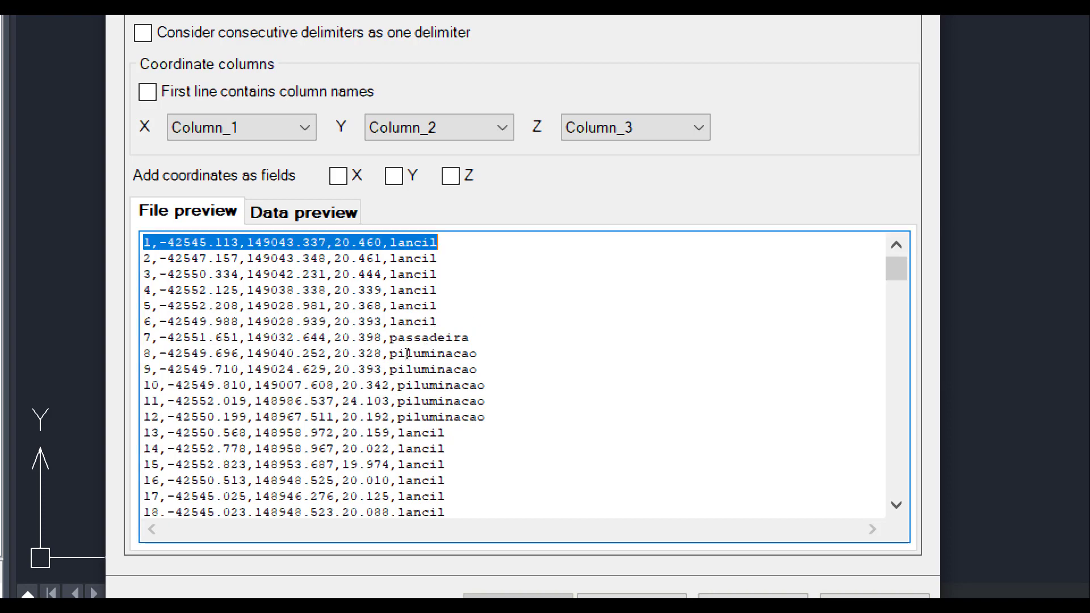
left_click(266, 341)
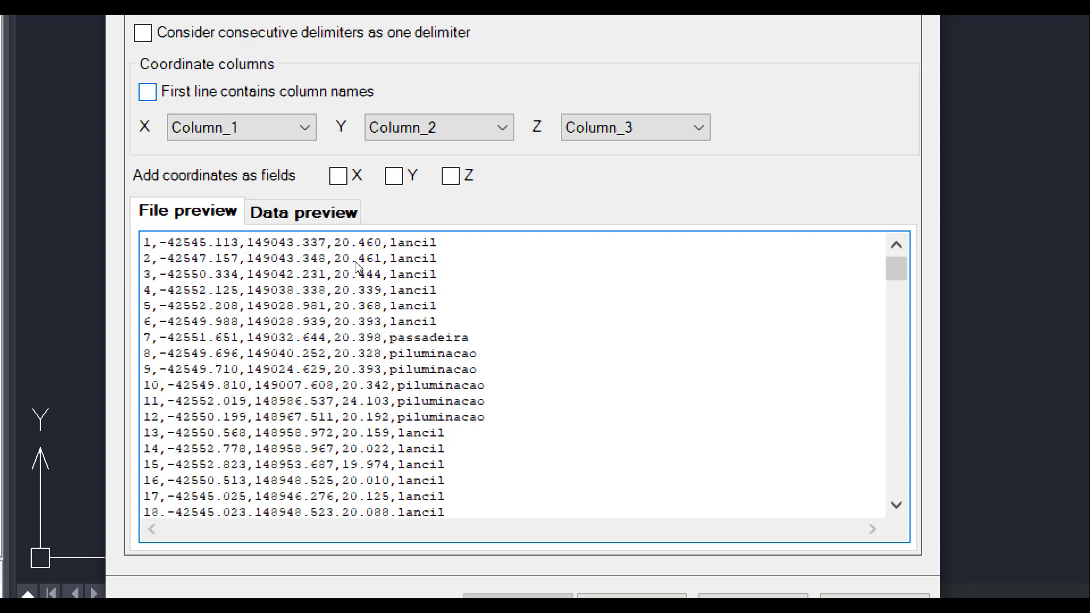
left_click(147, 92)
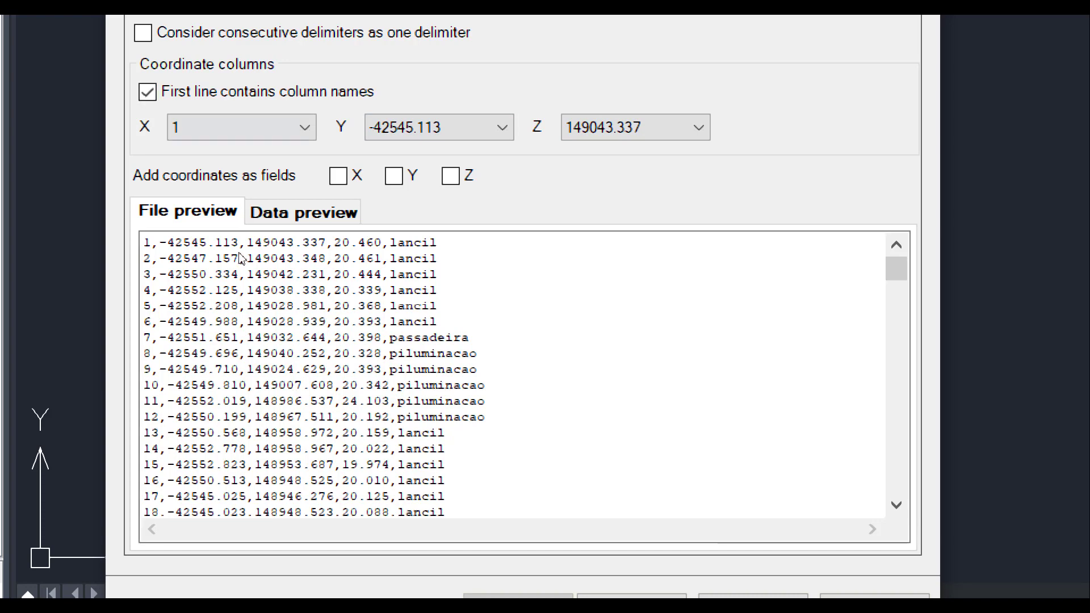
left_click(147, 92)
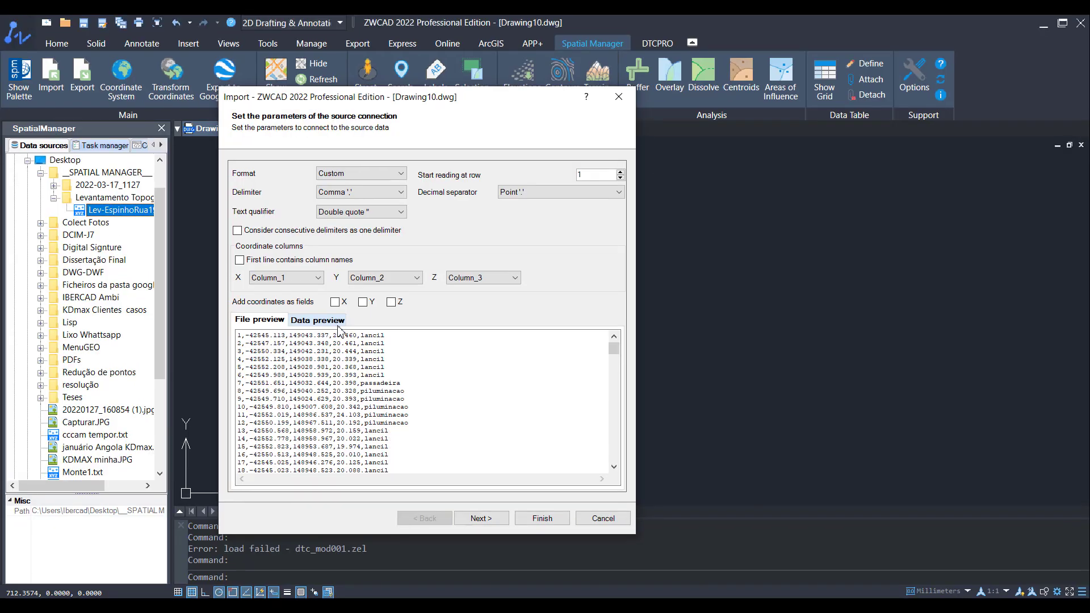
left_click(325, 321)
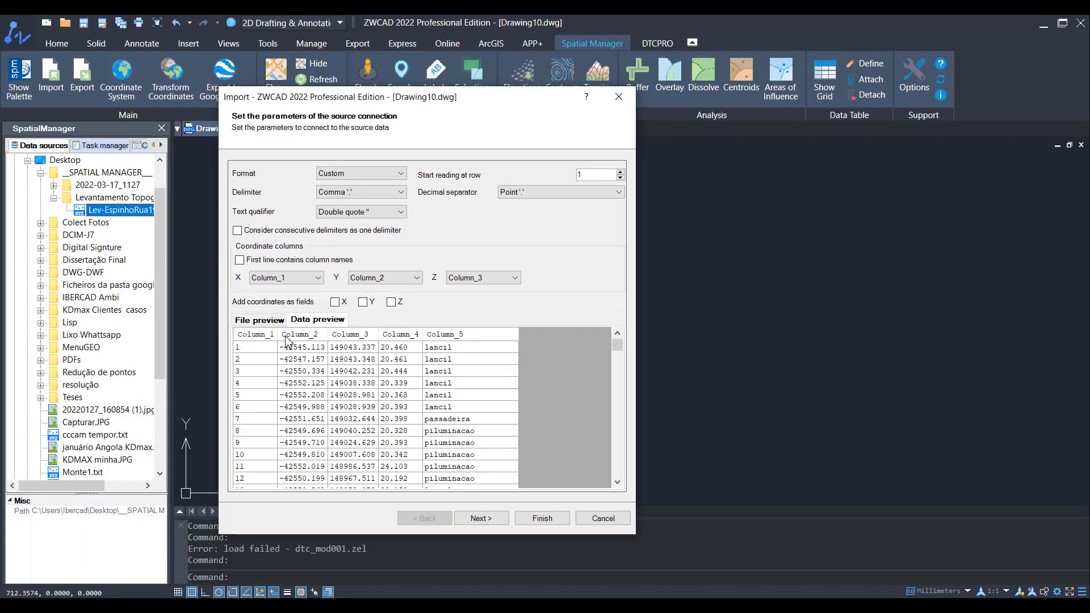
Step: Assign the coordinates to Column_2 for X, Column_3 for Y and Column_4 for Z, and proceed to the import parameters
left_click(300, 280)
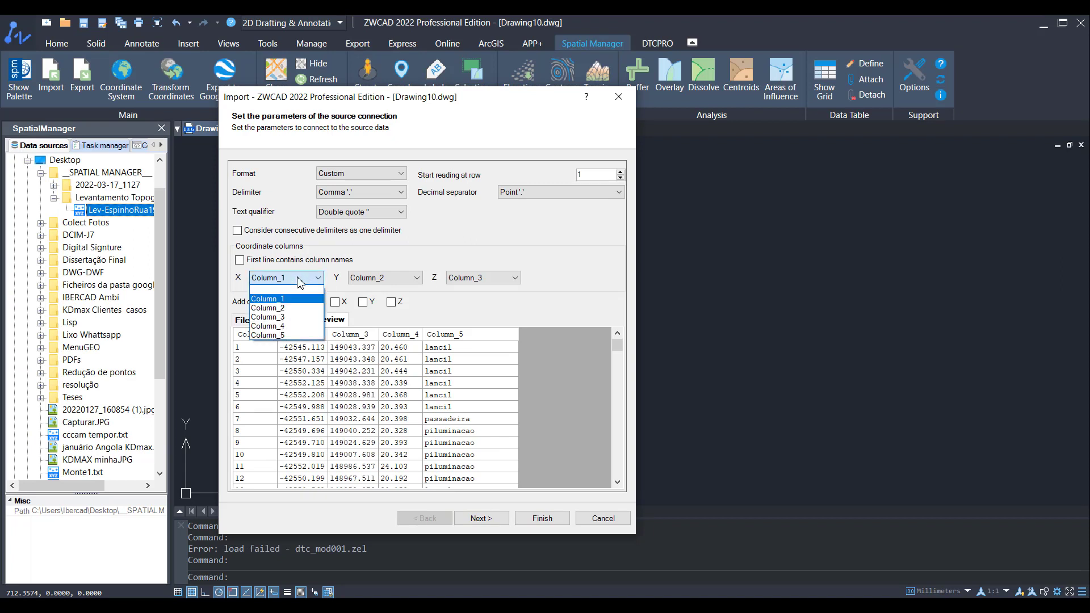
left_click(300, 310)
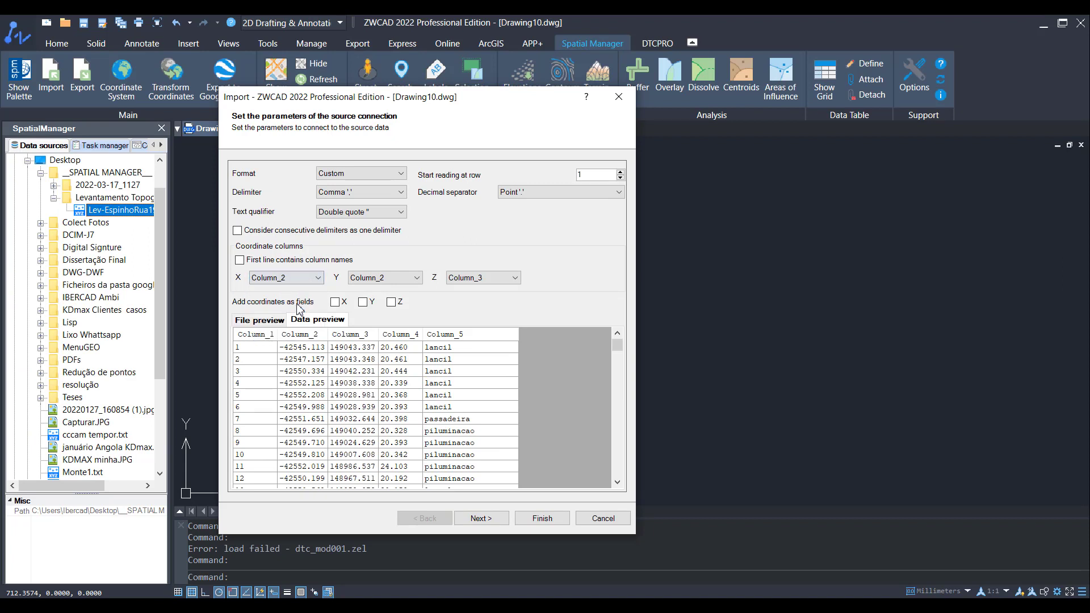
left_click(402, 283)
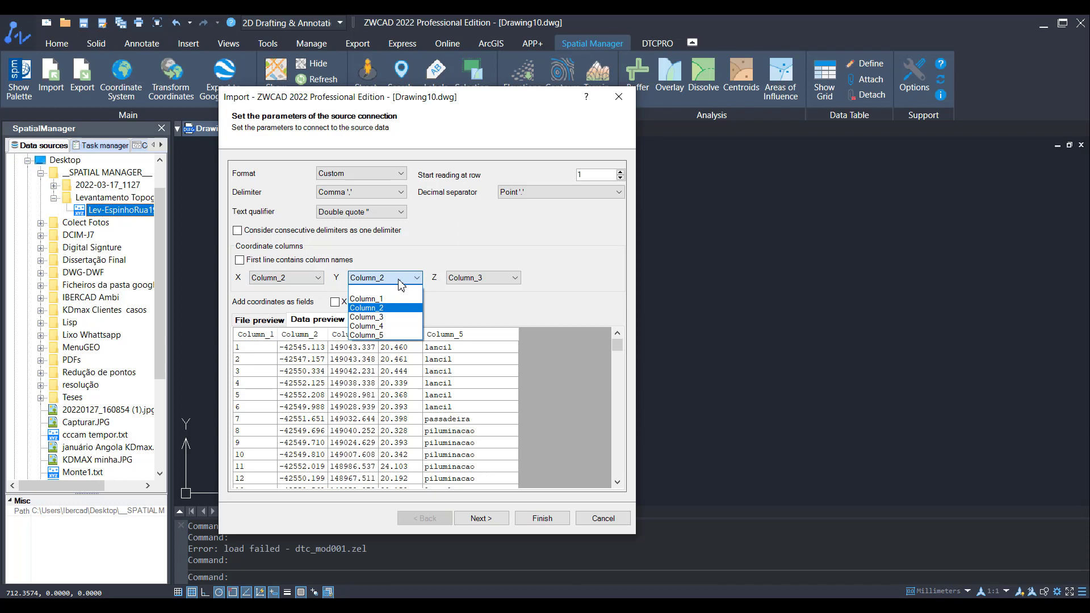
left_click(392, 321)
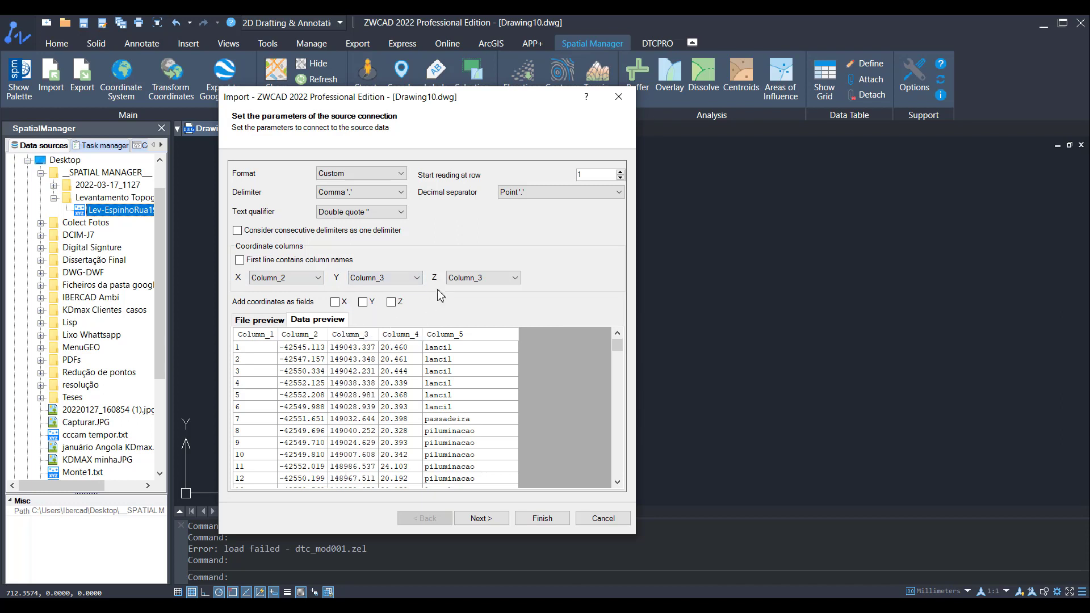
left_click(492, 282)
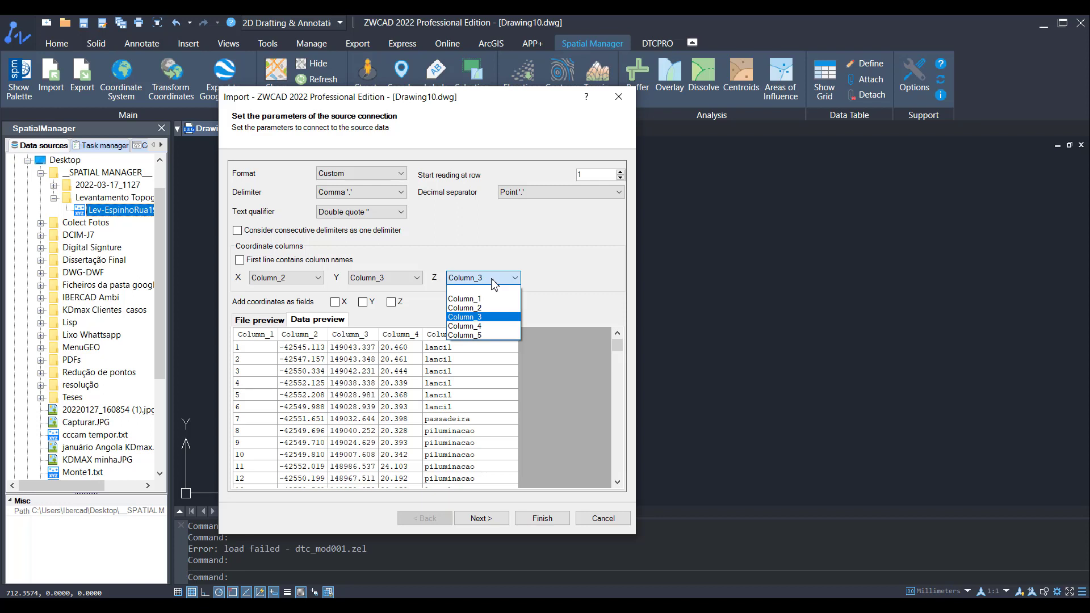
left_click(493, 331)
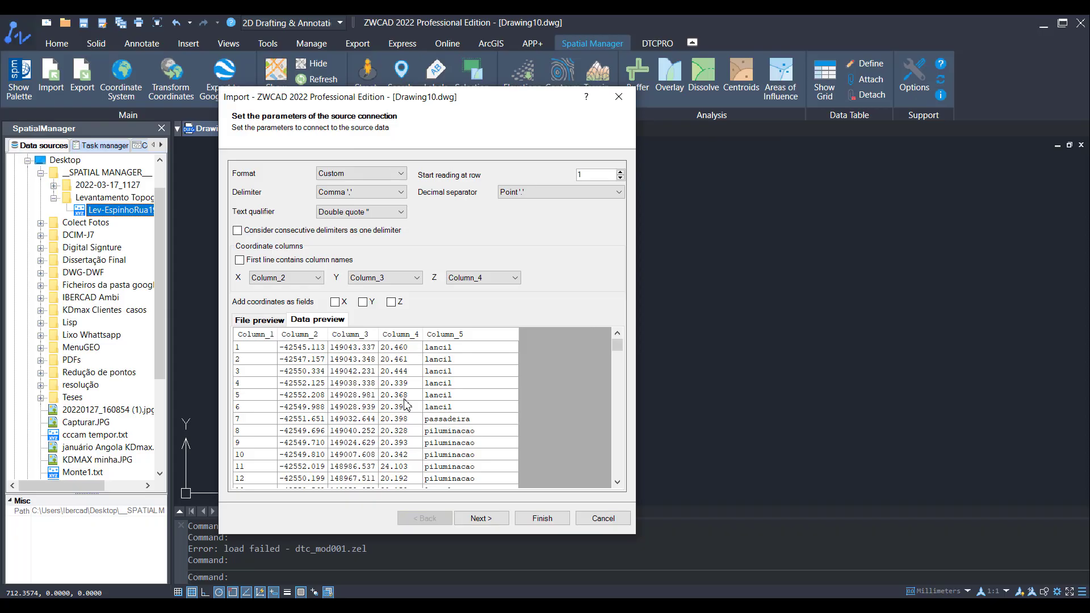
left_click(480, 518)
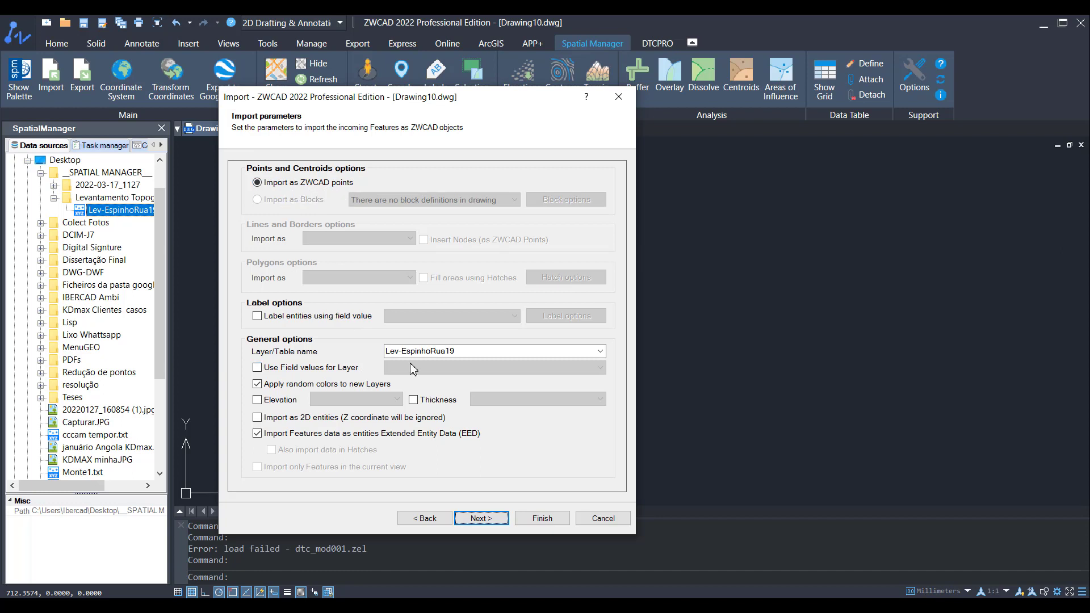
Step: Enable labelling the imported entities with the values of Column_5
left_click(312, 316)
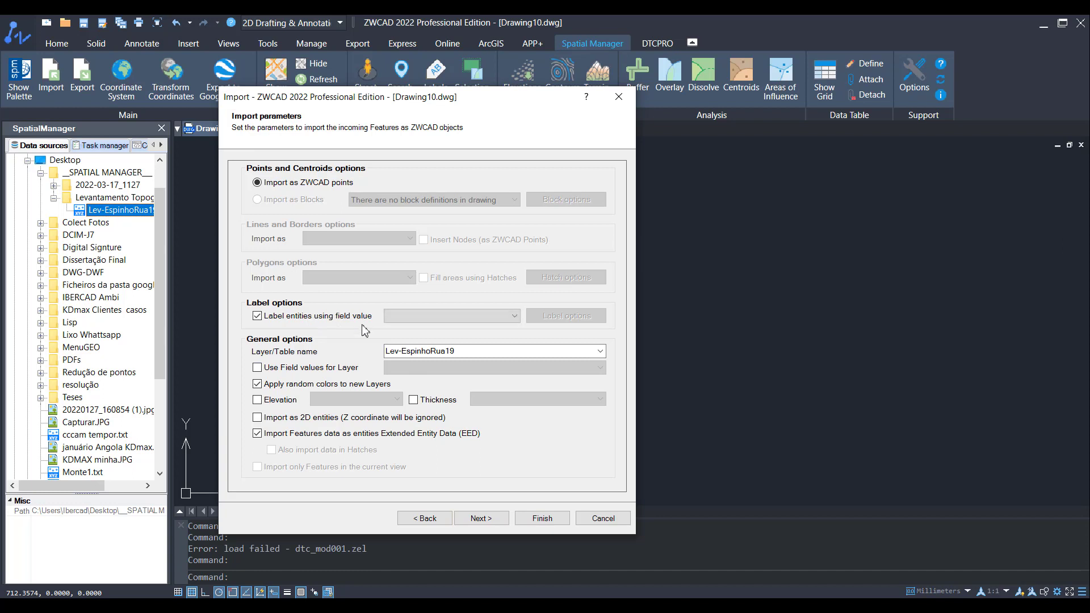
left_click(511, 317)
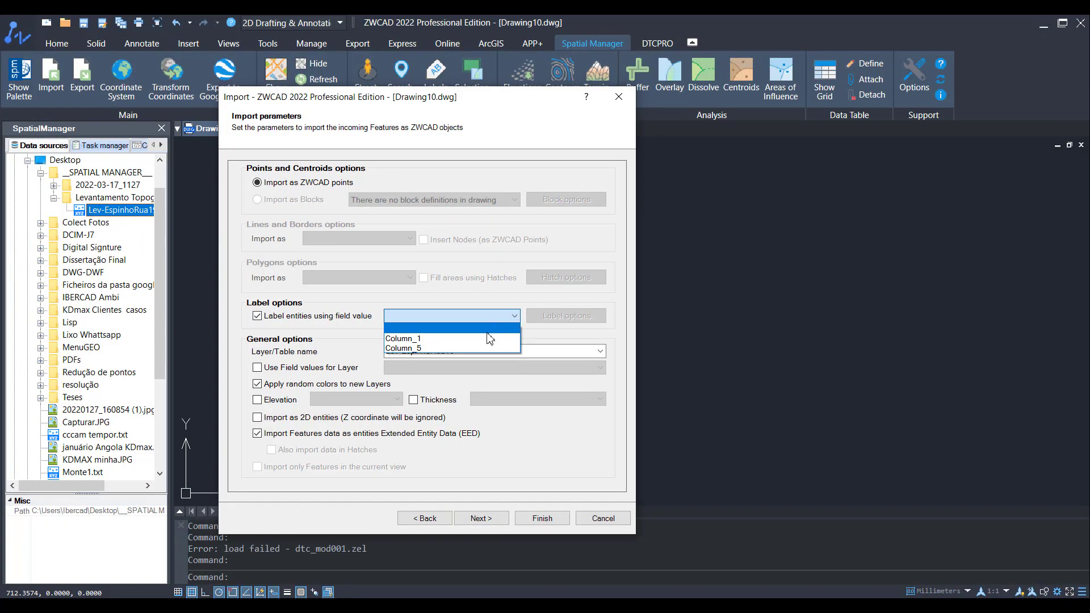
left_click(469, 349)
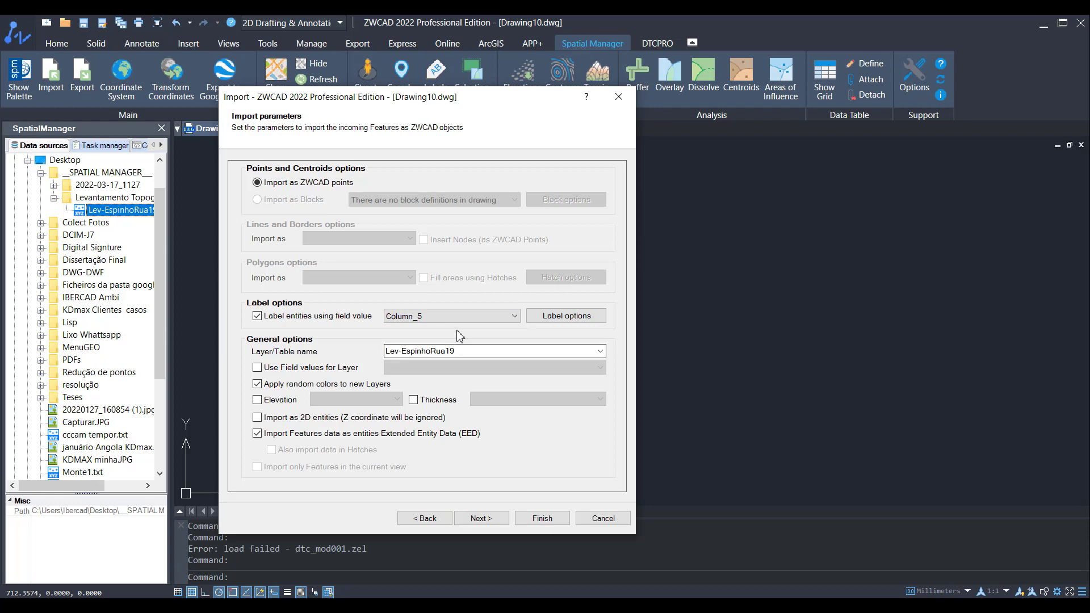
Step: Set the label style to Annotative and save the label options
left_click(566, 318)
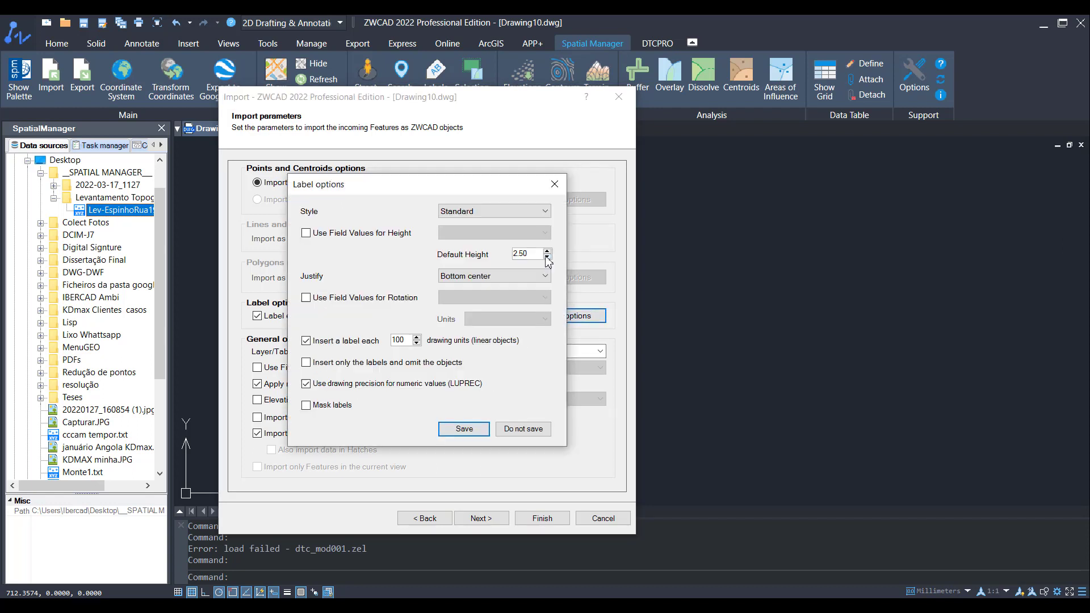
left_click(477, 211)
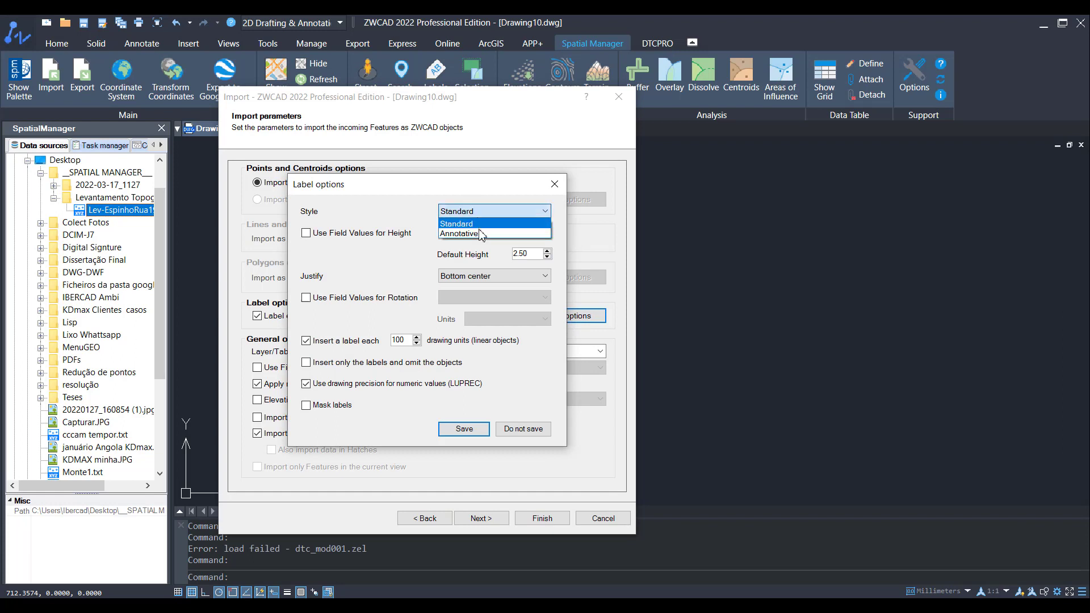
left_click(482, 236)
left_click(542, 212)
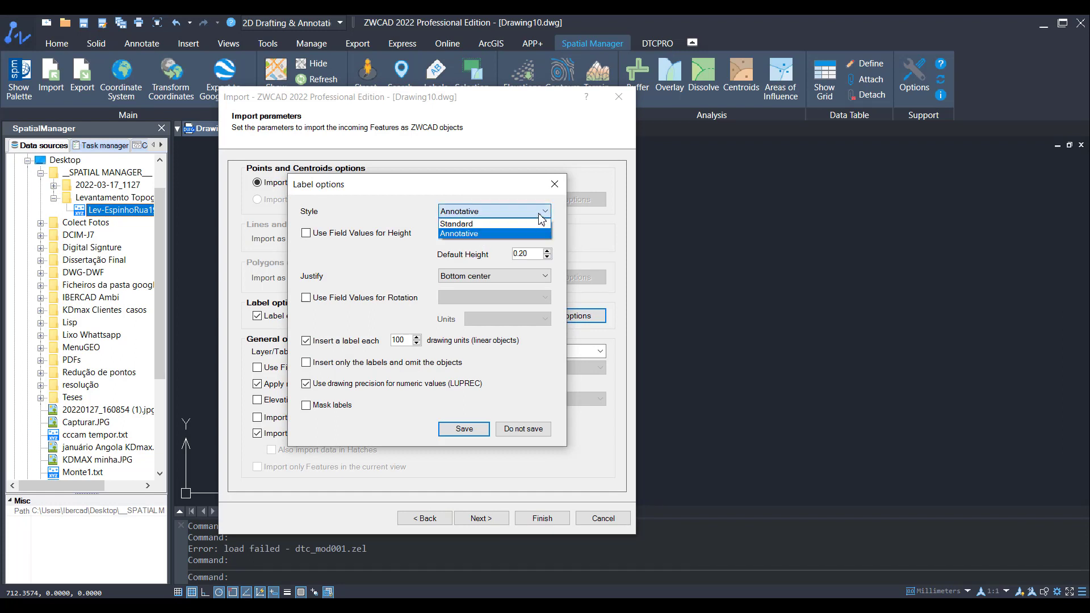
left_click(542, 216)
left_click_drag(473, 186, 507, 146)
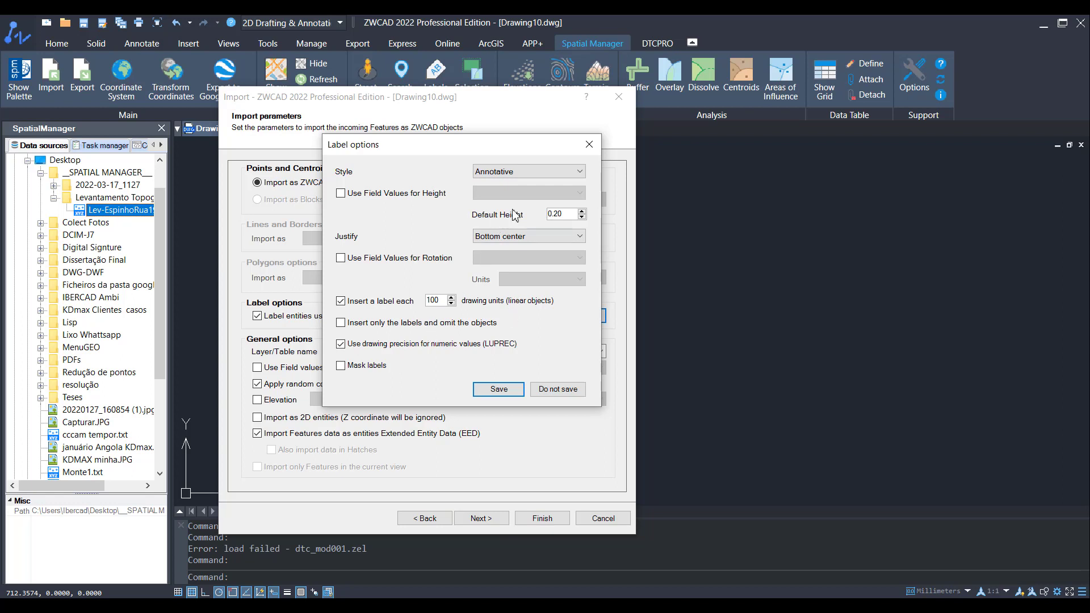
left_click(565, 176)
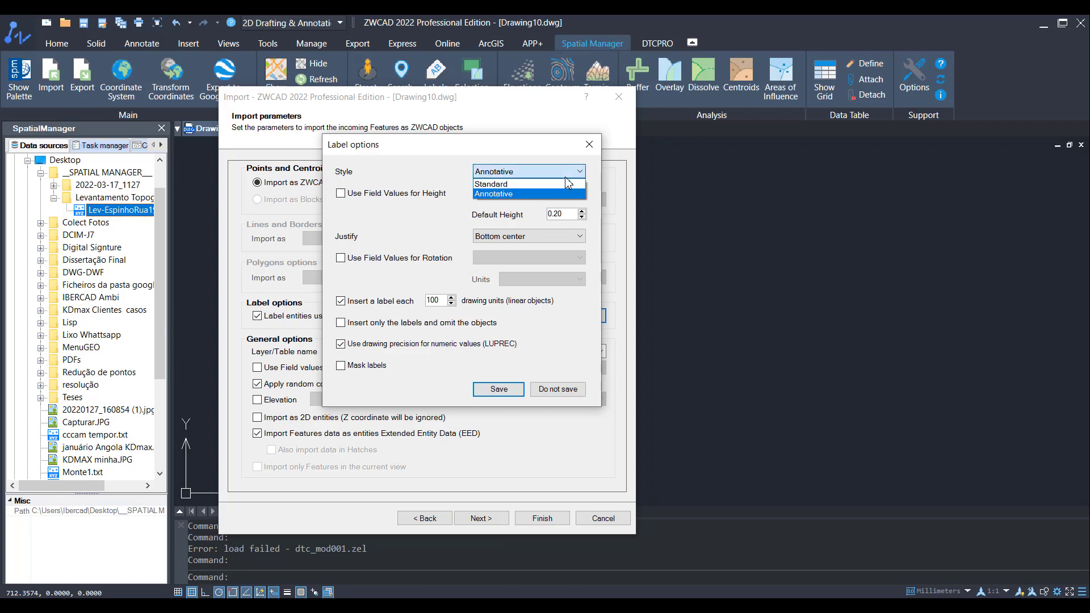
left_click(566, 177)
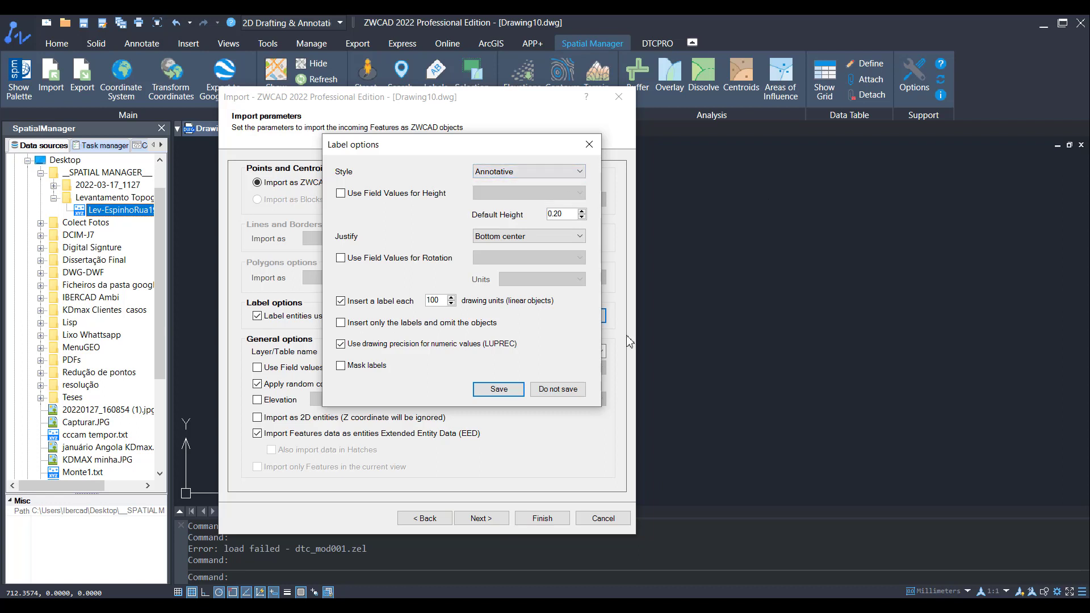
left_click(498, 390)
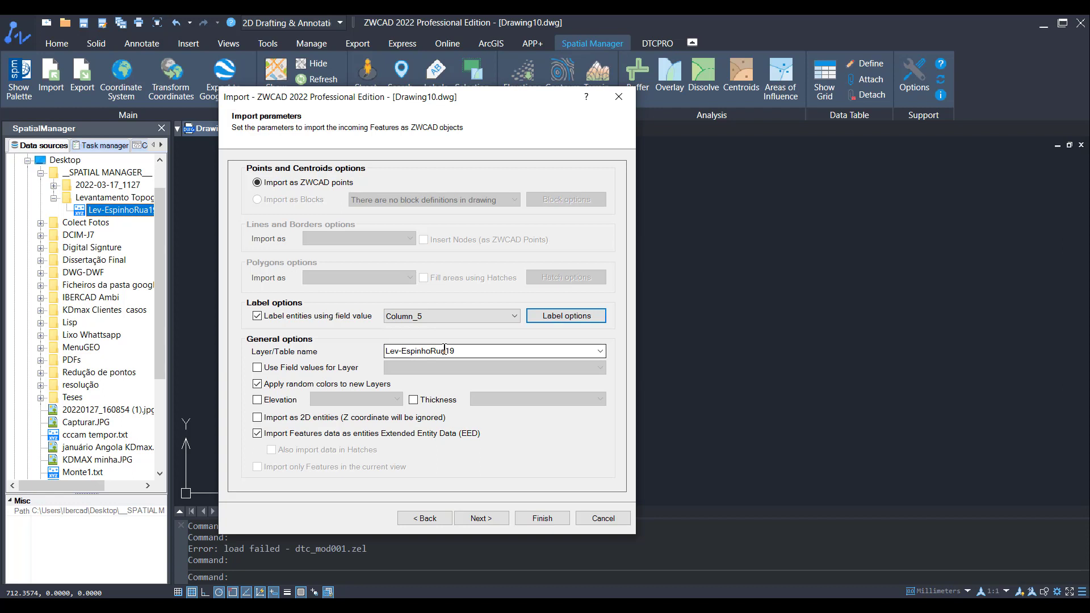
Step: Keep Lev-EspinhoRua19 as the layer name, leave the coordinate reference systems undefined, and proceed to the task saving options
left_click(597, 352)
left_click(496, 352)
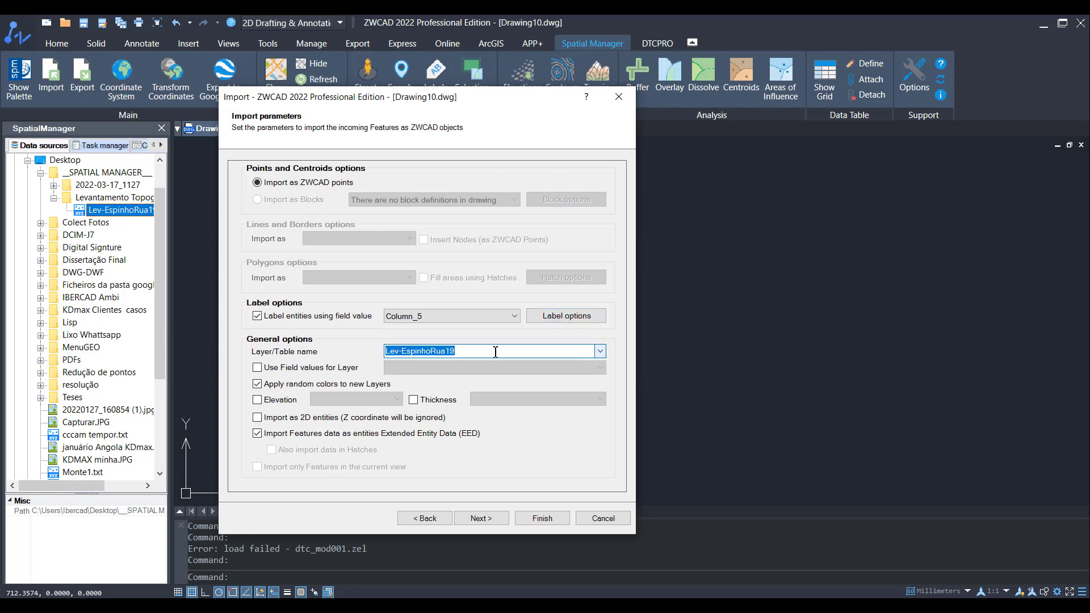
left_click(392, 351)
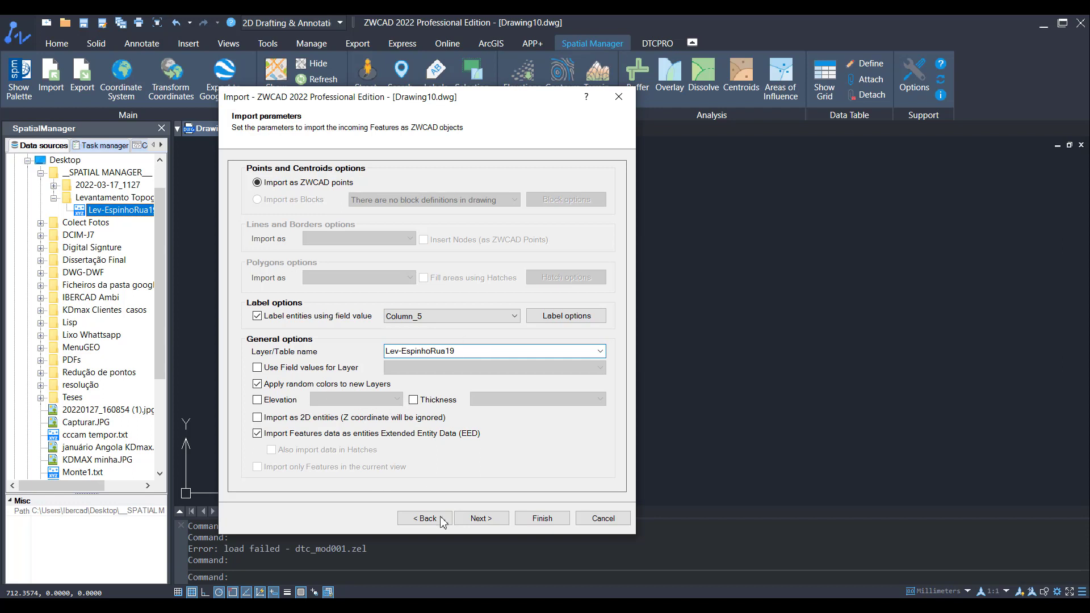
left_click(481, 518)
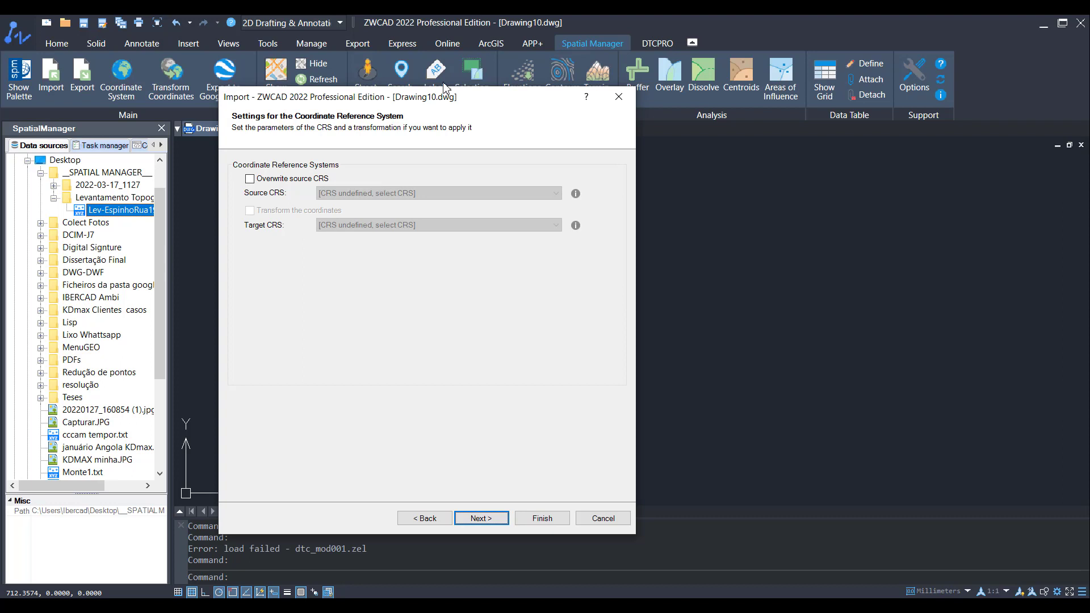
left_click(484, 519)
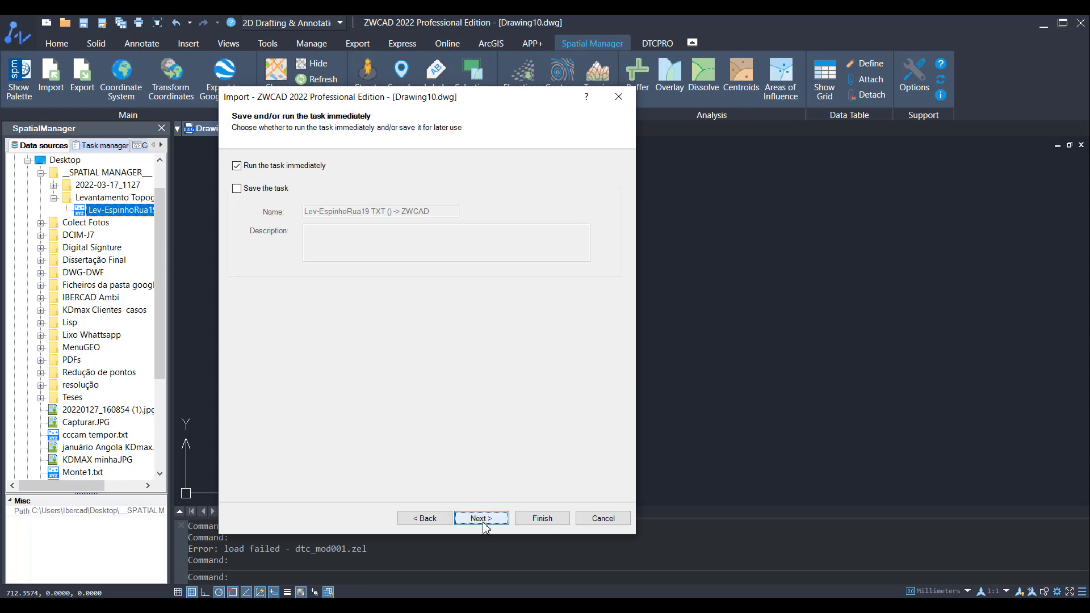
Step: Enable saving the import task and enter "Levantamento topográfico" as its description
left_click(266, 189)
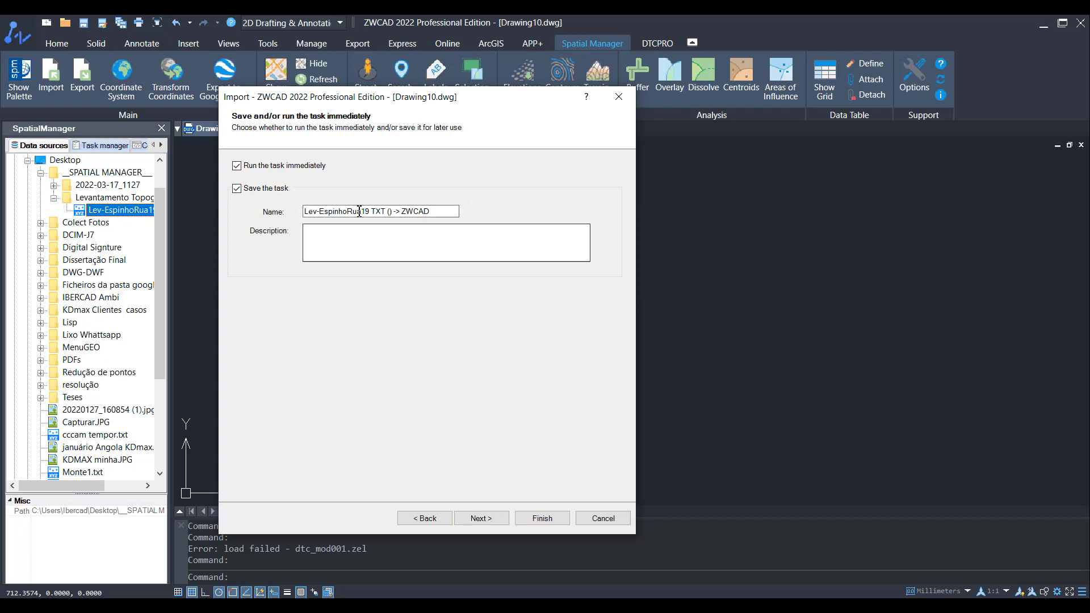
left_click(378, 240)
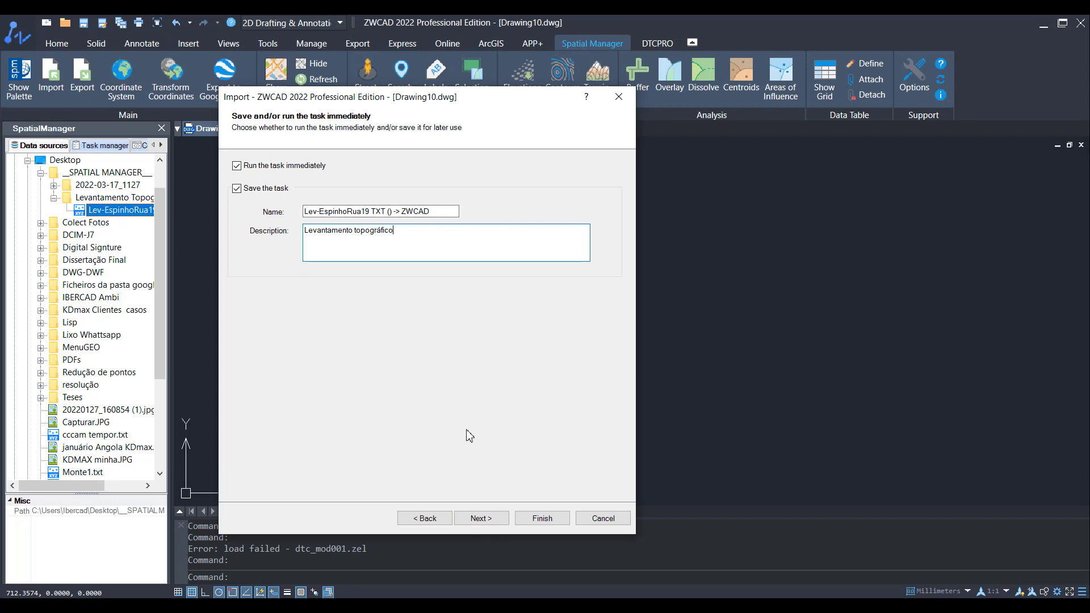
Step: Accept the verified options, run the Lev-EspinhoRua19 import, and close the task execution report
left_click(484, 518)
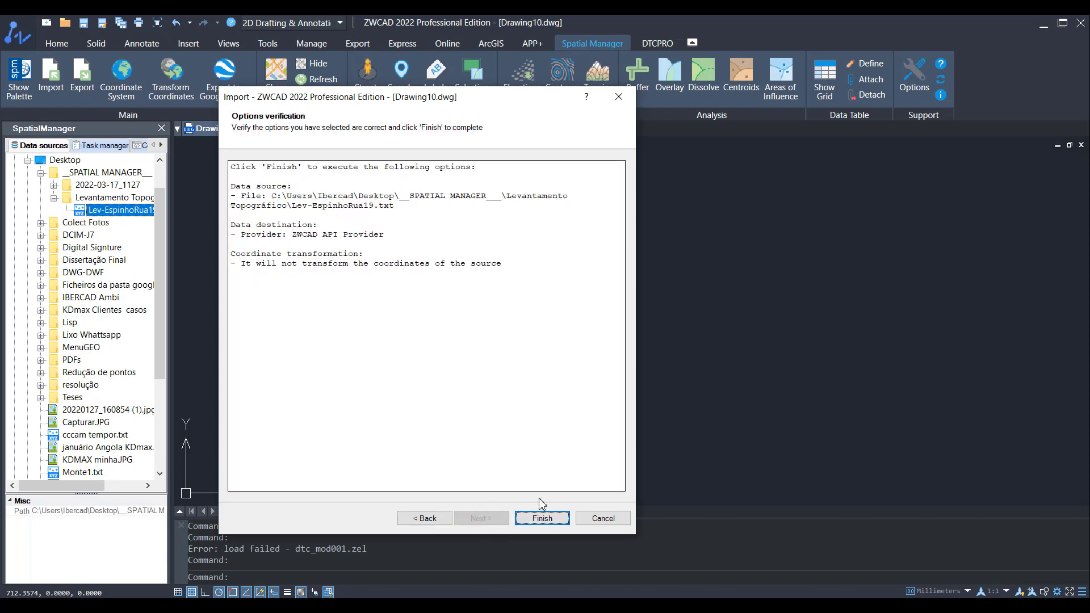
left_click(543, 518)
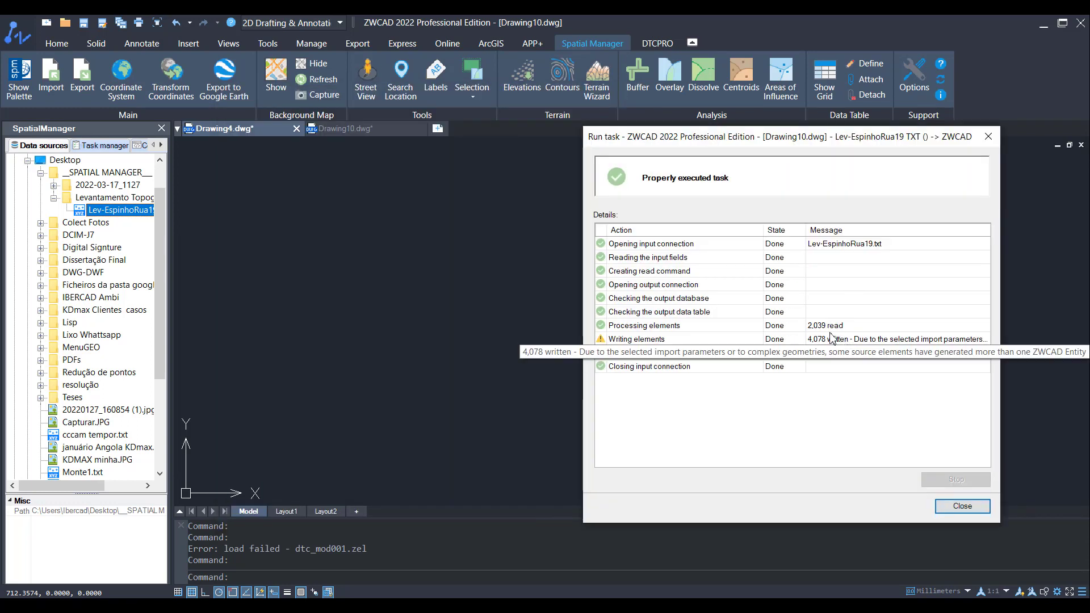
left_click(957, 504)
Step: Examine the imported survey points and their Column_5 labels, from the whole street layout down to individual labels
scroll(525, 341, "up", 5)
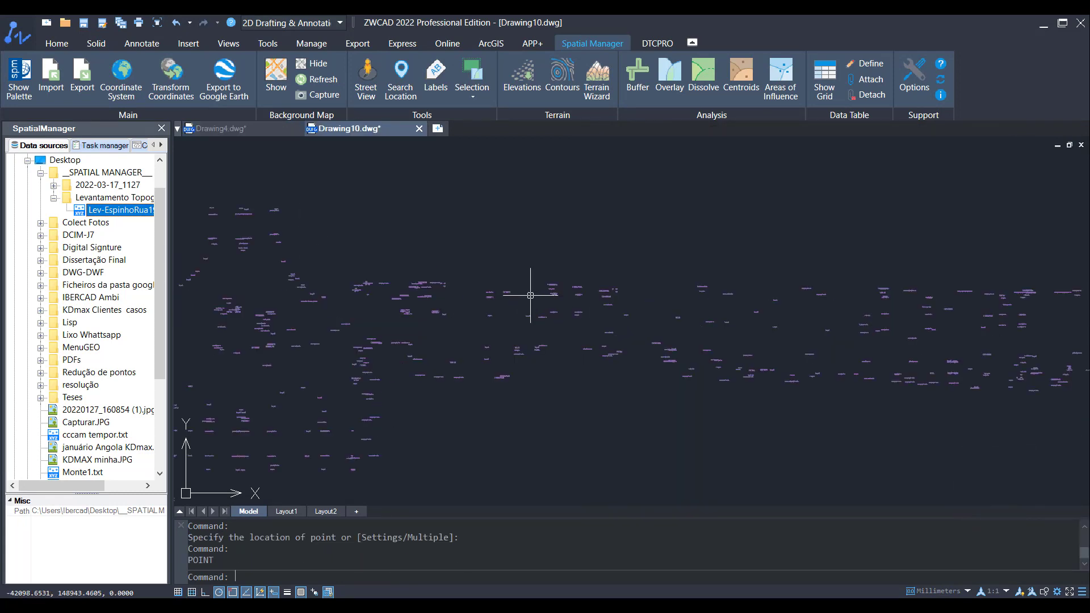
scroll(537, 260, "up", 5)
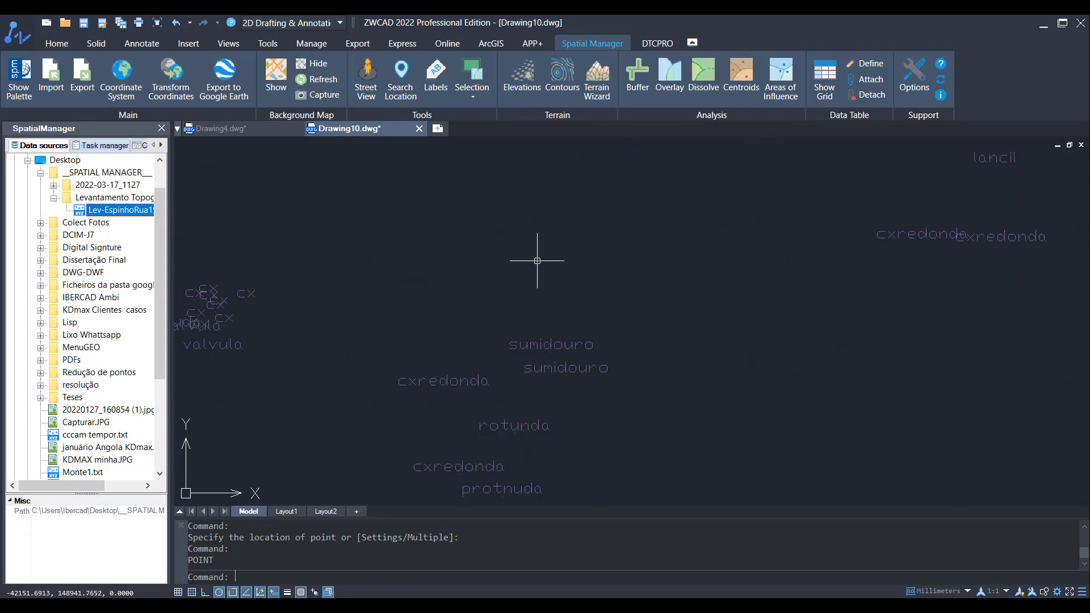
scroll(637, 392, "down", 2)
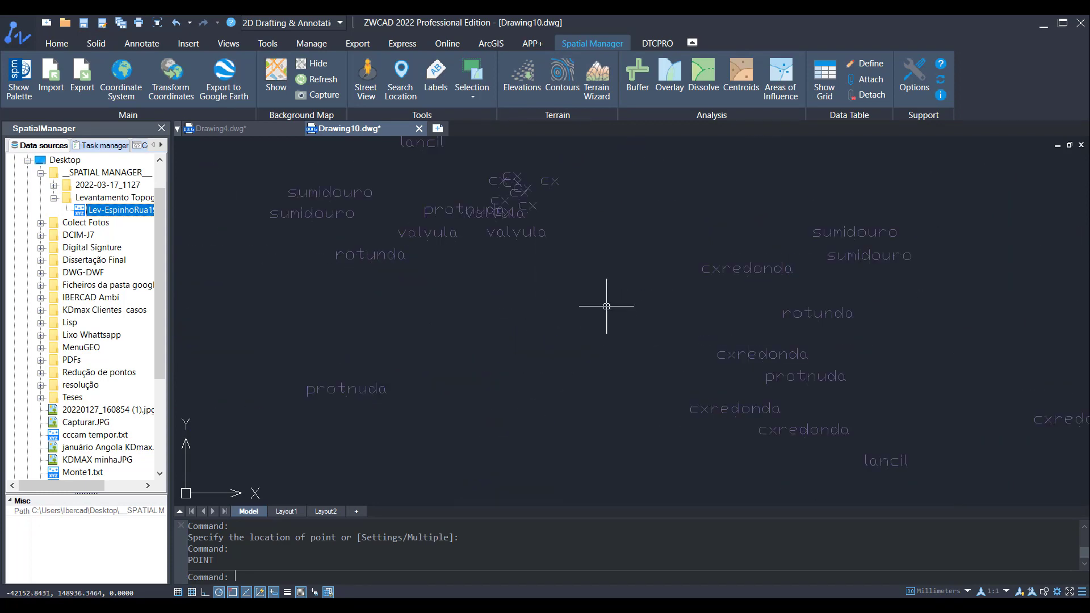
scroll(654, 335, "down", 3)
scroll(702, 325, "down", 3)
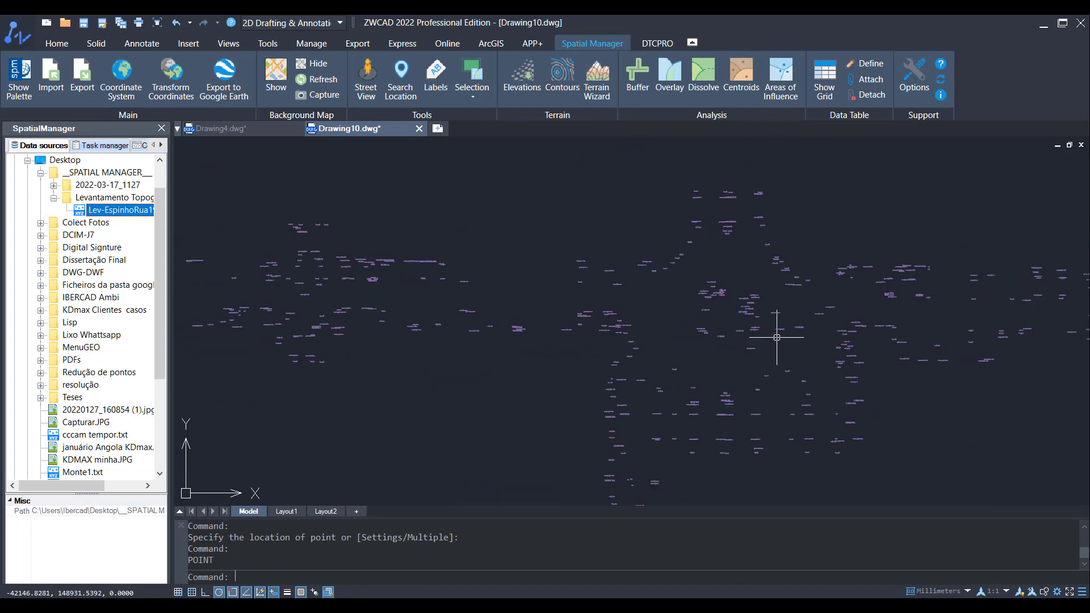
scroll(777, 338, "down", 4)
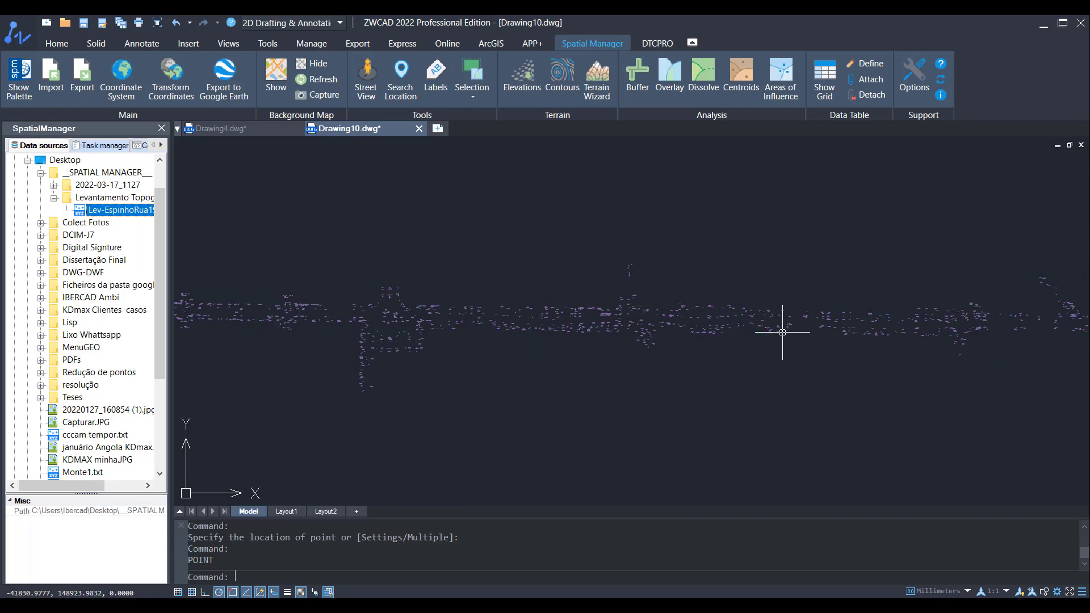
middle_click_drag(438, 312, 577, 292)
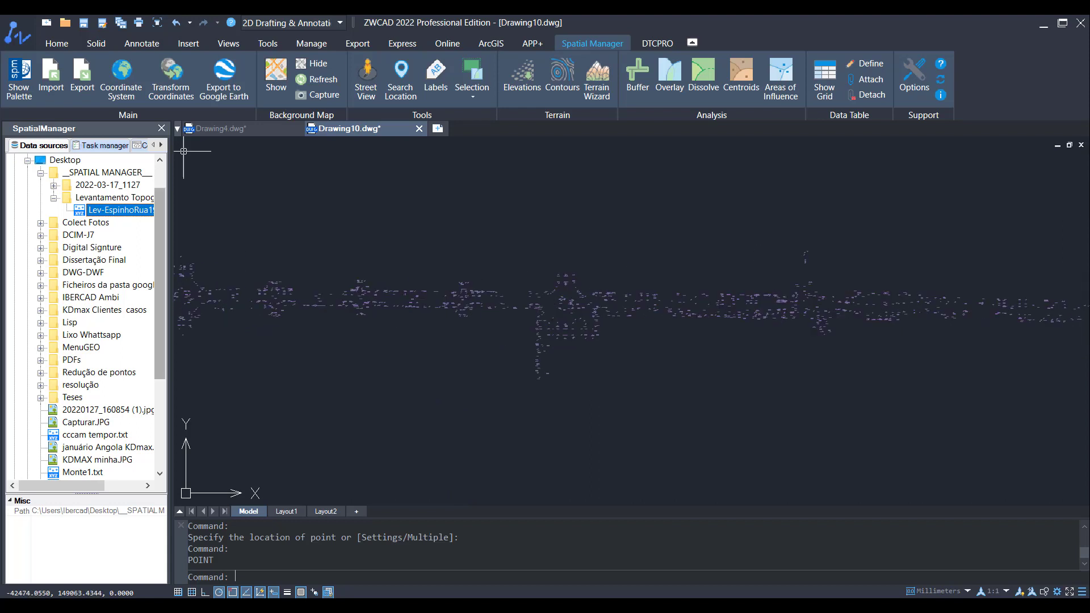
scroll(595, 265, "up", 6)
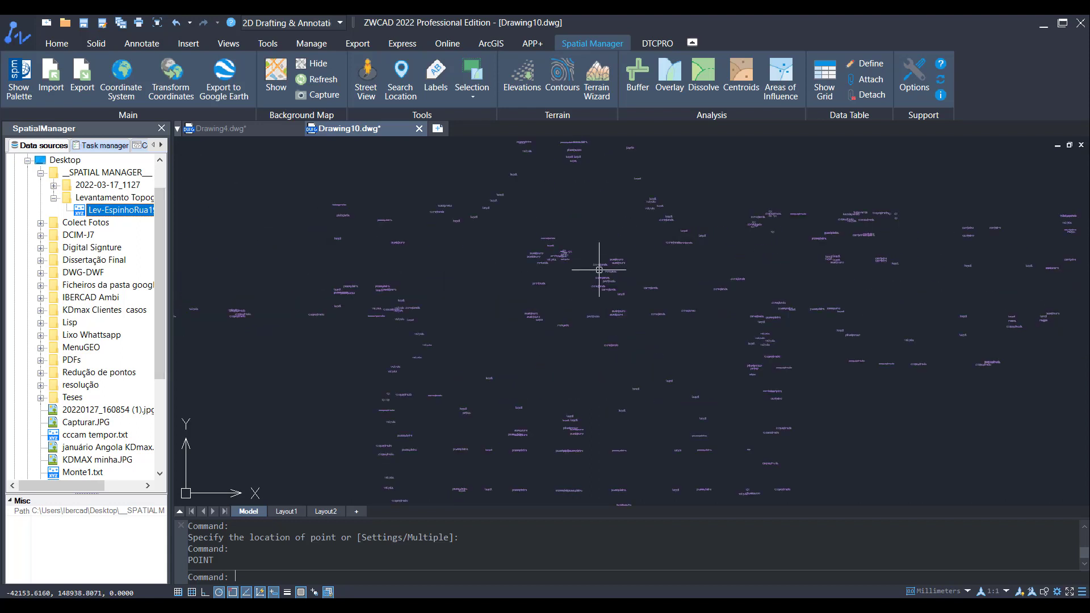
scroll(527, 228, "up", 4)
middle_click_drag(808, 194, 446, 464)
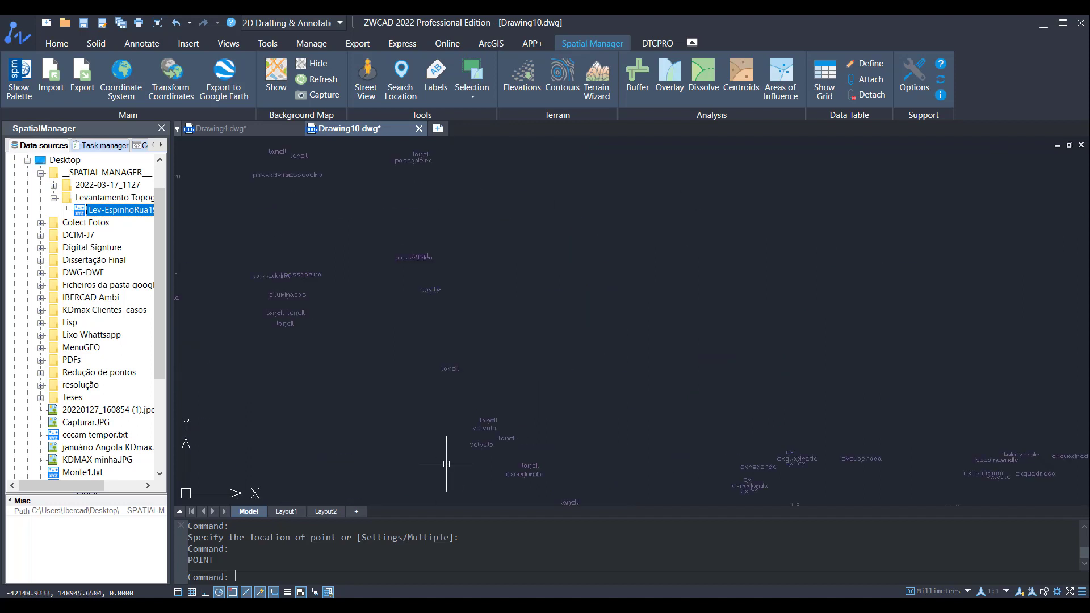
scroll(464, 427, "up", 4)
middle_click_drag(517, 387, 565, 188)
scroll(649, 367, "up", 4)
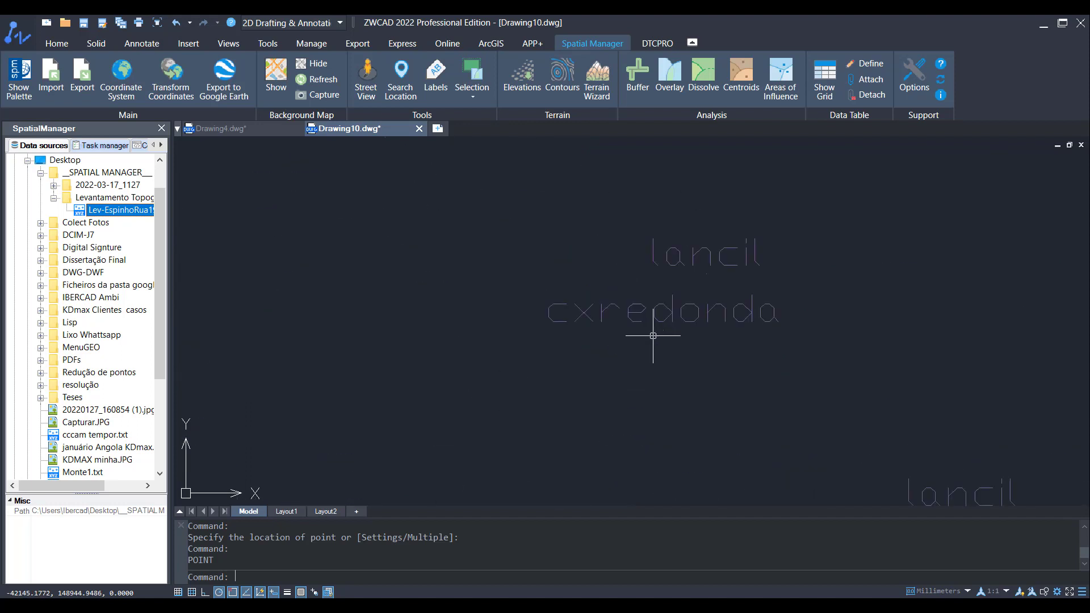
scroll(653, 334, "down", 4)
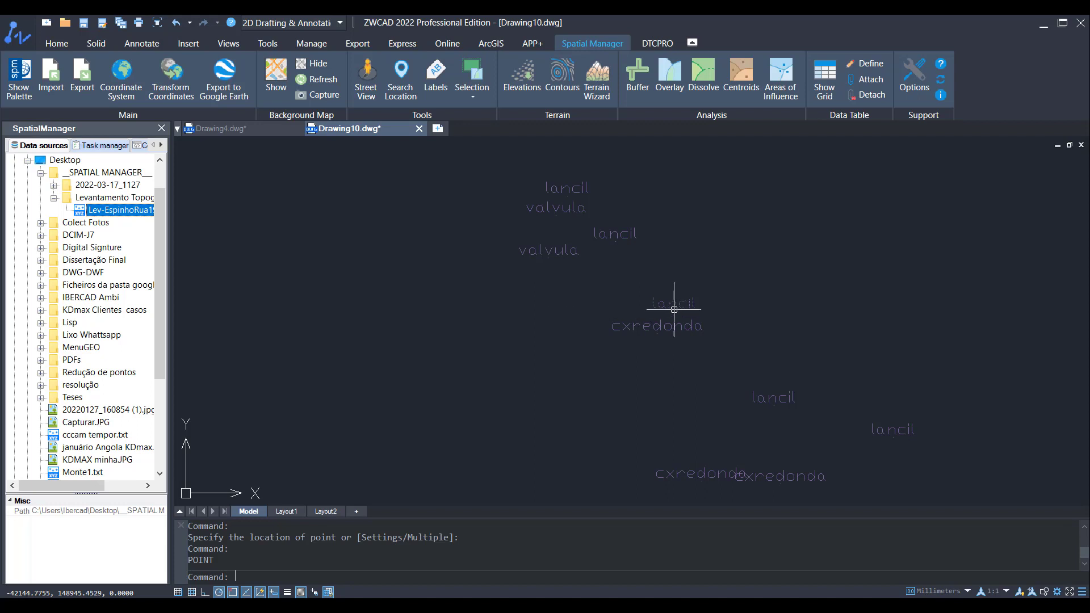
scroll(676, 312, "up", 4)
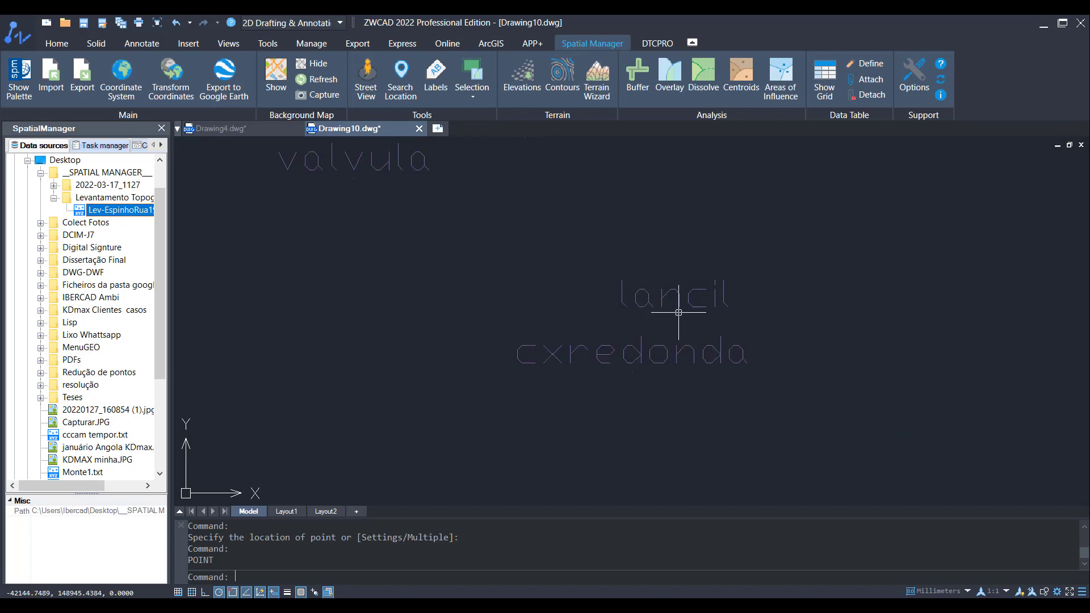
scroll(679, 332, "up", 2)
scroll(681, 337, "down", 2)
Step: Select the neighbouring "lancil" and "cxredonda" labels with their points to inspect them, and clear the selection
left_click(555, 232)
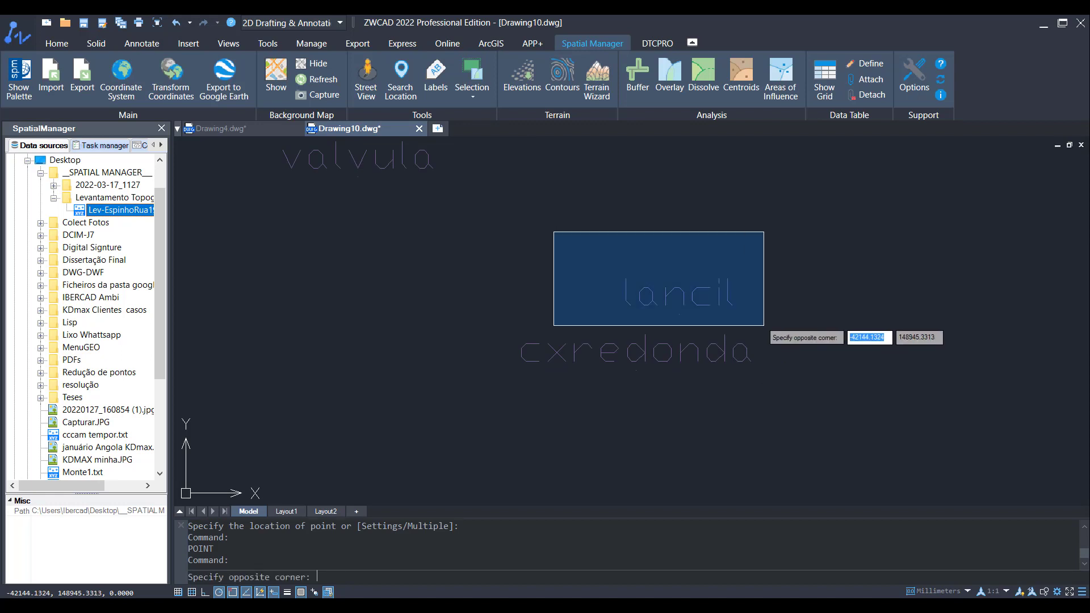
left_click(768, 327)
scroll(627, 305, "up", 2)
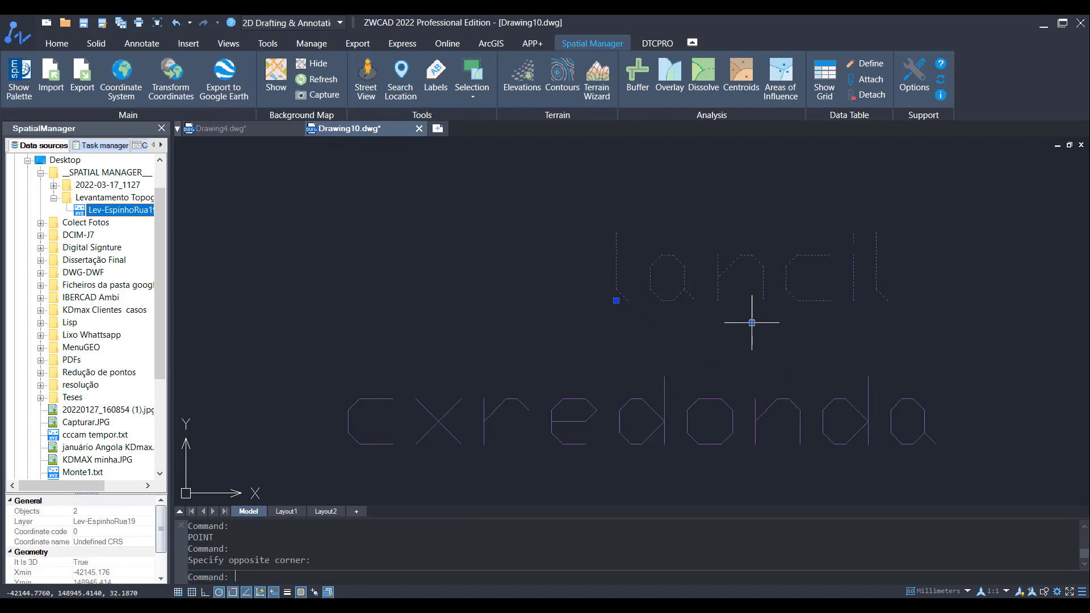
scroll(745, 340, "down", 2)
left_click(474, 349)
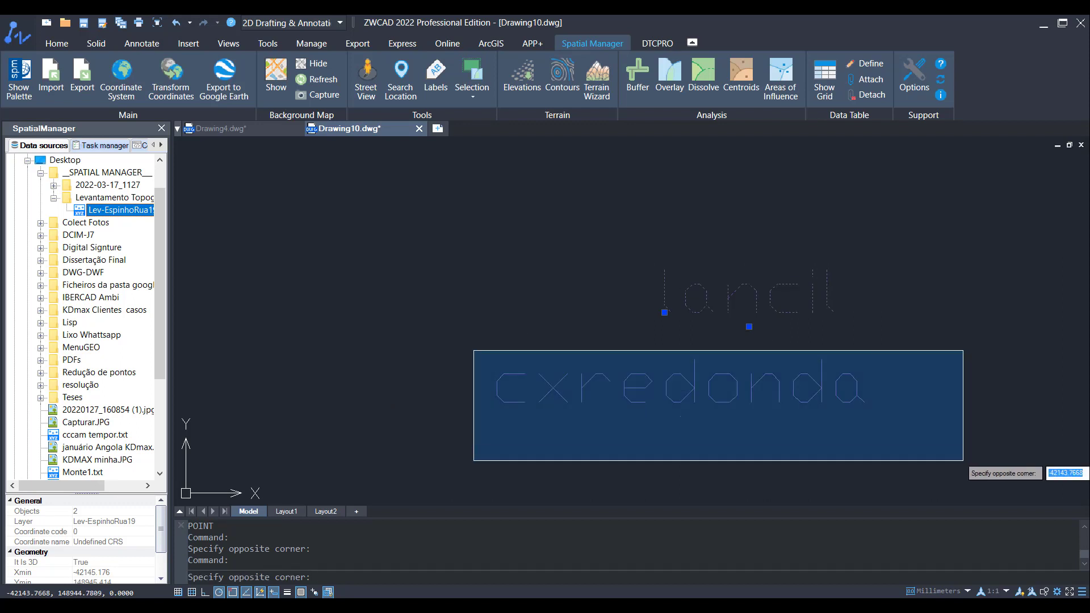
left_click(963, 466)
scroll(707, 379, "down", 2)
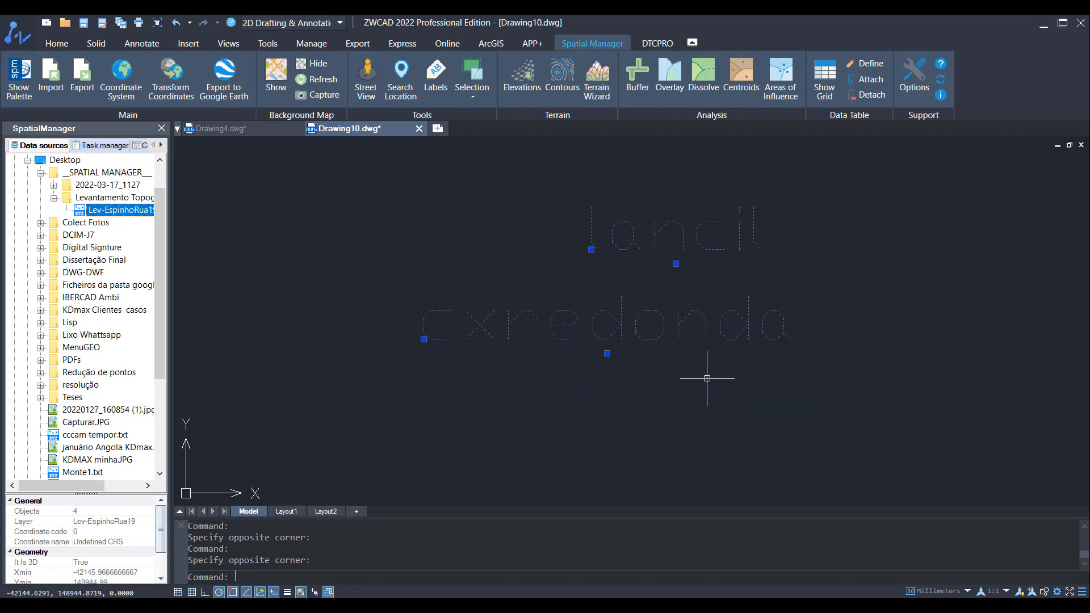
key("Escape")
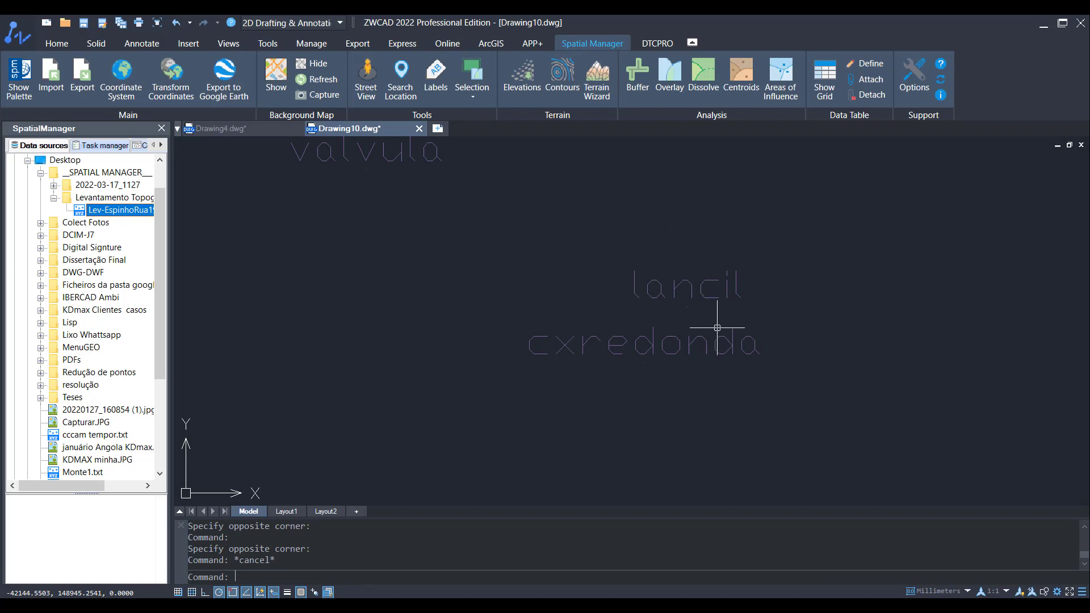
Step: Use DDPTYPE to set the point style to a circle with an X, keeping the size at 5% relative to the screen
type("ddptype")
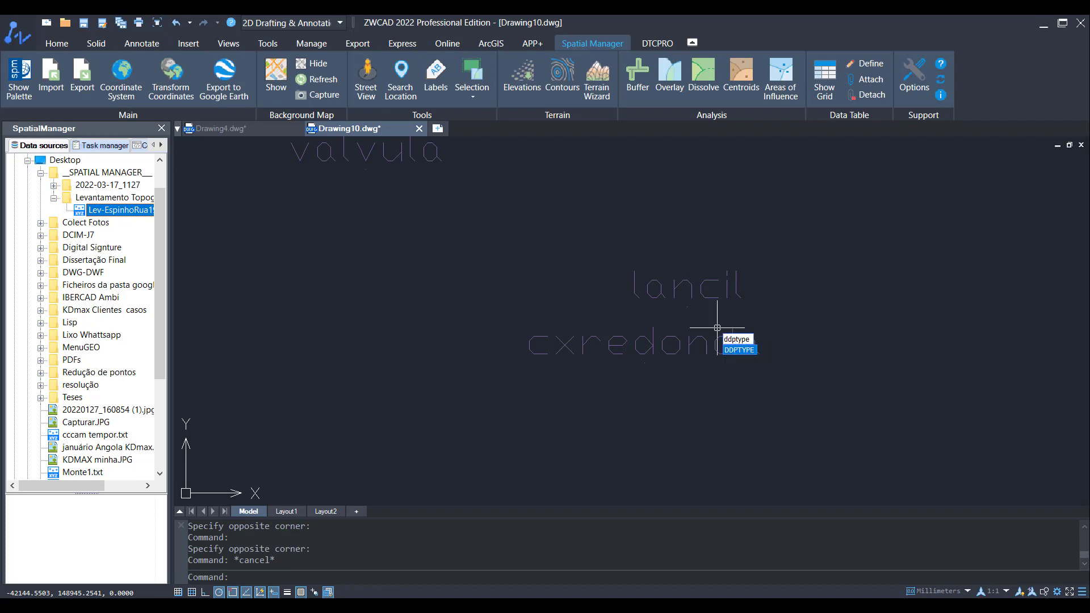
key("Return")
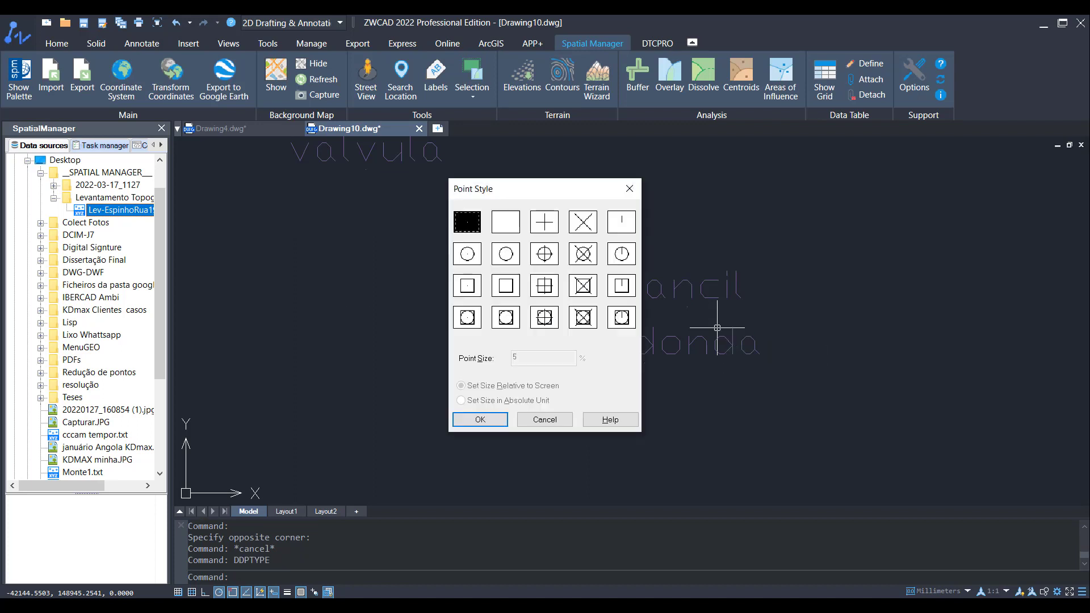
left_click(589, 255)
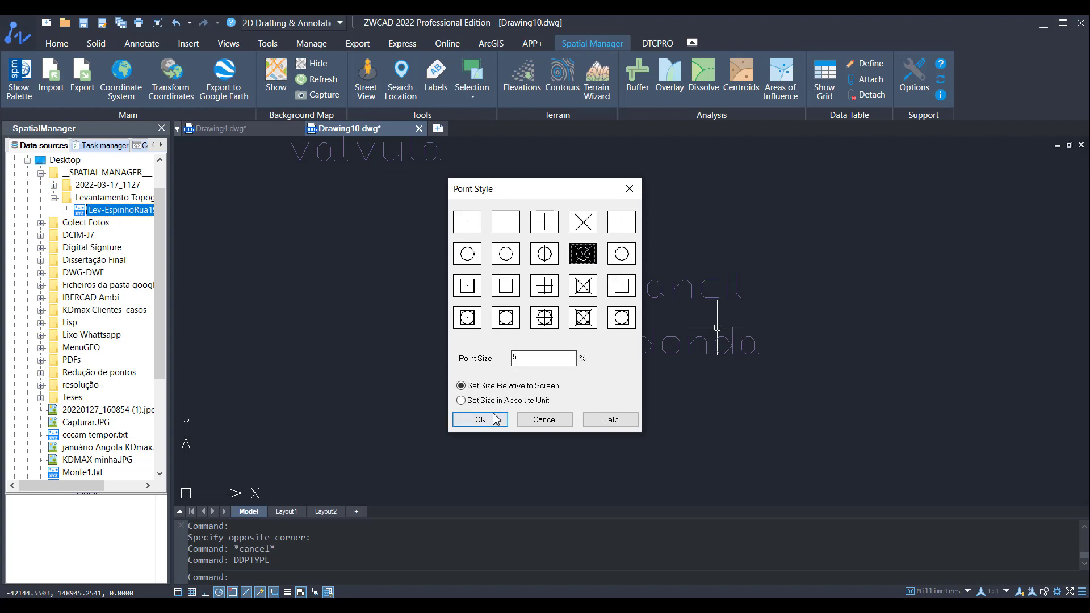
mouse_move(574, 190)
left_mouse_down()
mouse_move(331, 257)
mouse_move(360, 210)
left_mouse_up()
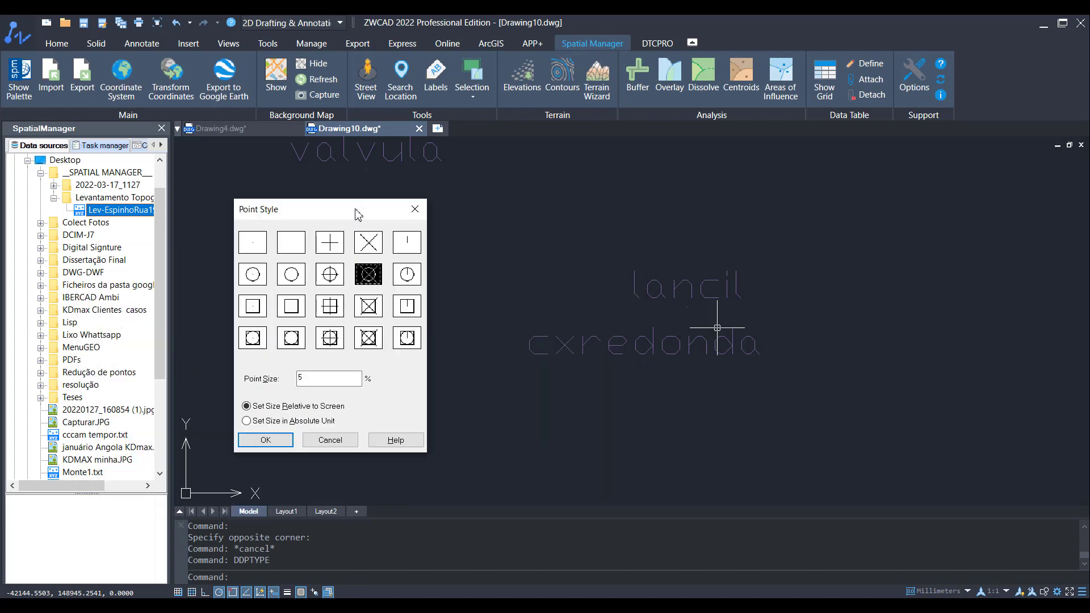
left_click(265, 441)
scroll(650, 366, "up", 4)
scroll(651, 367, "down", 5)
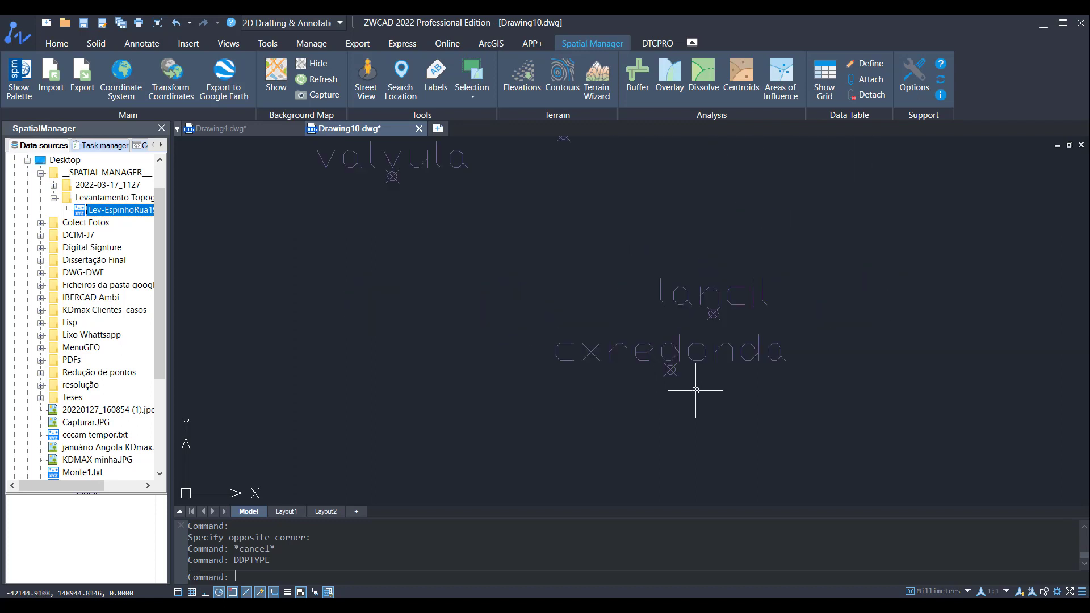
Step: Examine the restyled point markers and their labels across different areas of the survey
scroll(521, 407, "down", 3)
middle_click_drag(521, 407, 586, 304)
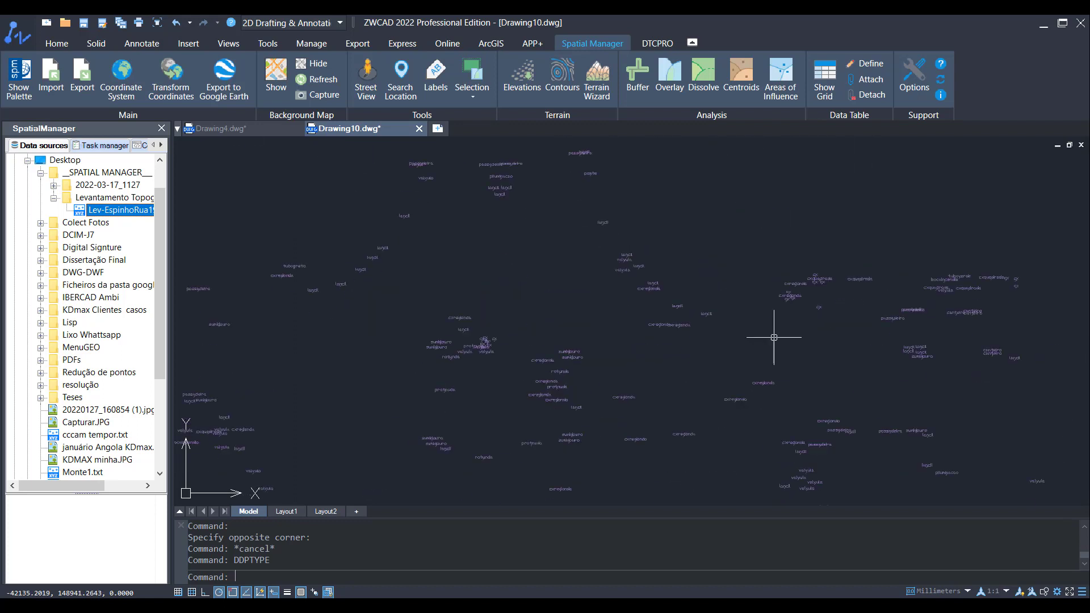
scroll(953, 322, "up", 3)
scroll(731, 309, "up", 3)
scroll(704, 293, "down", 3)
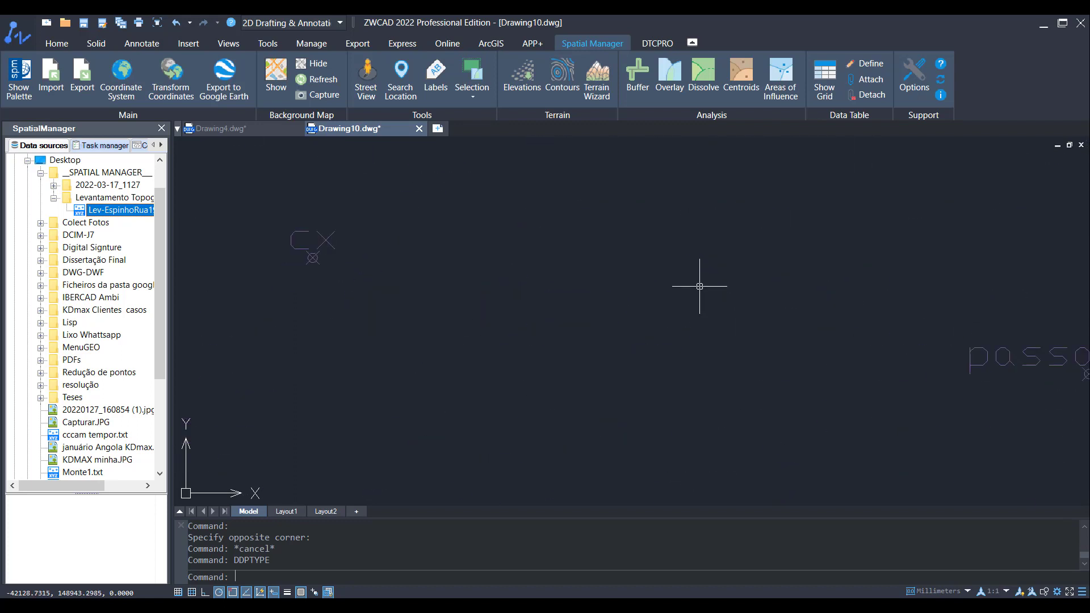
middle_click_drag(769, 318, 389, 301)
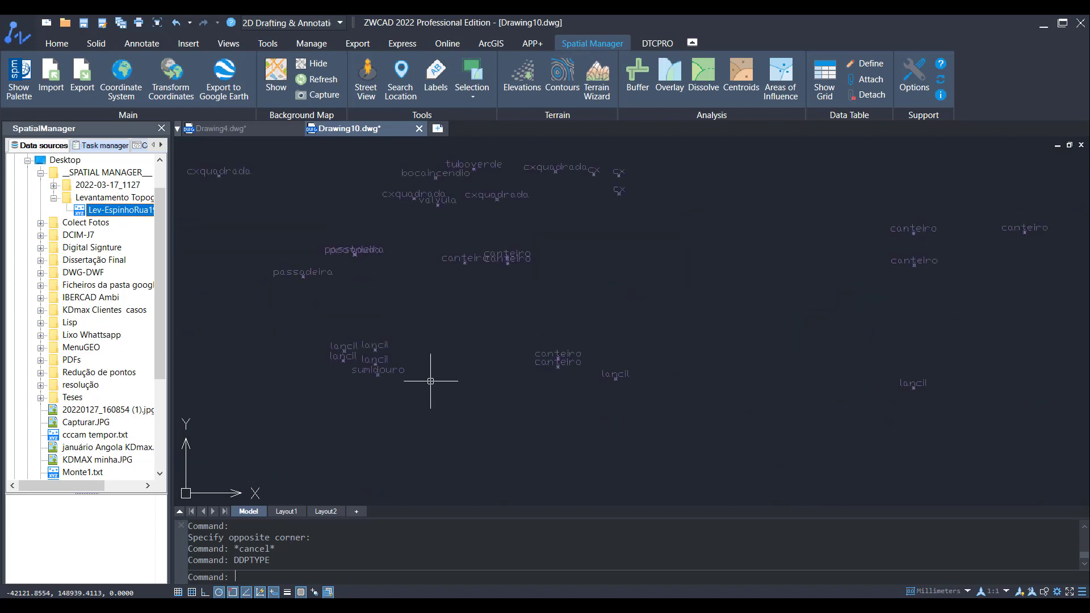
scroll(798, 263, "up", 3)
scroll(603, 301, "up", 3)
scroll(602, 300, "up", 2)
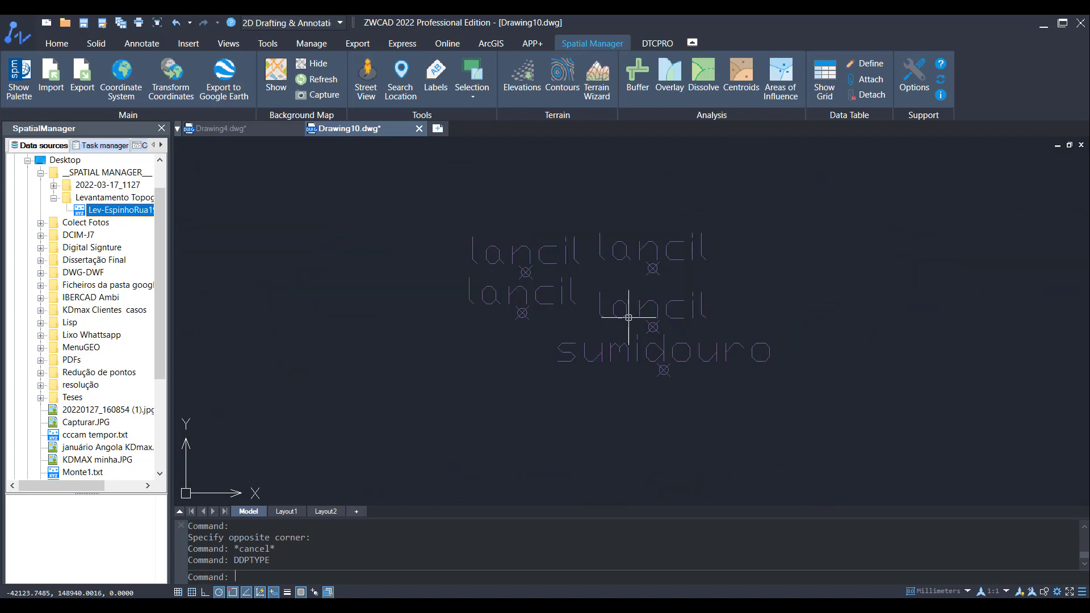
middle_click_drag(547, 287, 989, 272)
scroll(433, 368, "down", 2)
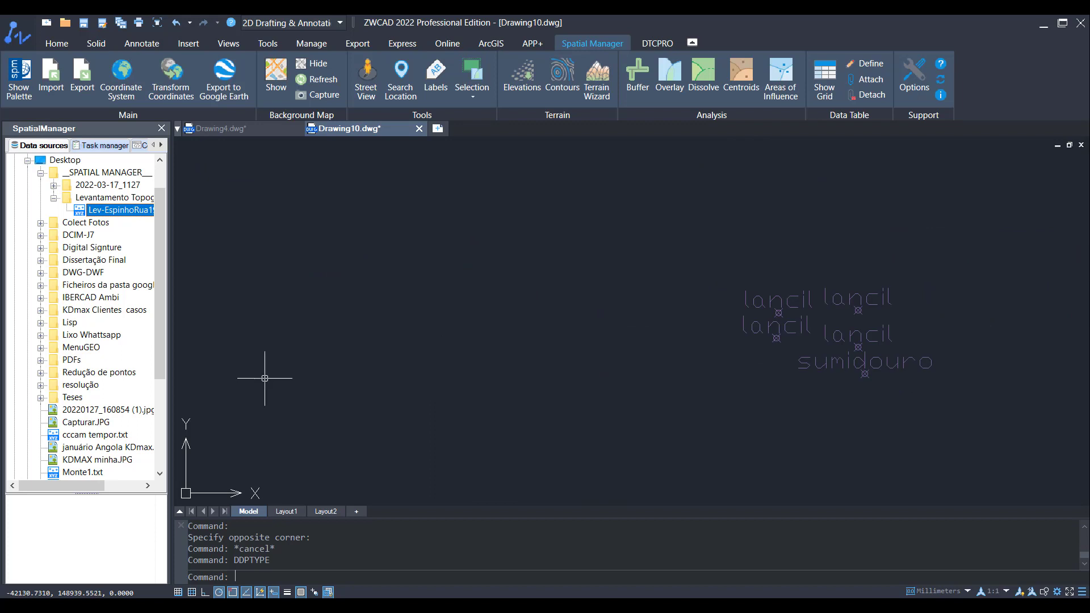
scroll(265, 379, "down", 2)
middle_click_drag(265, 379, 895, 227)
scroll(473, 358, "up", 6)
scroll(606, 406, "up", 2)
middle_click_drag(606, 405, 594, 256)
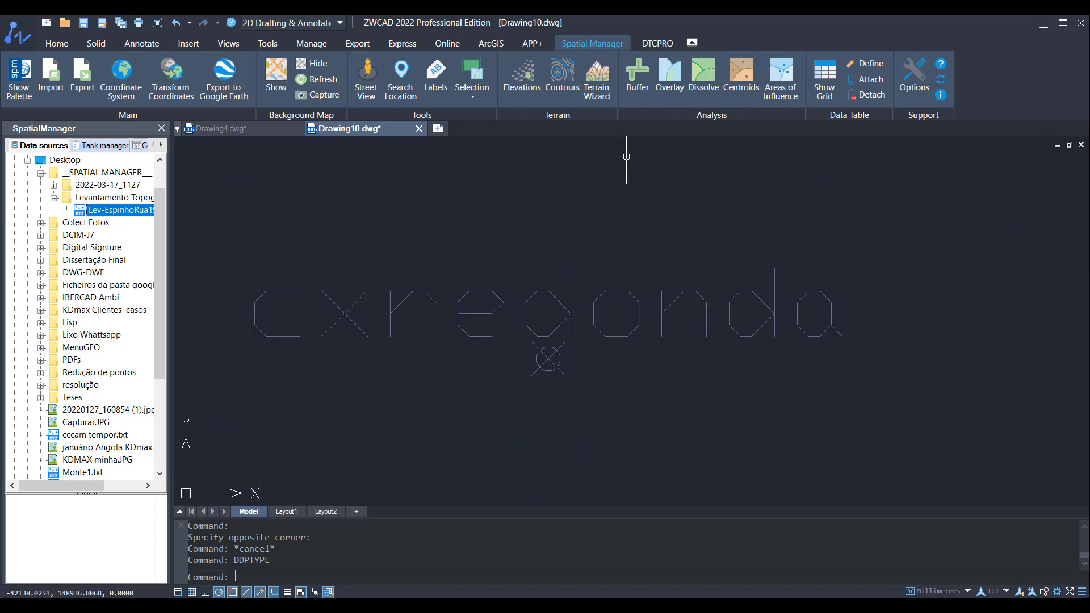
scroll(585, 328, "down", 2)
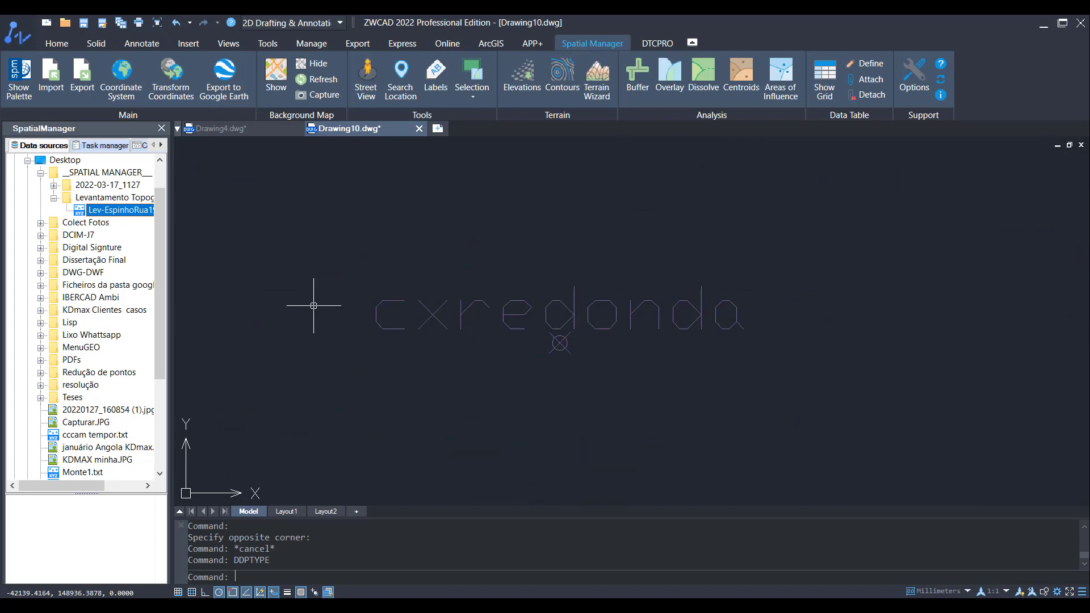
scroll(534, 316, "down", 2)
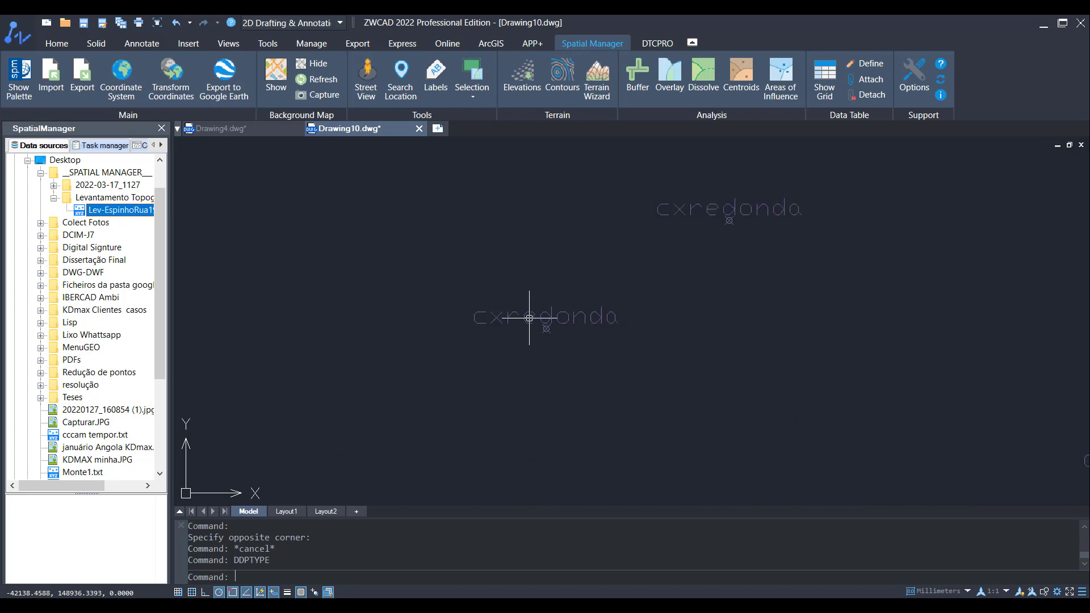
middle_click_drag(529, 322, 347, 327)
scroll(526, 194, "up", 1)
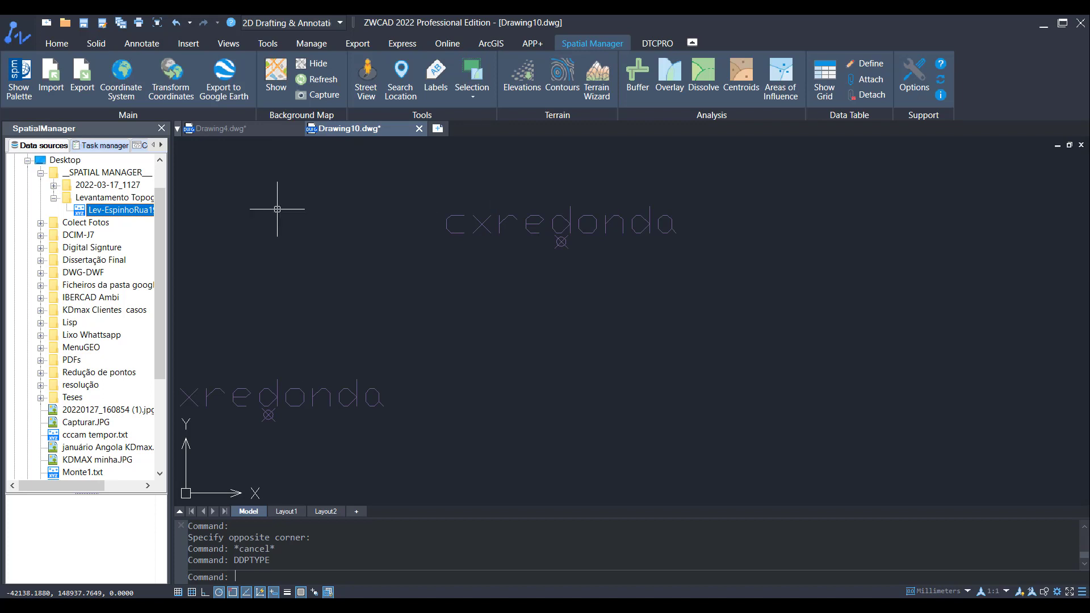
scroll(880, 341, "down", 5)
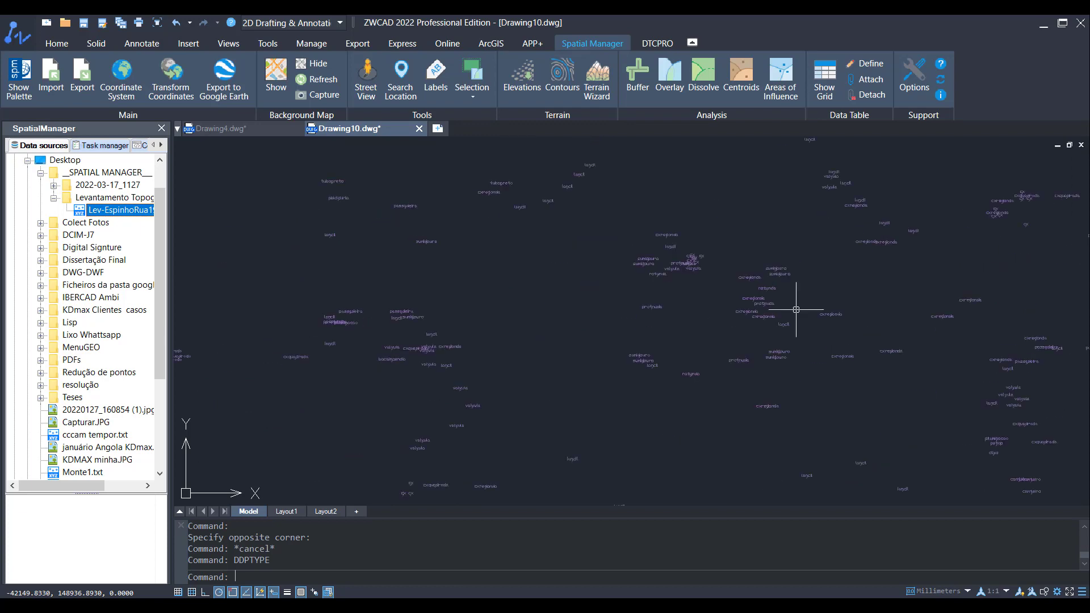
scroll(791, 291, "up", 4)
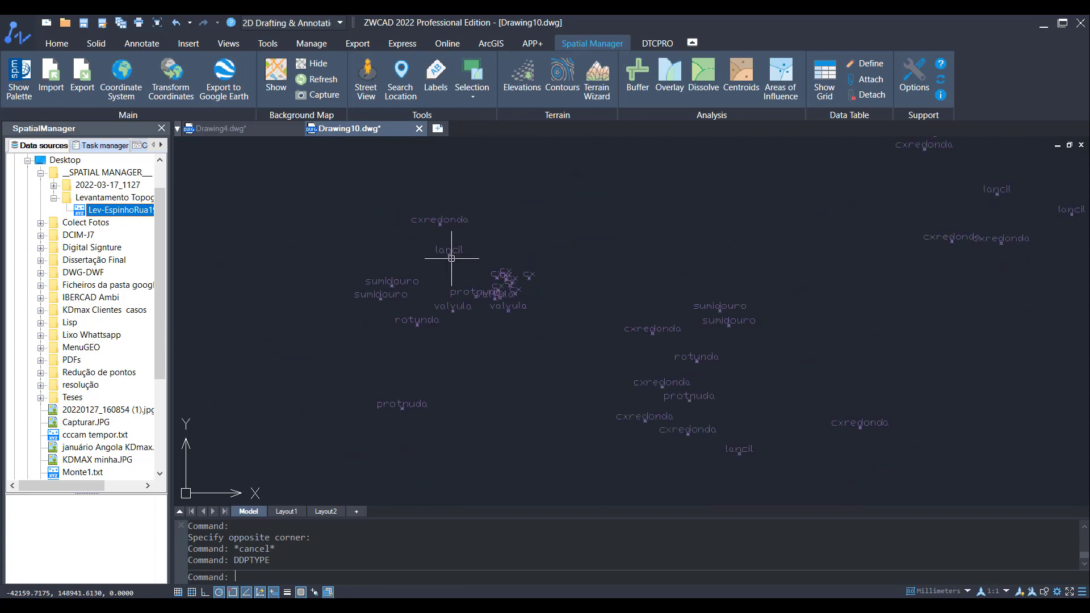
scroll(512, 341, "up", 4)
scroll(456, 252, "up", 1)
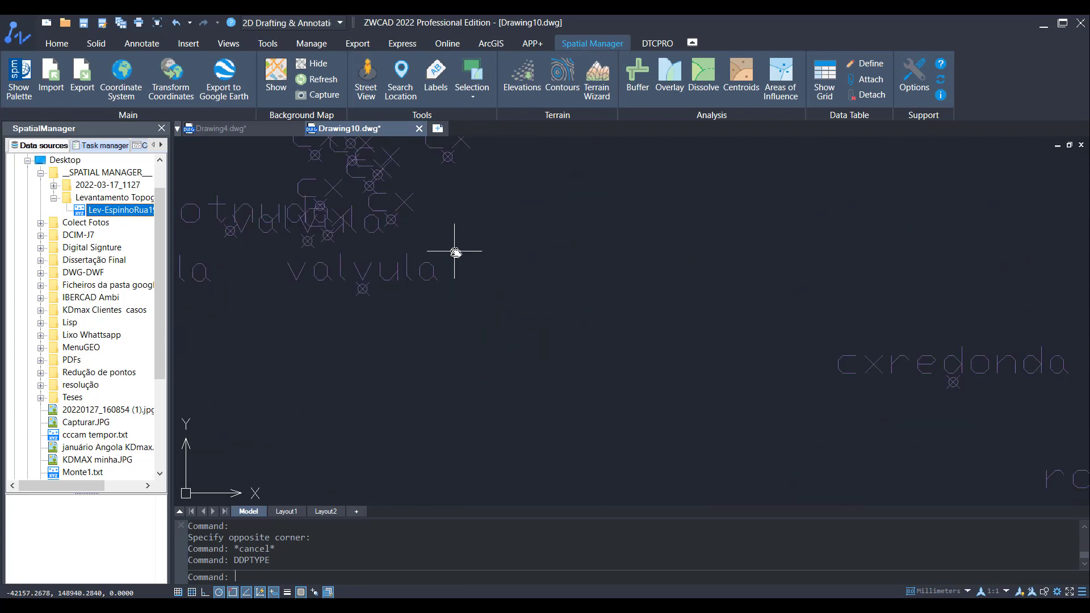
Step: Create a new drawing and insert the block file sinal.dwg at 0,0,0 with scale 1 and rotation 0
scroll(457, 247, "down", 3)
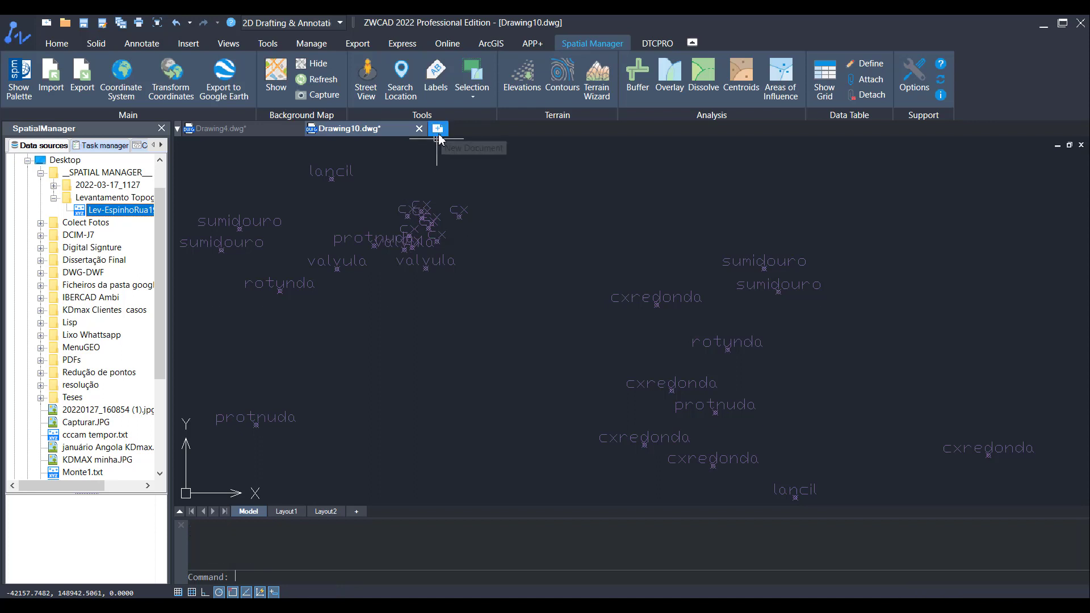
left_click(438, 129)
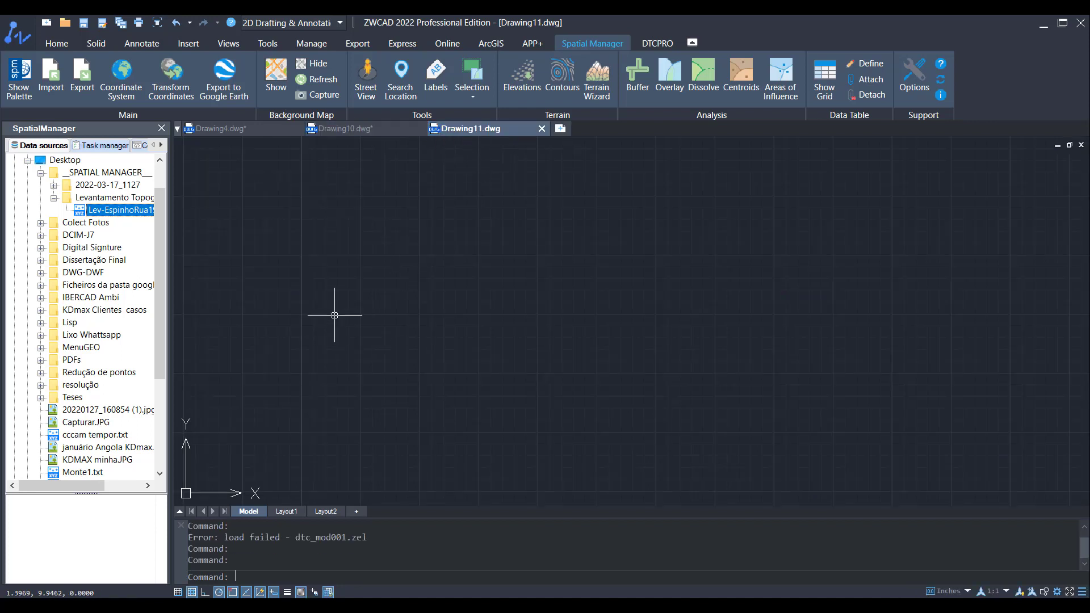
type("I")
key("Return")
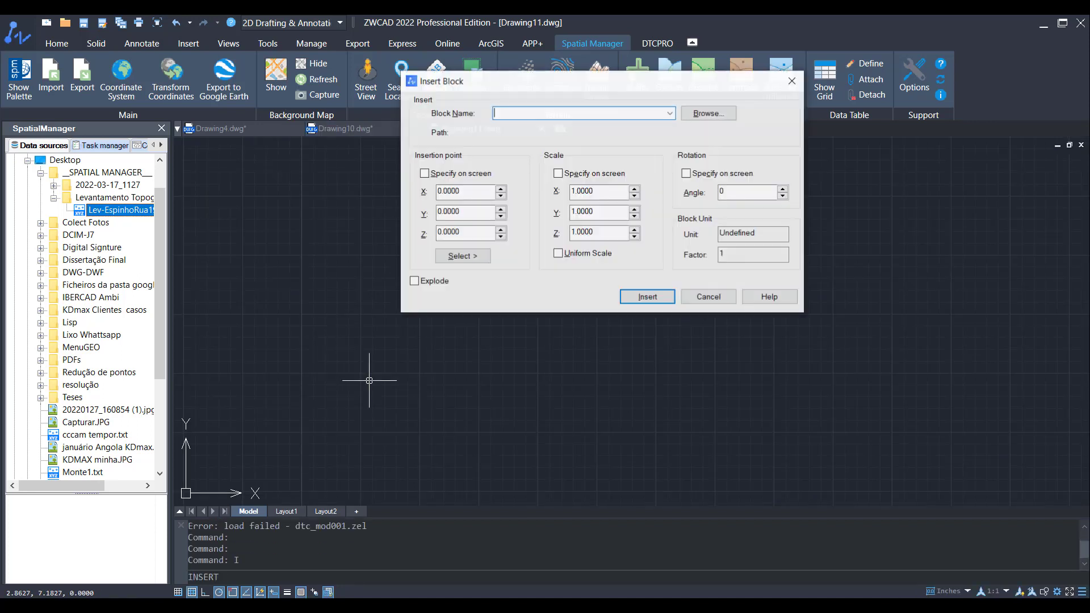
left_click(692, 117)
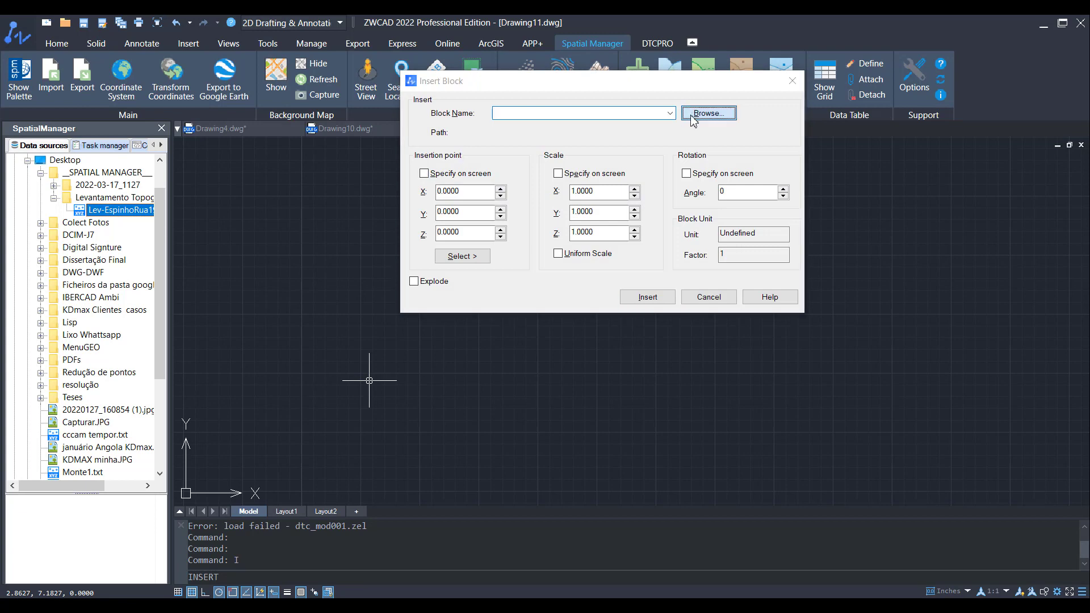
left_click(653, 207)
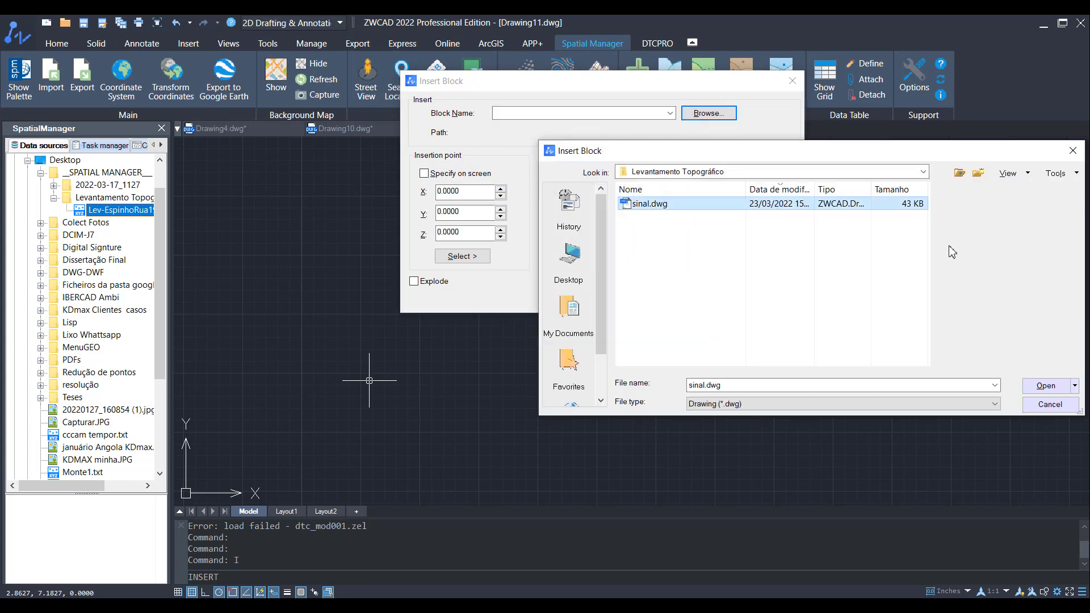
left_click(1046, 386)
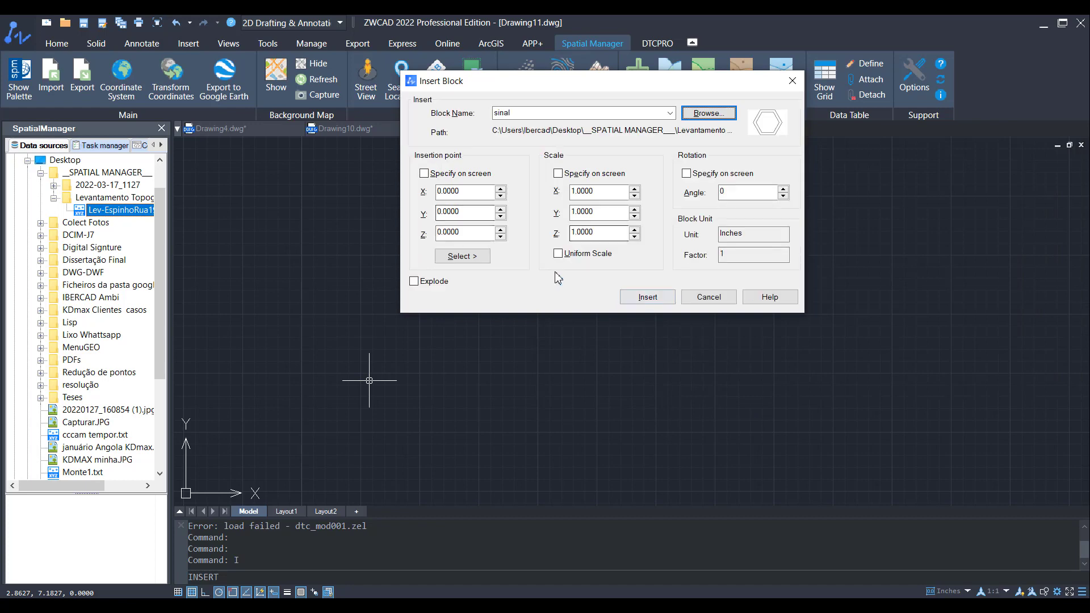
left_click(647, 298)
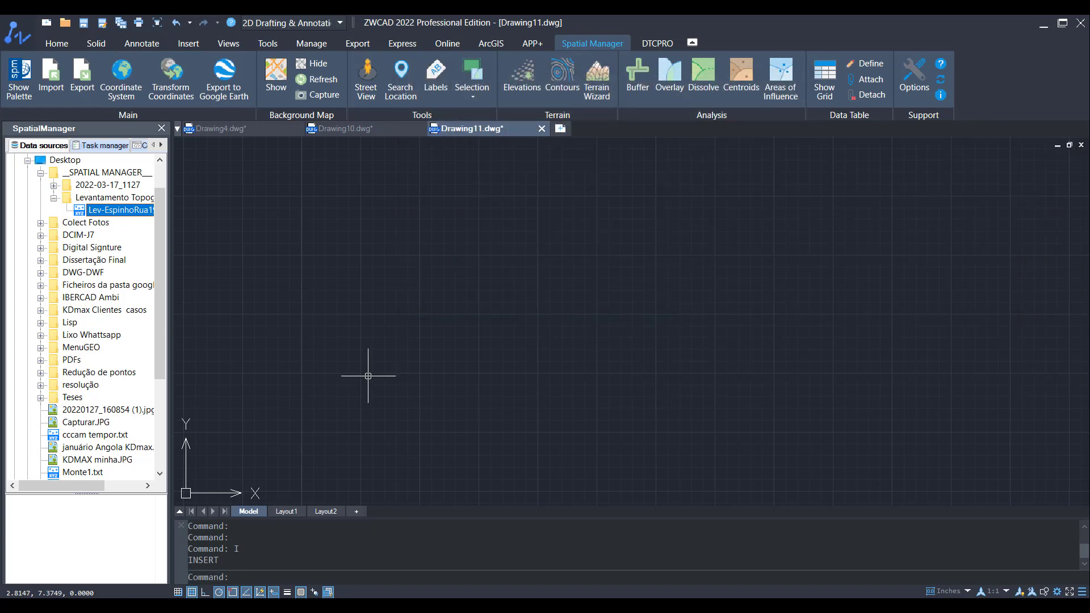
Step: Locate the inserted hexagonal sinal block at the origin and erase it from the drawing
middle_click_drag(407, 390, 408, 330)
mouse_move(330, 431)
middle_mouse_down()
mouse_move(394, 363)
mouse_move(518, 306)
mouse_move(535, 280)
middle_mouse_up()
scroll(465, 364, "up", 2)
scroll(474, 404, "up", 3)
scroll(503, 341, "down", 2)
scroll(535, 281, "down", 2)
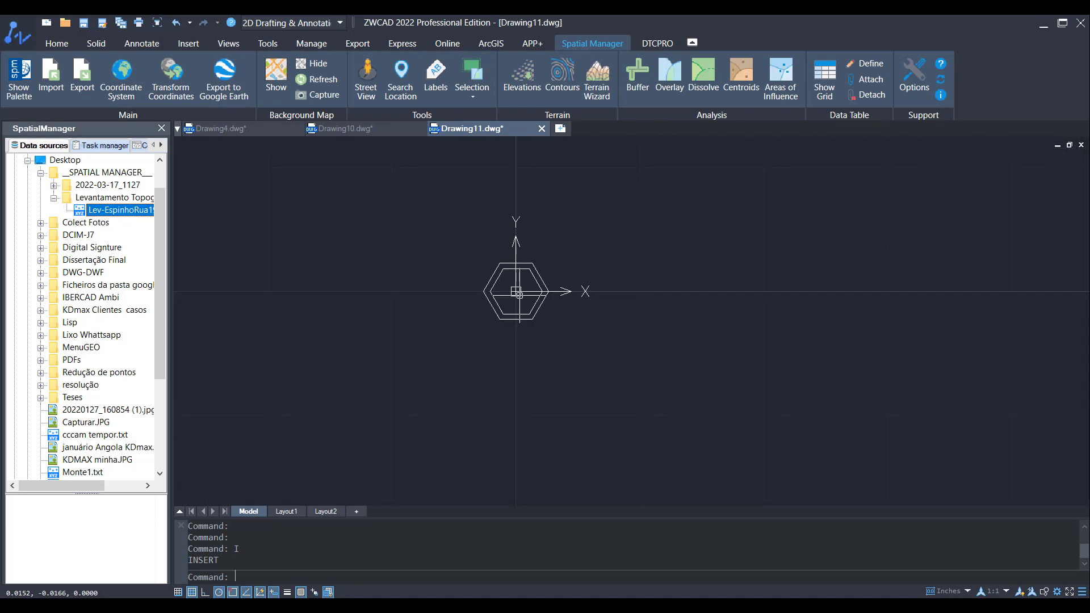
left_click(534, 271)
key("Delete")
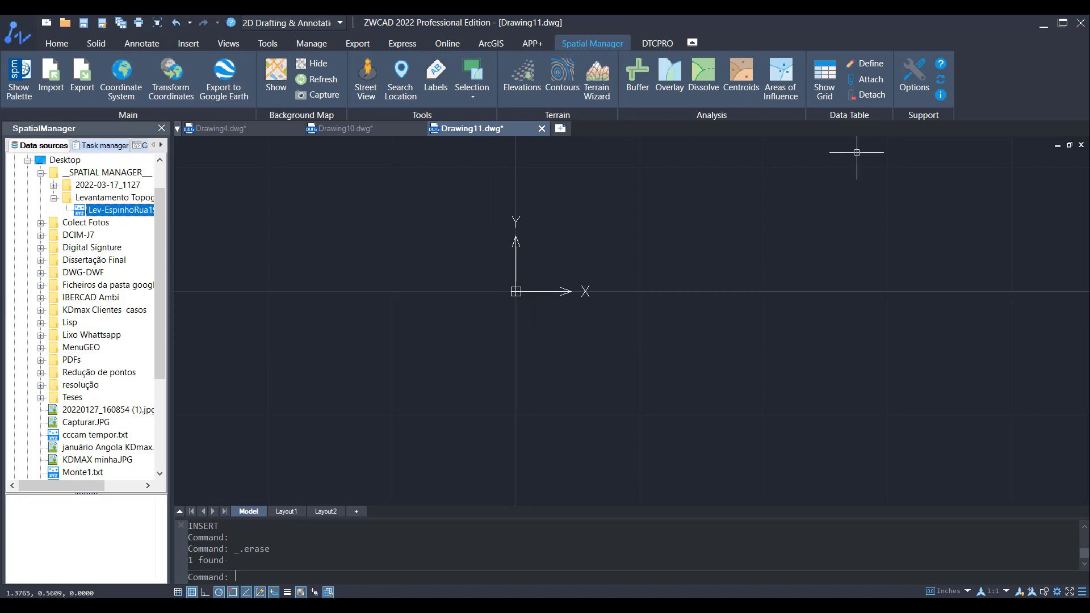
Step: Check the sinal definition in the Insert Block dialog and cancel without inserting it
scroll(631, 292, "down", 3)
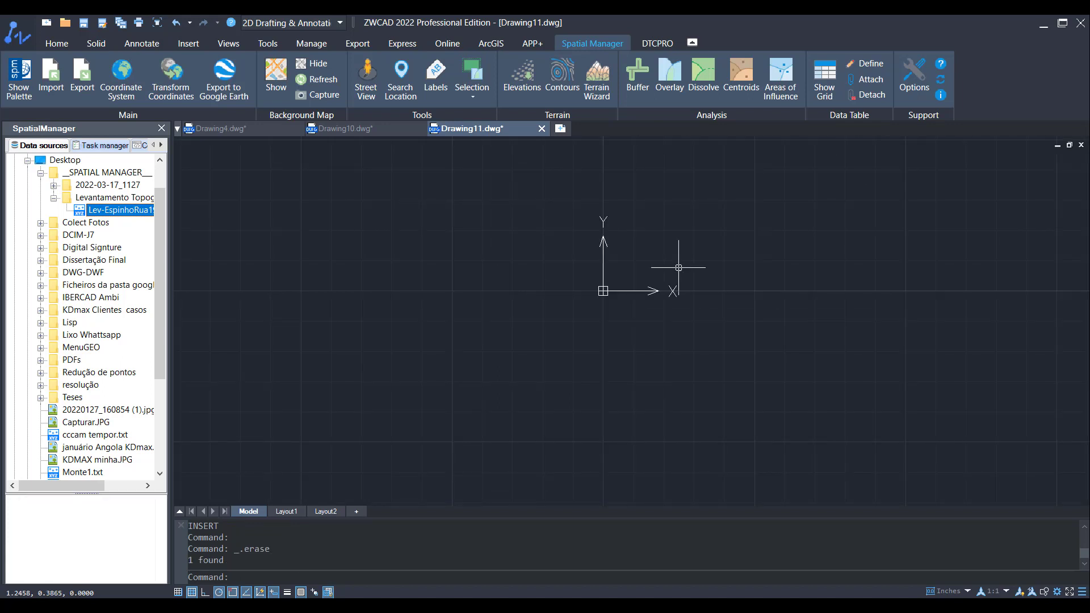
middle_click_drag(672, 292, 316, 419)
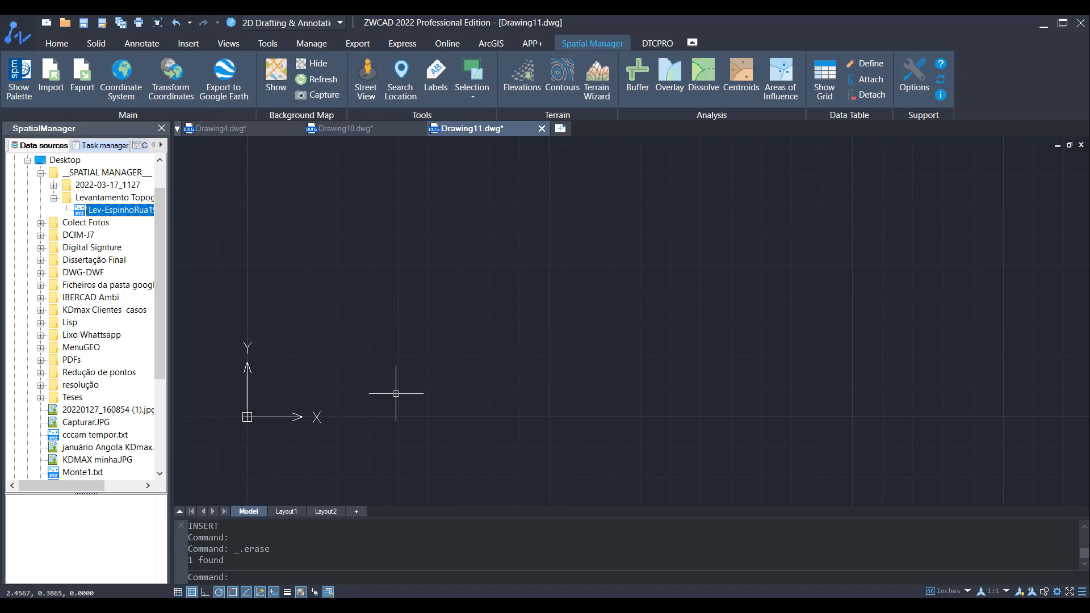
type("I")
key("Return")
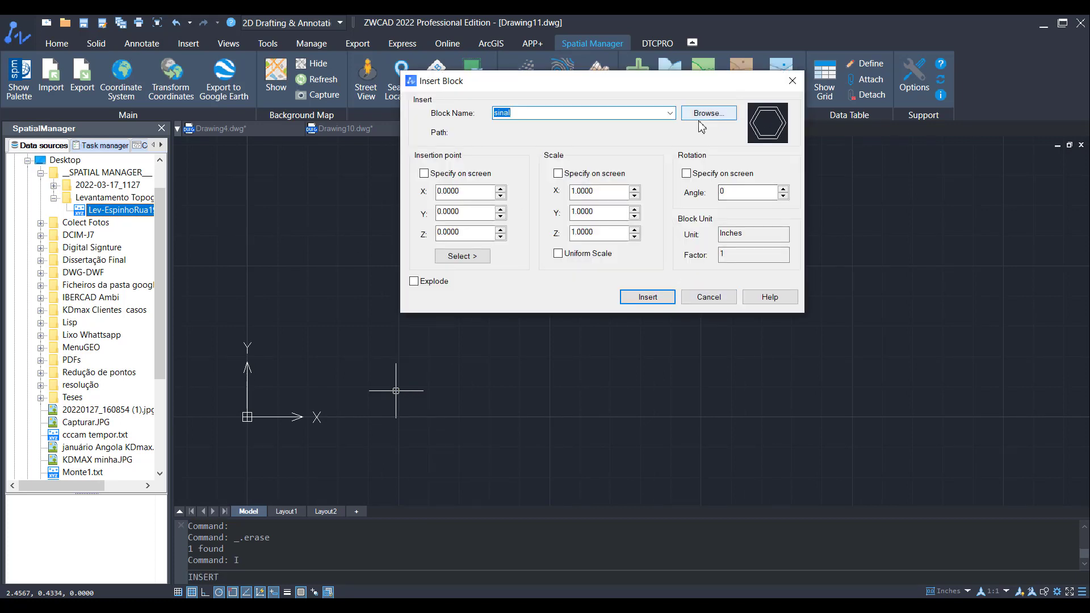
left_click(709, 297)
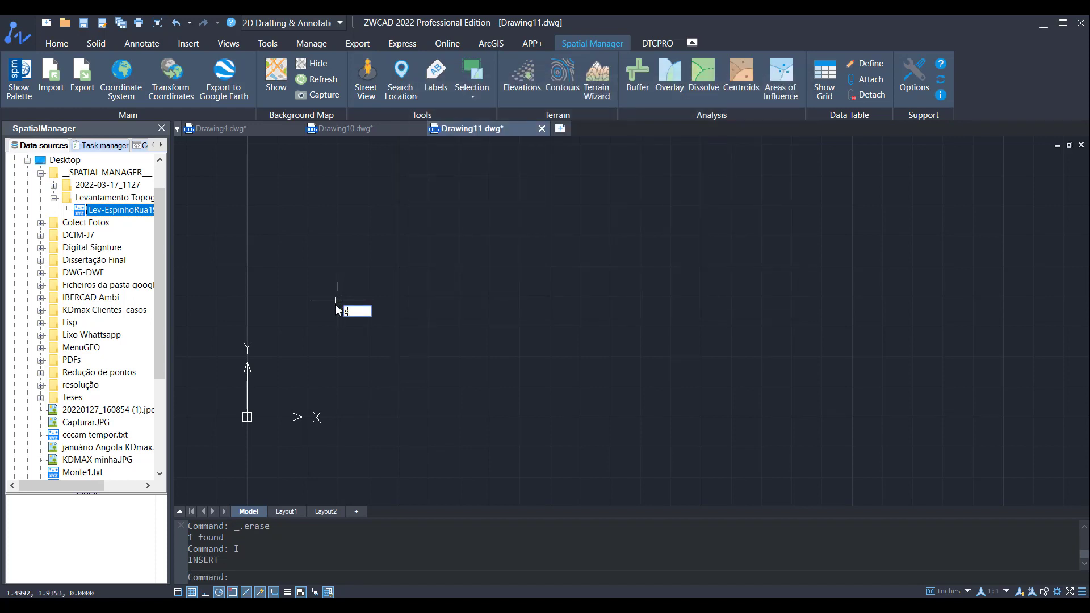
Step: Review the available text styles and the Standard style's settings with STYLE, and close the manager without changes
type("styp")
key("BackSpace")
type("le")
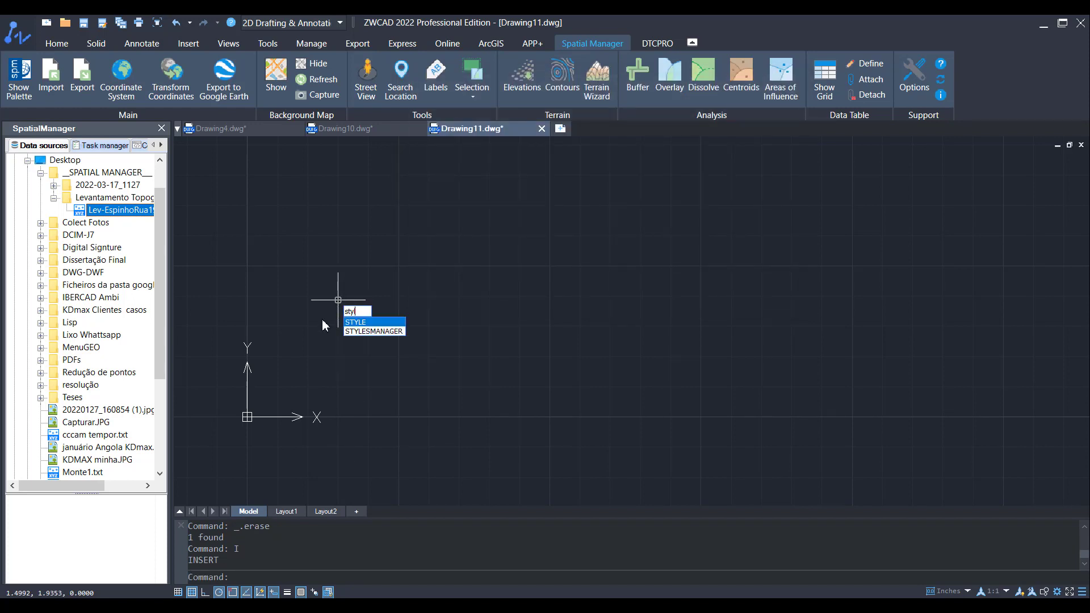
key("Return")
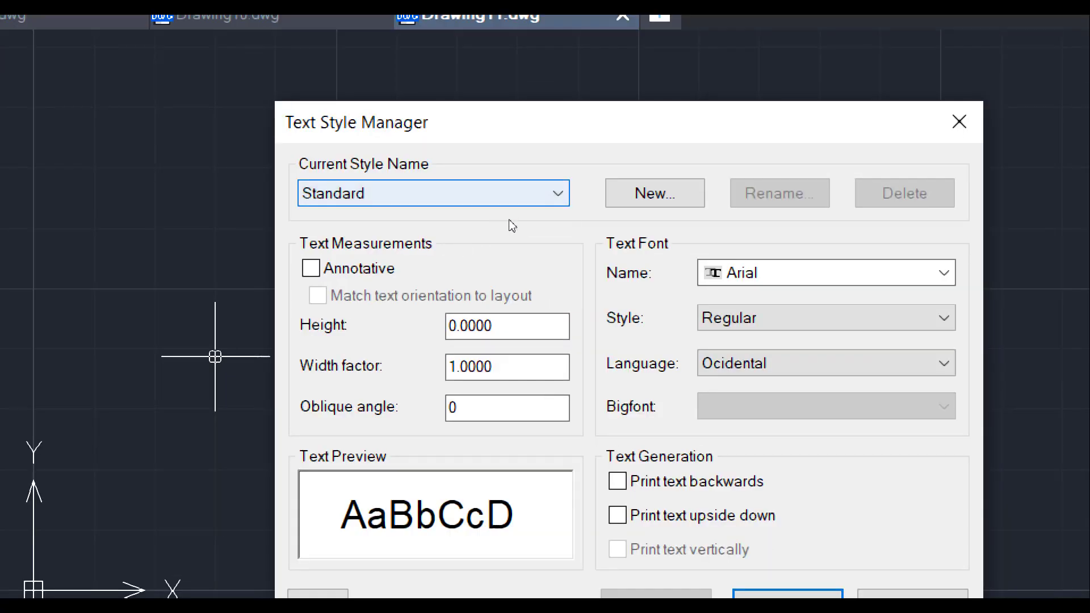
left_click(510, 200)
left_click(510, 200)
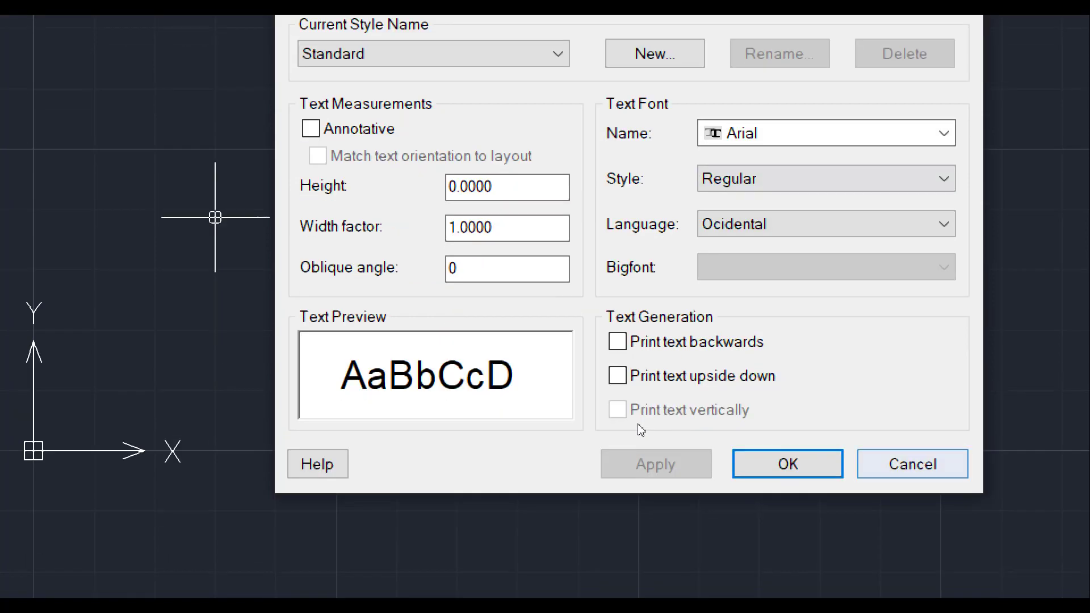
left_click(913, 465)
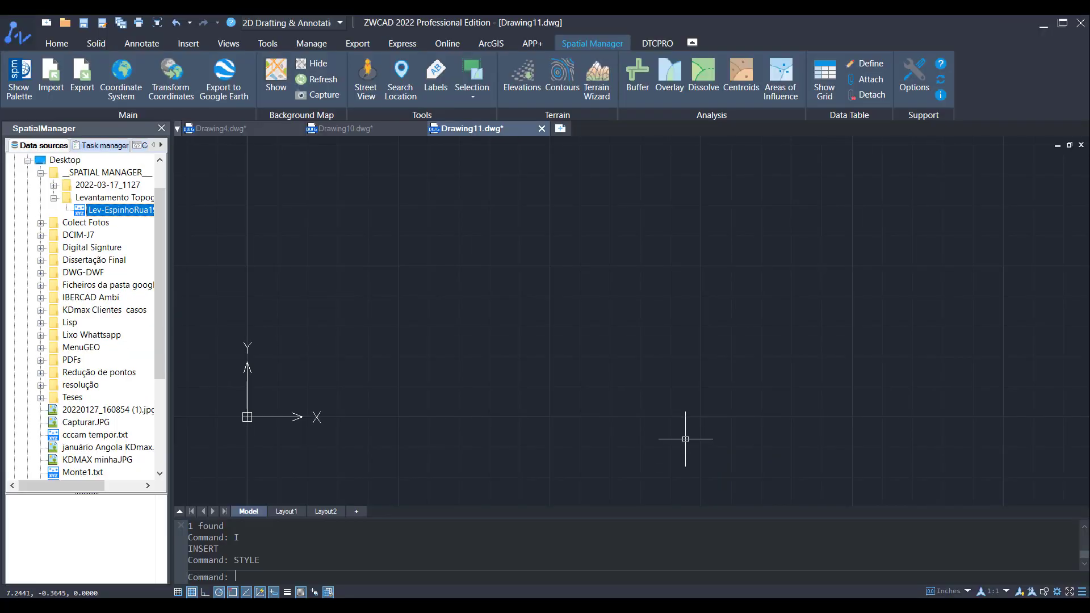
Step: Start importing Lev-EspinhoRua19 into the current drawing, mapping X to Column_2, Y to Column_3 and Z to Column_4
right_click(134, 209)
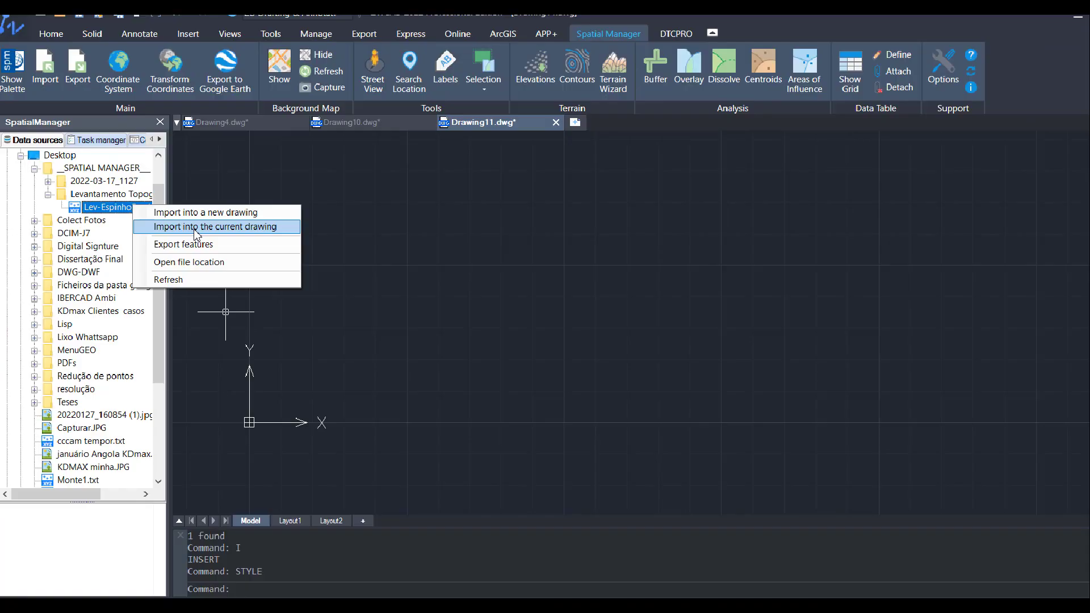
left_click(196, 228)
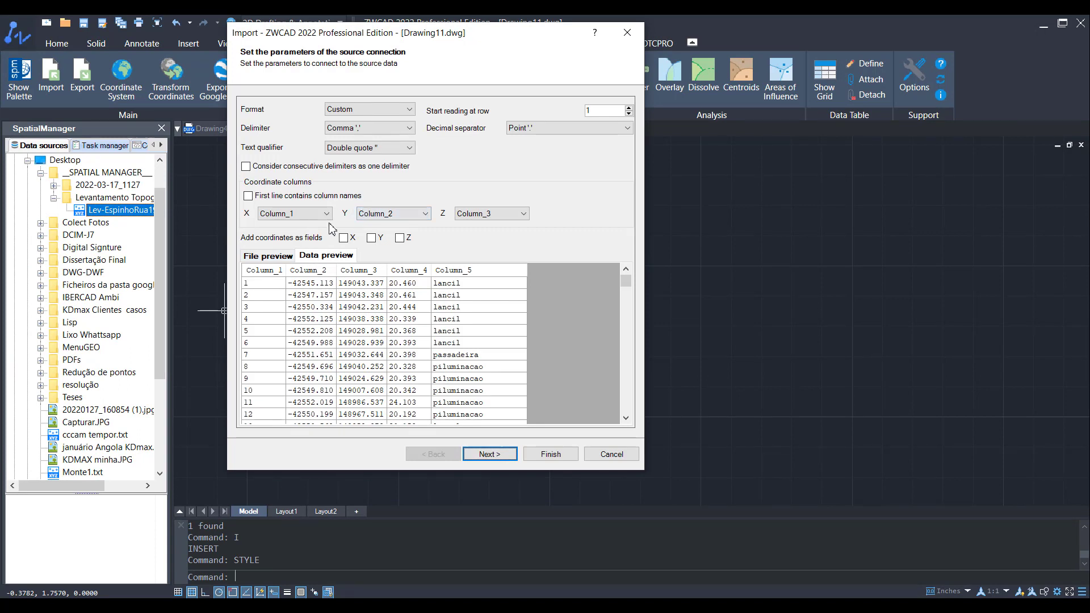
left_click(327, 213)
left_click(310, 244)
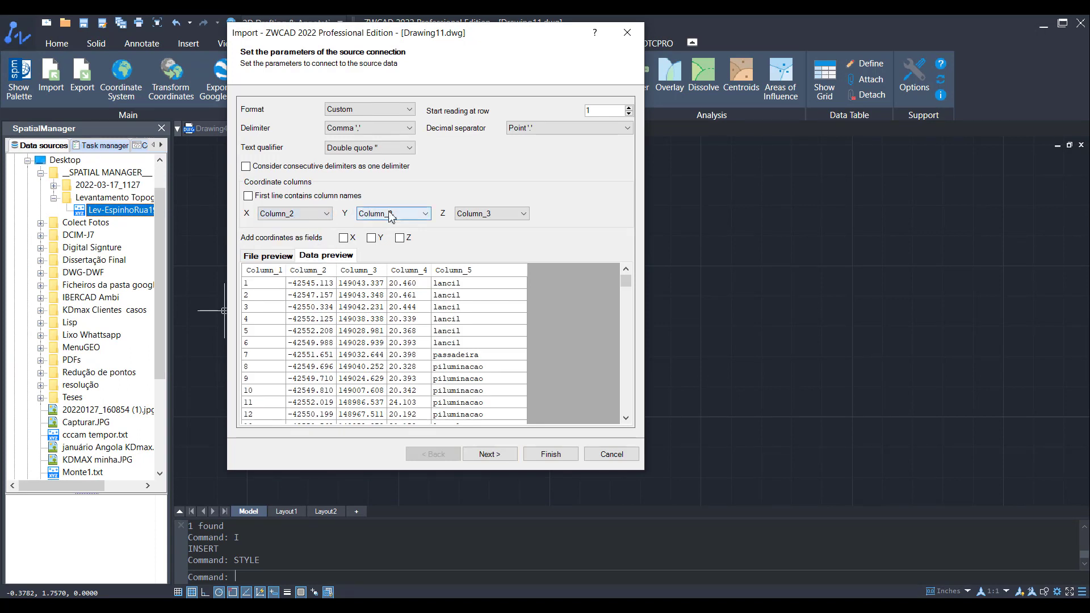
left_click(391, 216)
left_click(386, 248)
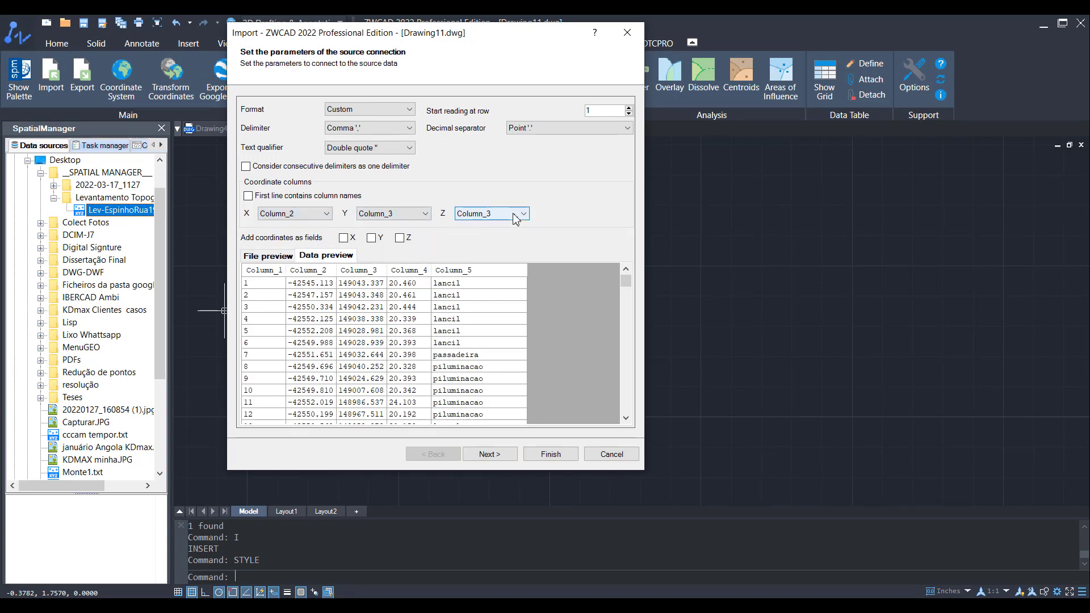
left_click(515, 219)
left_click(494, 261)
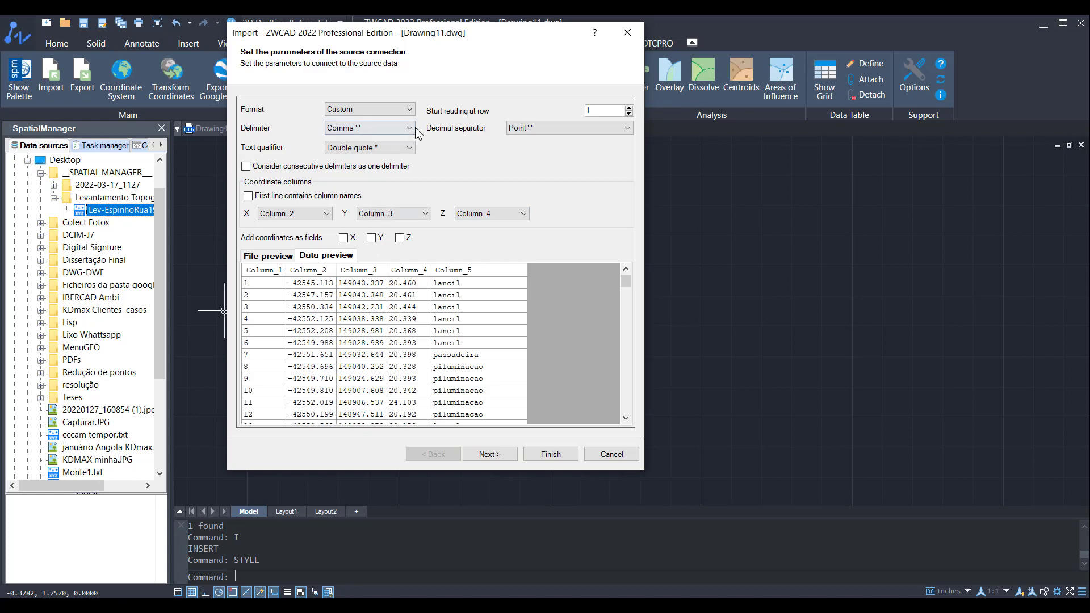
left_click(483, 453)
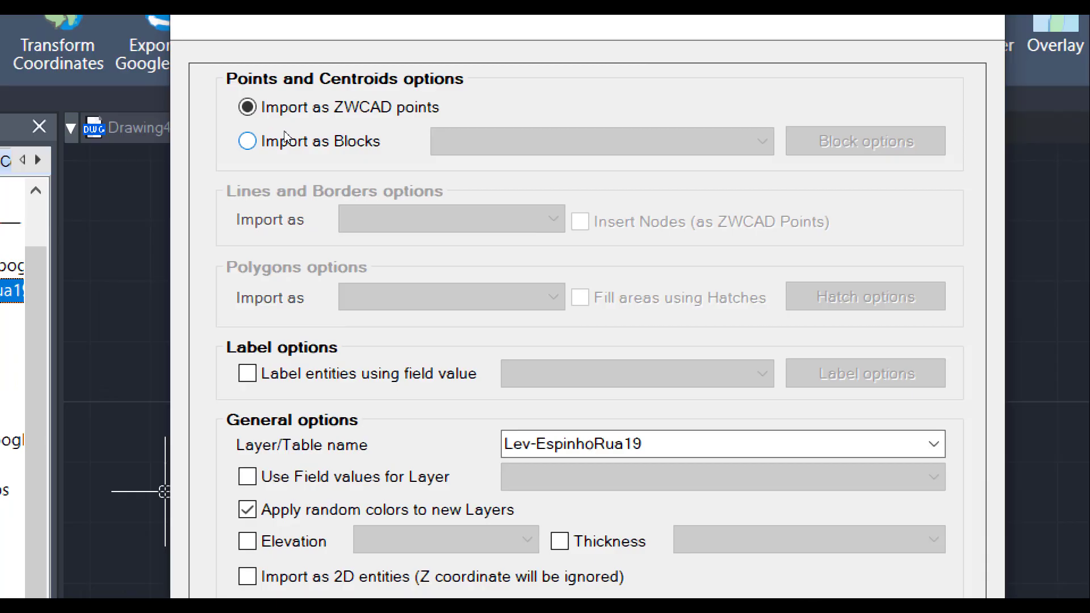
Step: Set the points to import as sinal blocks, and review the block options without saving changes
left_click(289, 139)
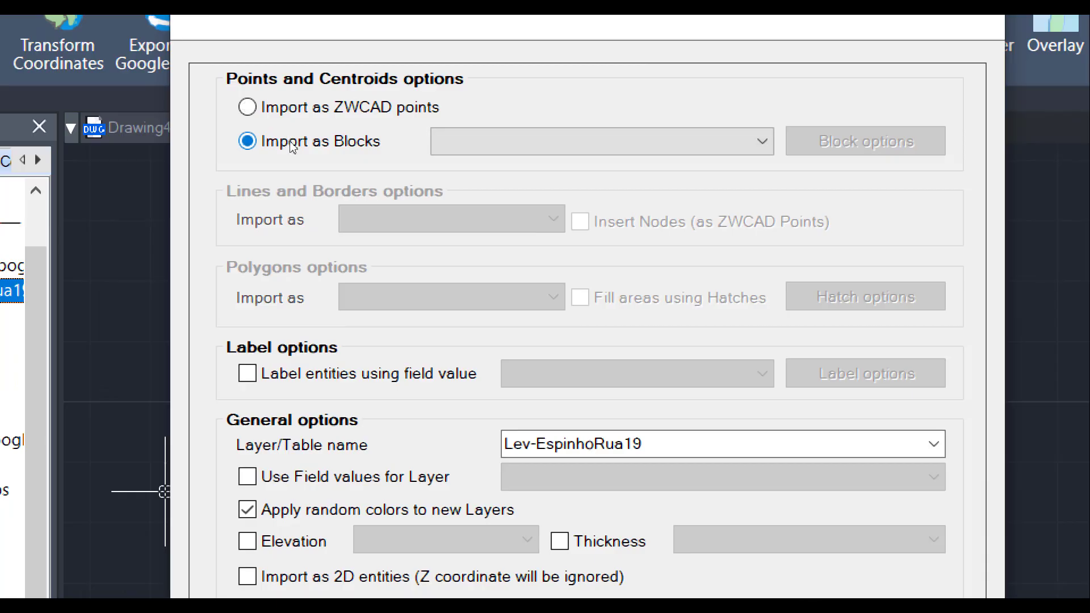
left_click(520, 145)
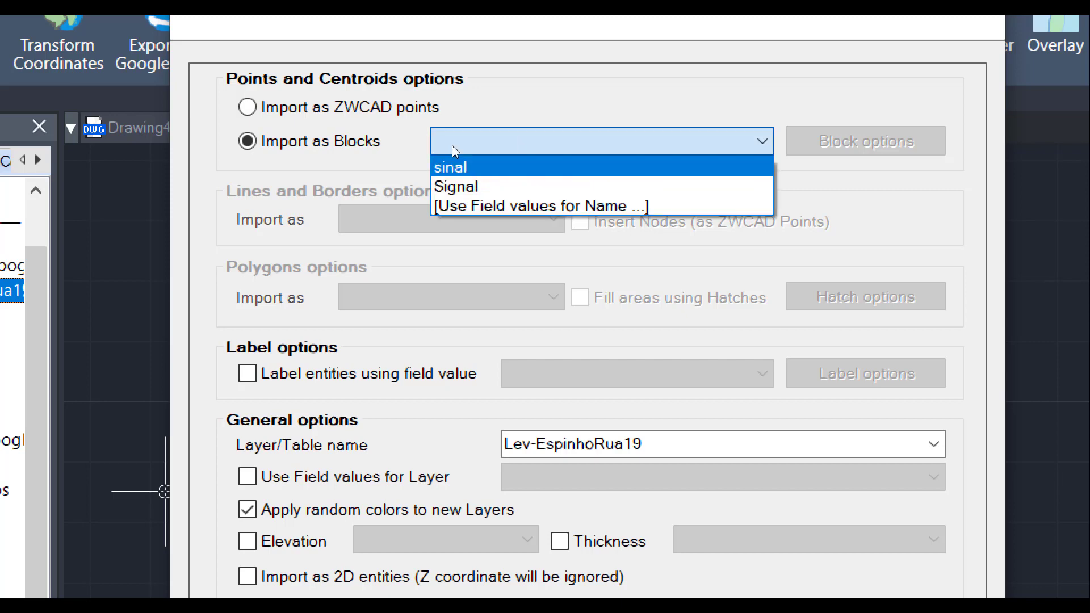
left_click(454, 167)
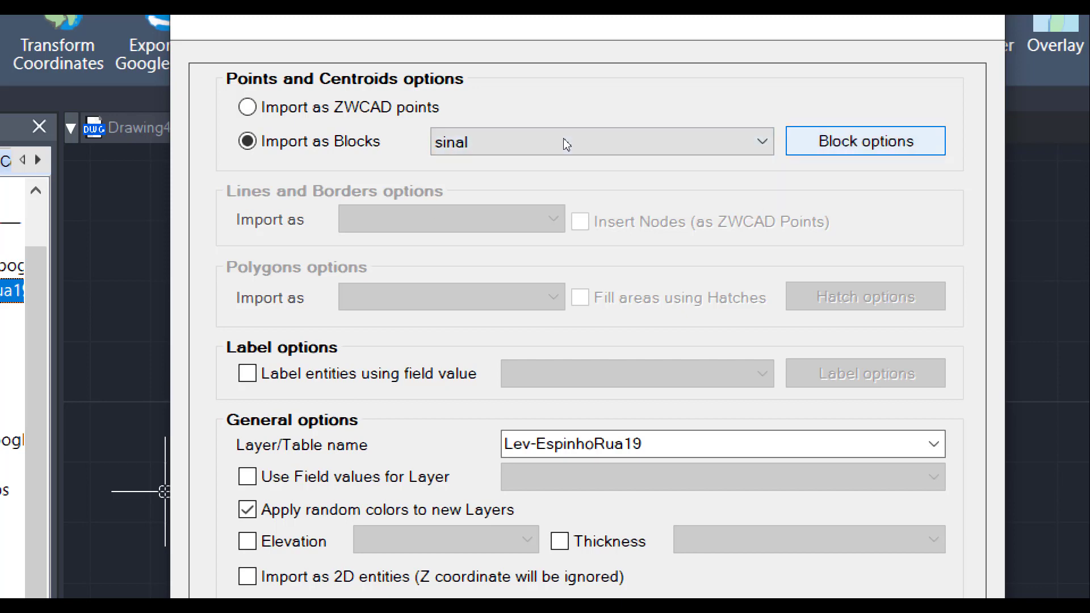
key("space")
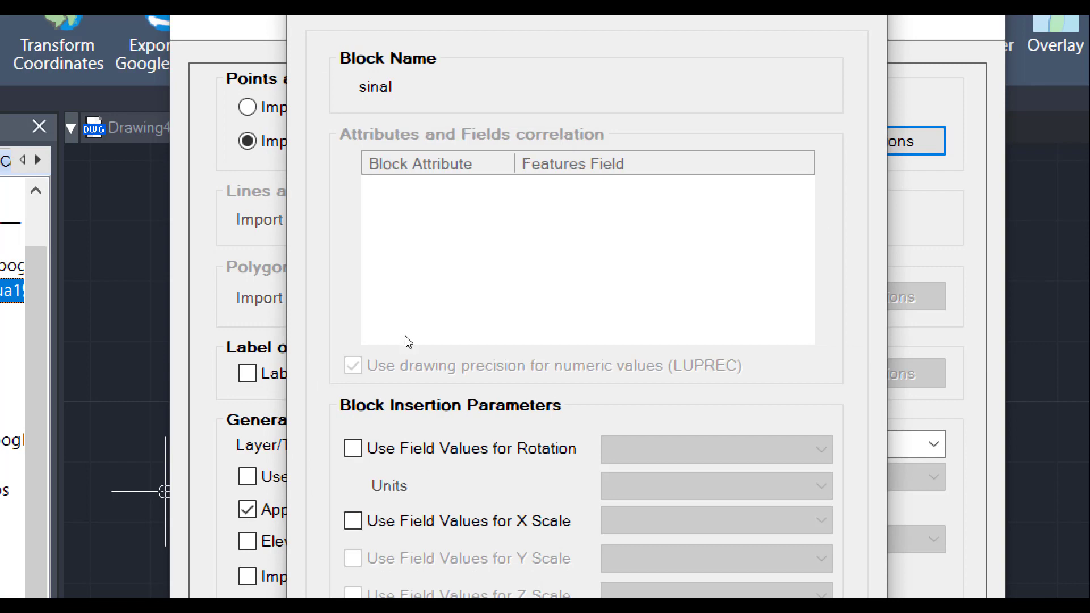
key("super")
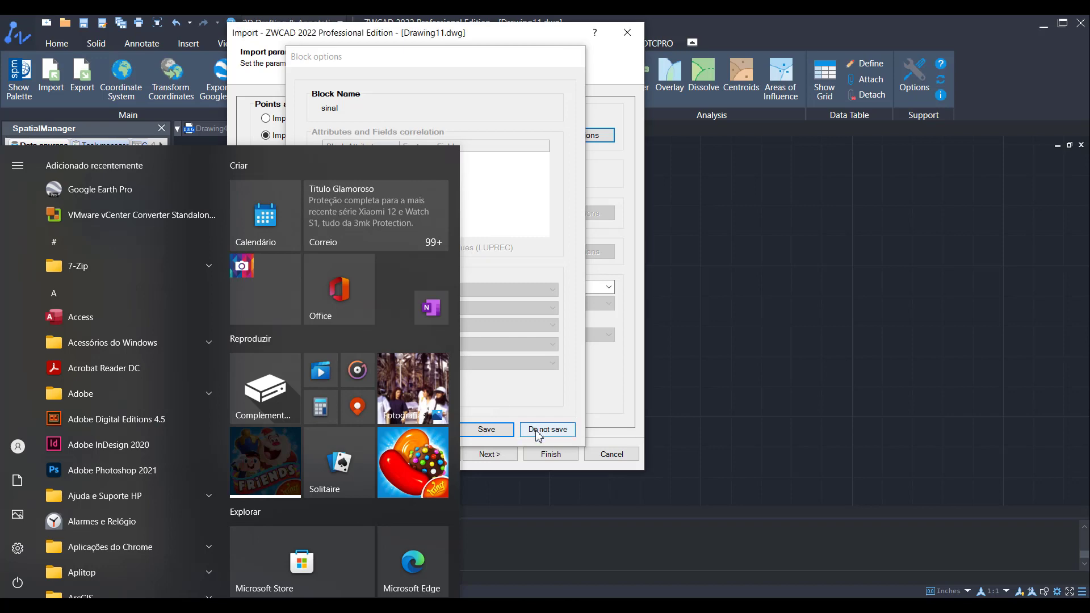
left_click(539, 433)
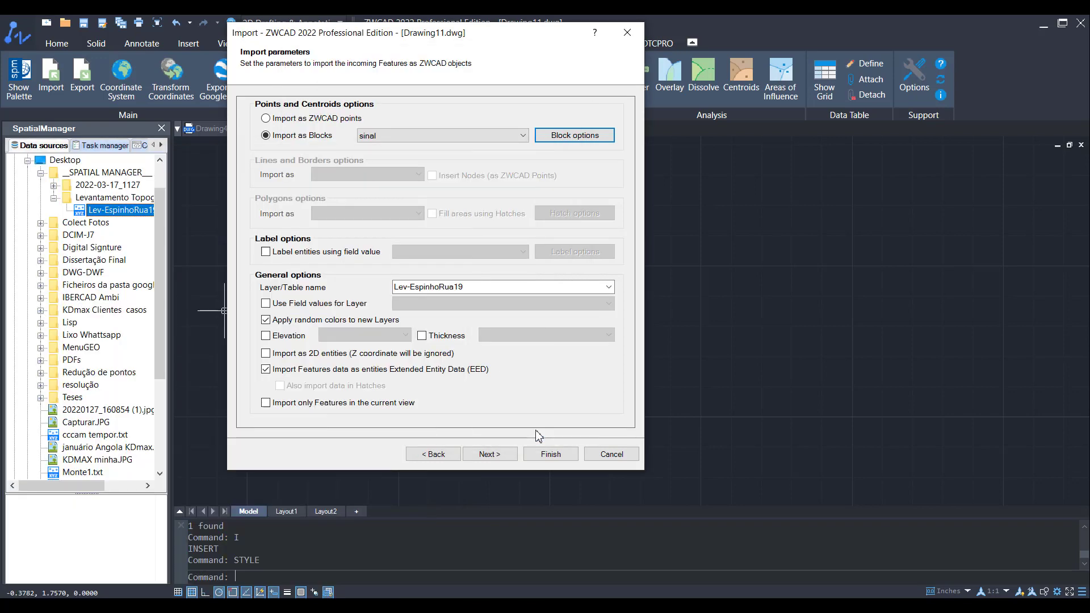
Step: Label the entities using Column_5, and save the label options with Standard style, 0.20 default height and Bottom center justification
left_click(328, 307)
left_click(327, 308)
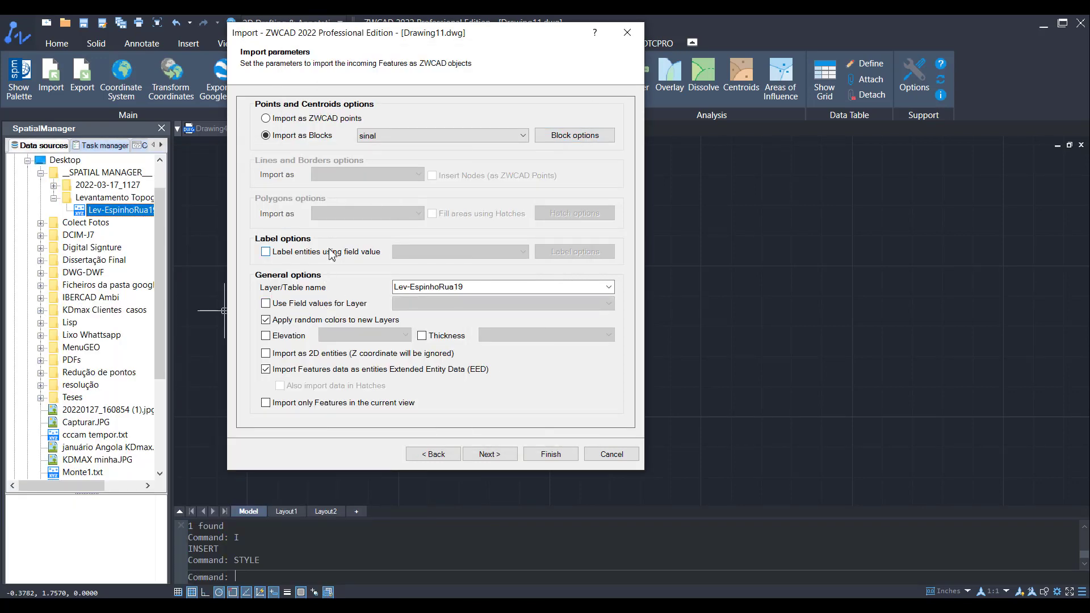
left_click(529, 255)
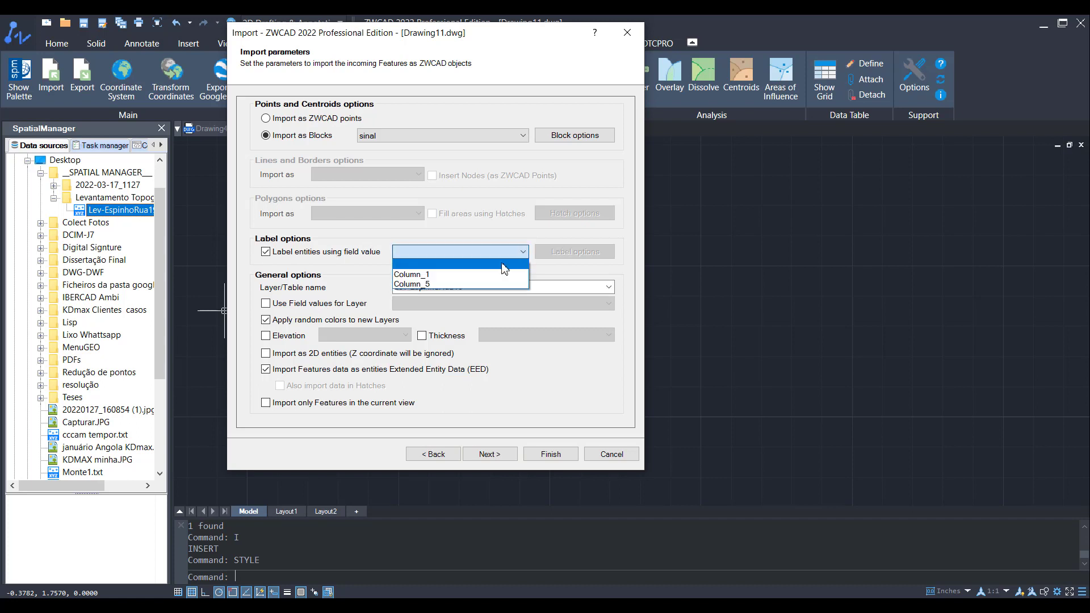
left_click(476, 285)
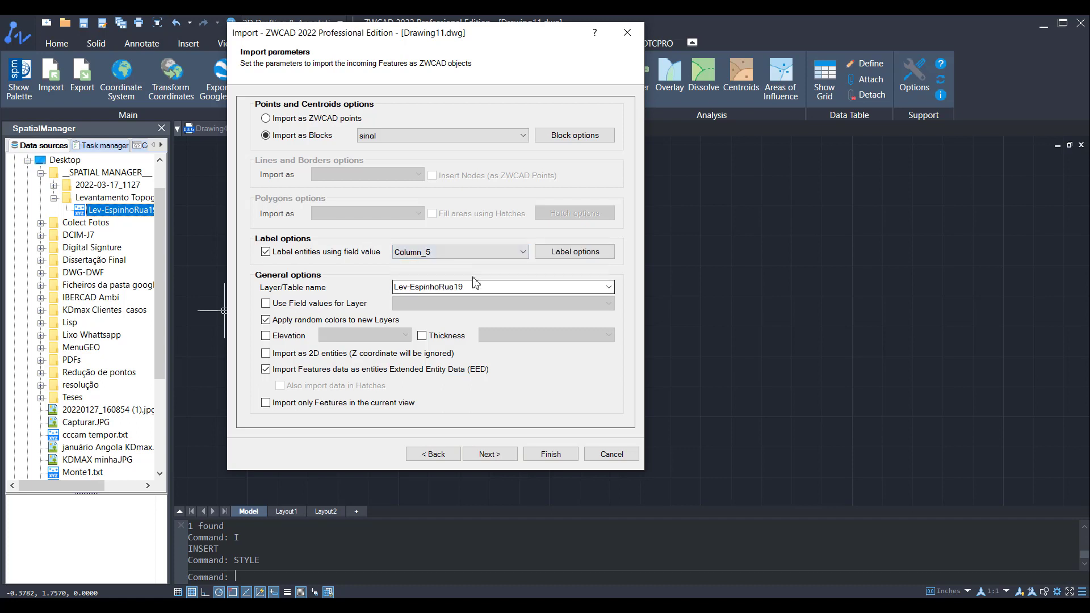
left_click(557, 254)
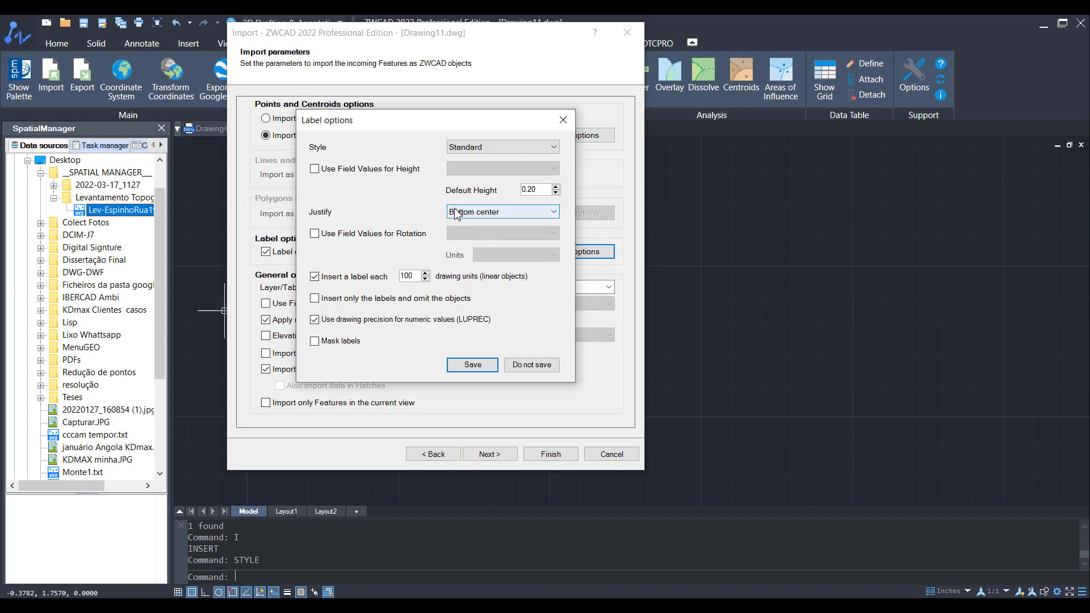
left_click(484, 366)
Step: Run the import immediately without overwriting the source CRS or saving the task, and close the task report
left_click(513, 456)
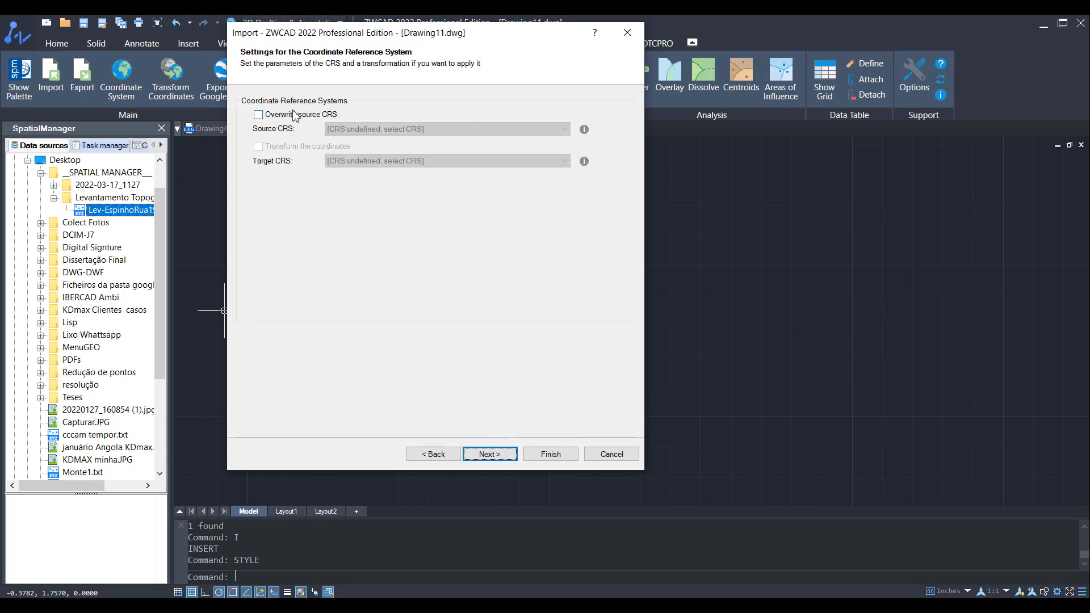
left_click(487, 456)
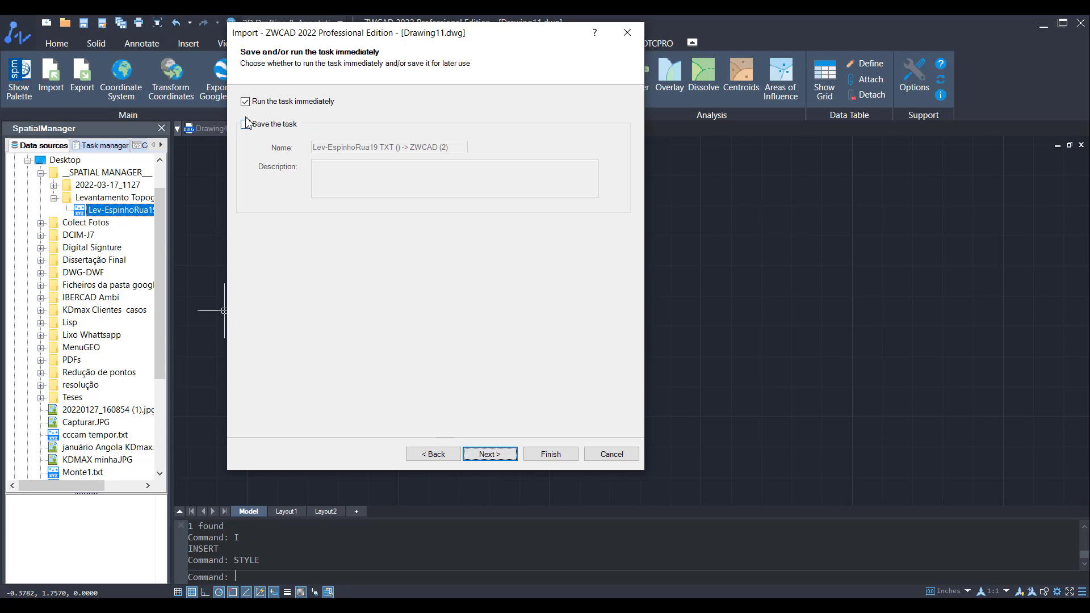
left_click(546, 454)
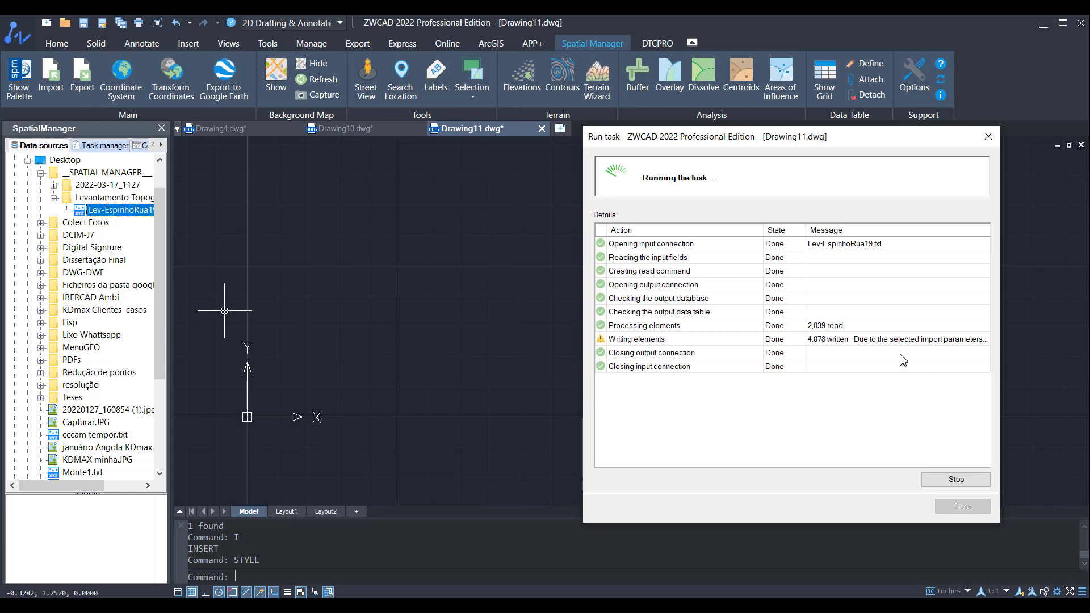
left_click(960, 506)
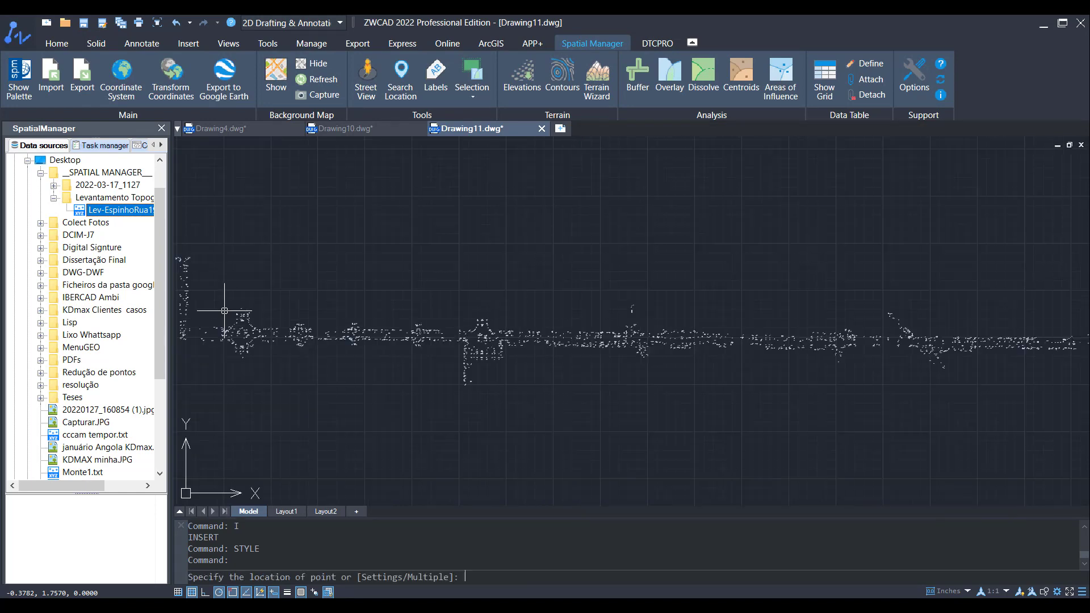
Step: Inspect the imported block symbols and labels in Drawing11, and compare them with the styled points in Drawing10
scroll(752, 298, "up", 10)
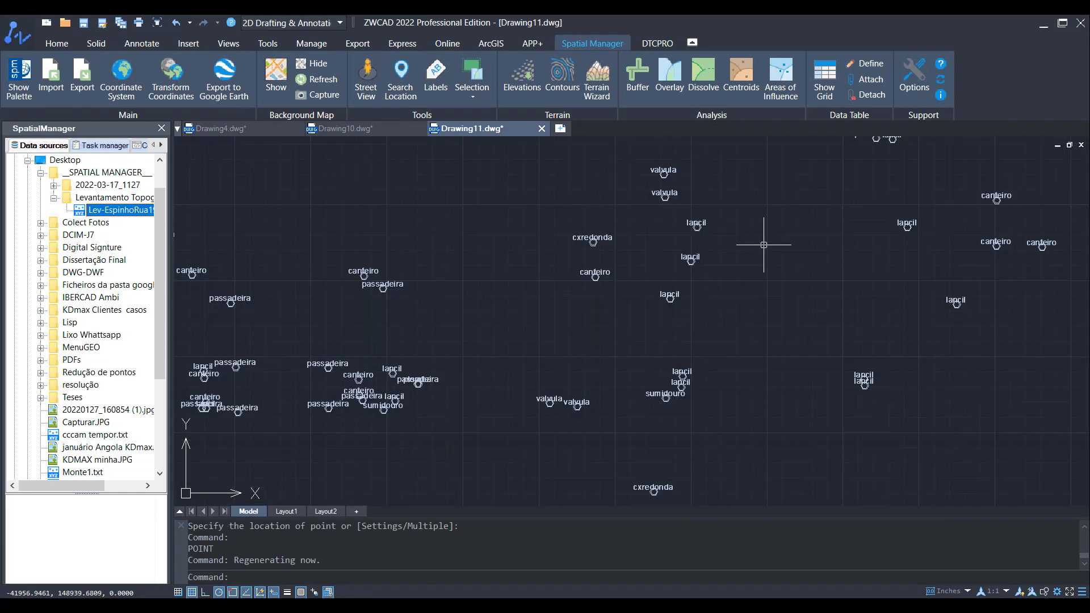
scroll(729, 292, "down", 4)
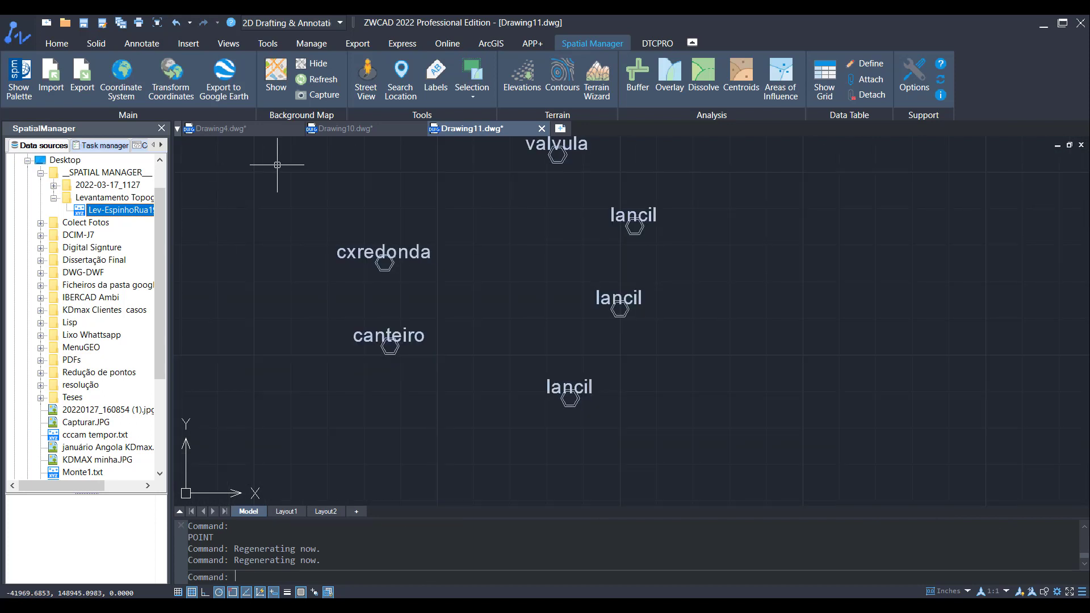
left_click(329, 135)
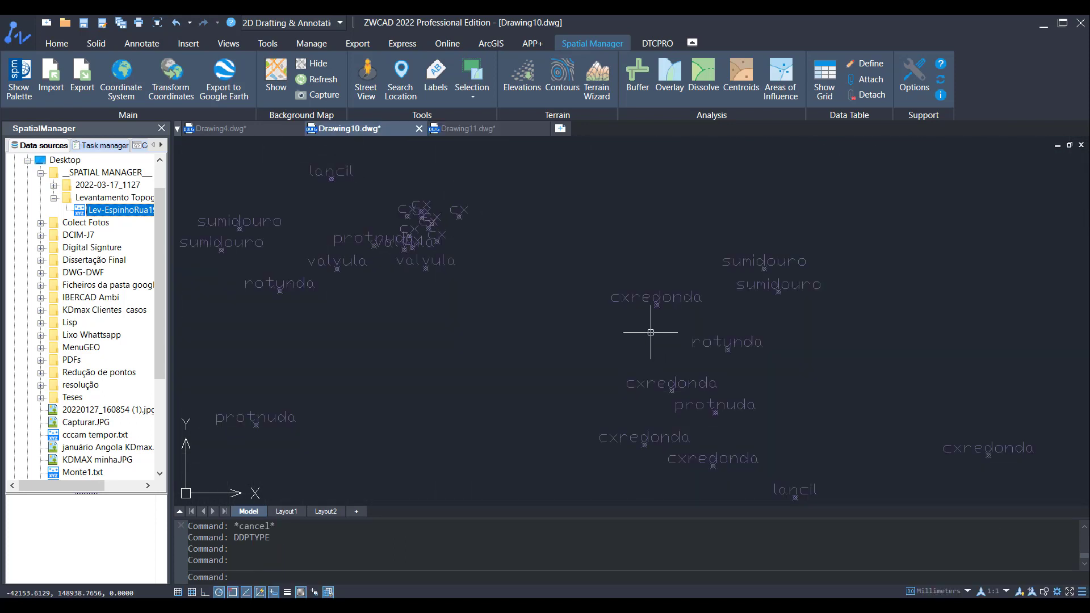
scroll(682, 324, "up", 3)
scroll(514, 346, "down", 3)
scroll(539, 318, "up", 3)
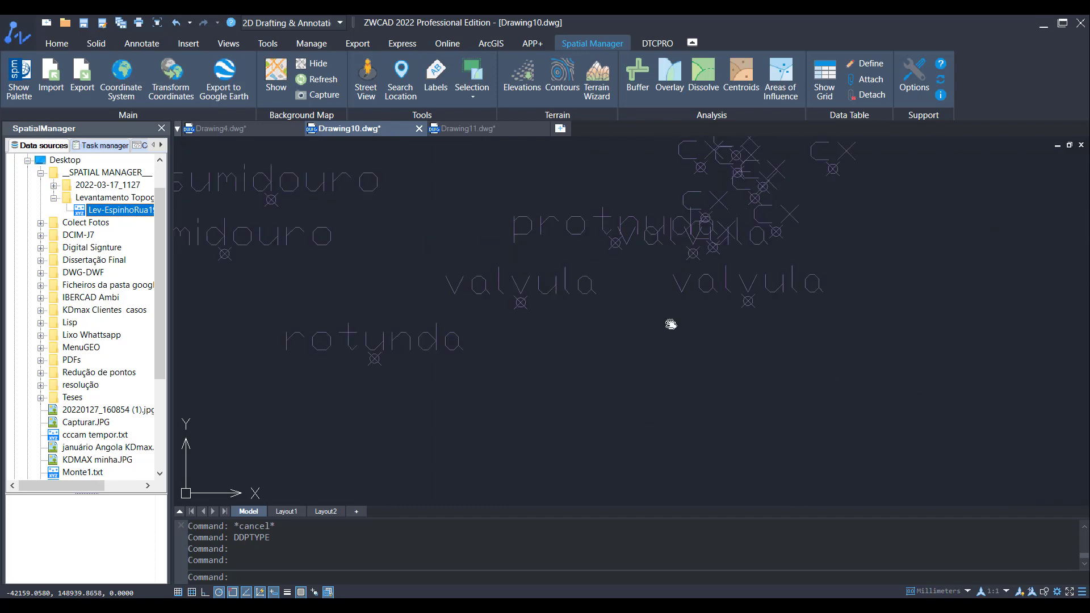
scroll(667, 310, "down", 2)
scroll(555, 244, "up", 5)
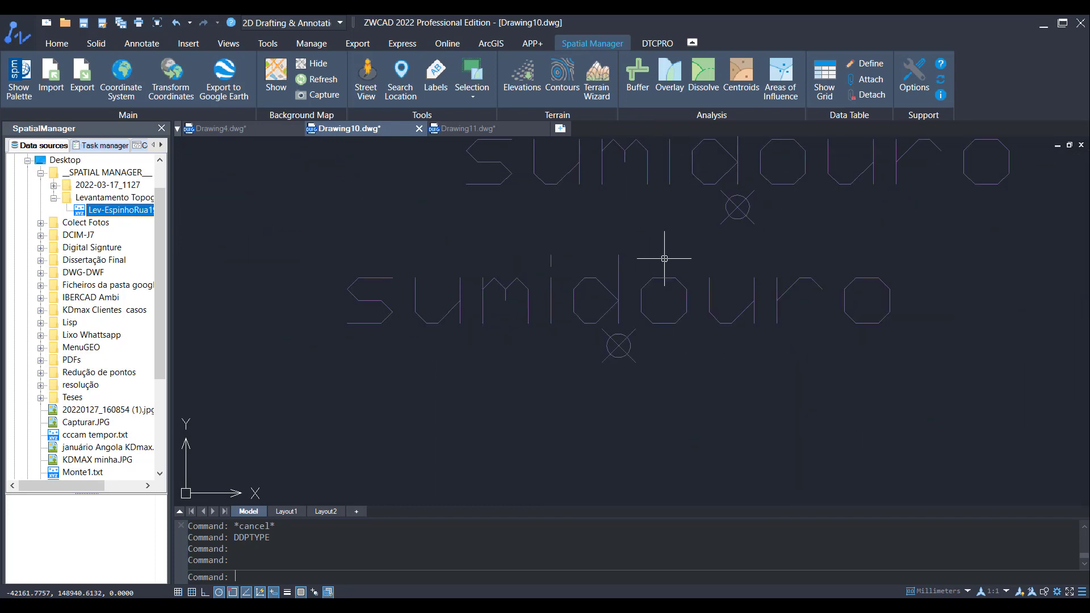
Step: Return to Drawing11 and examine the block symbols and their Column_5 labels across the survey area
left_click(505, 131)
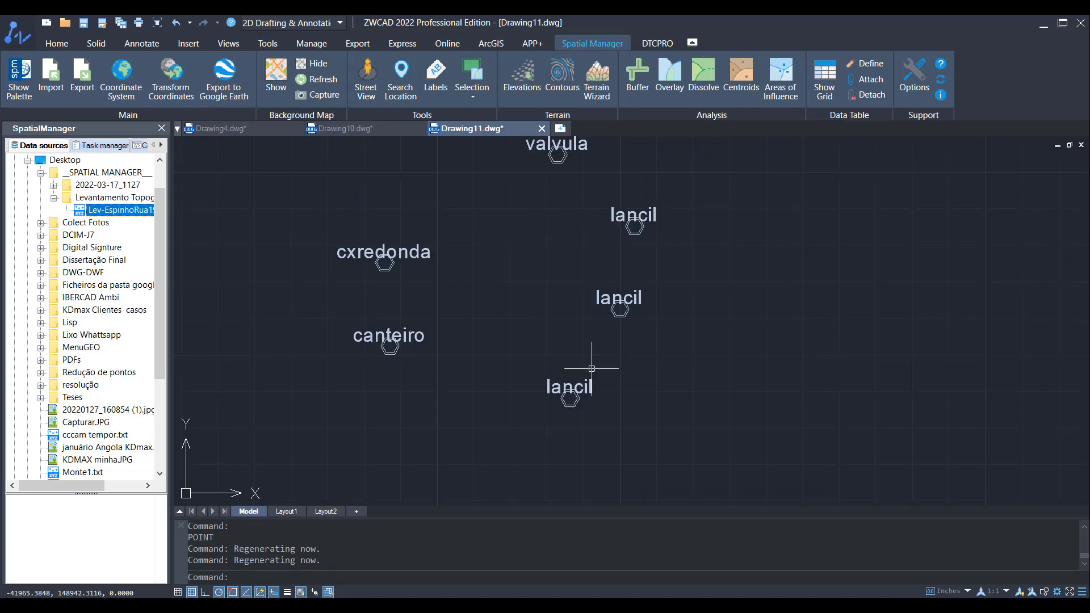
scroll(588, 368, "up", 1)
middle_click_drag(643, 393, 457, 364)
scroll(521, 345, "down", 2)
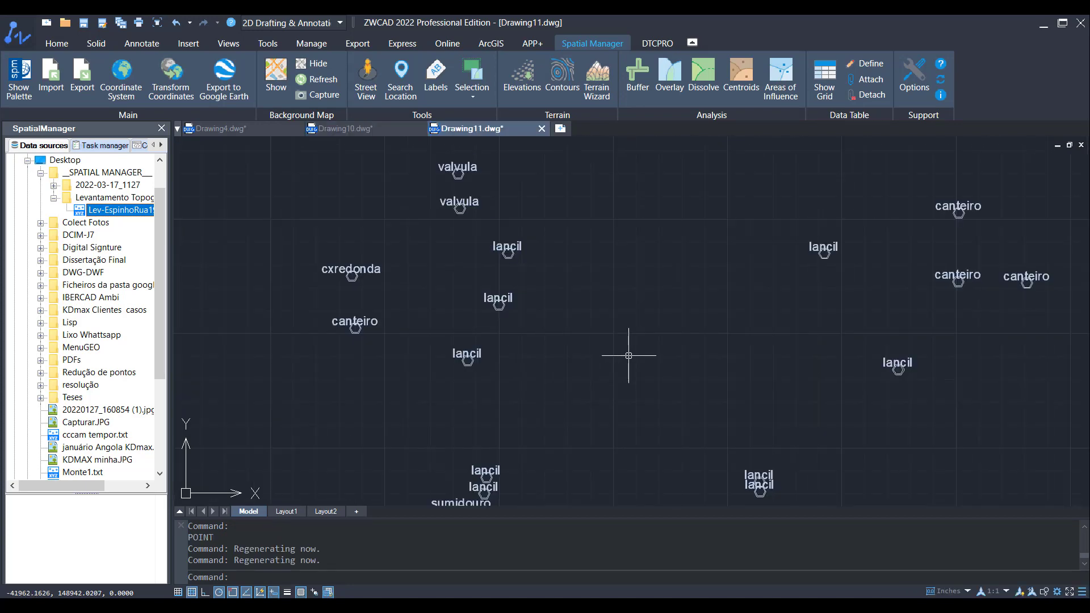
middle_click_drag(800, 360, 631, 142)
scroll(785, 335, "down", 2)
middle_click_drag(532, 387, 751, 194)
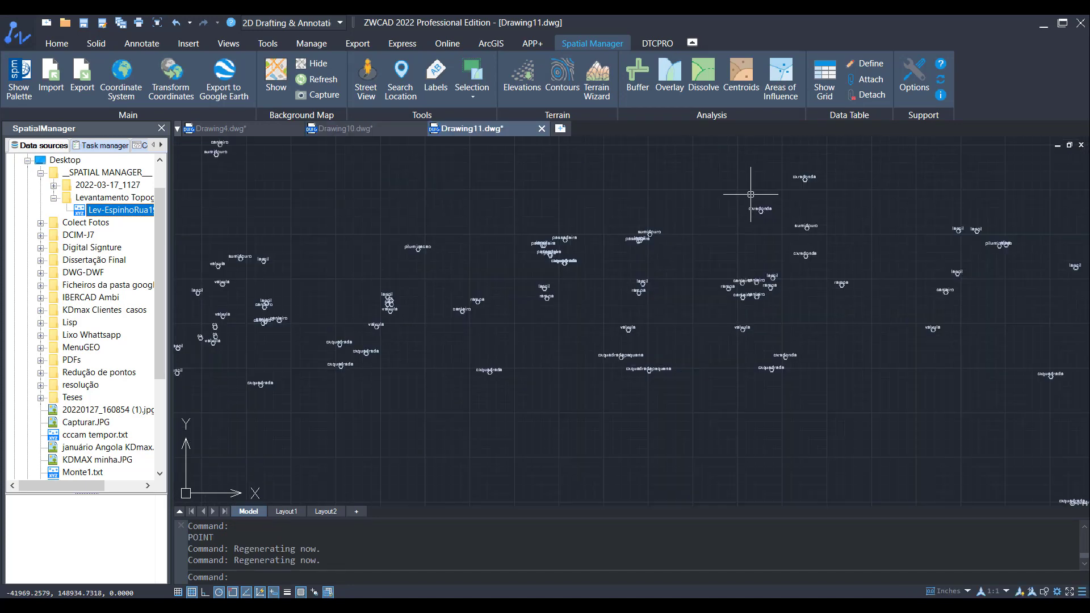
scroll(748, 285, "up", 3)
middle_click_drag(518, 283, 842, 380)
scroll(534, 288, "down", 2)
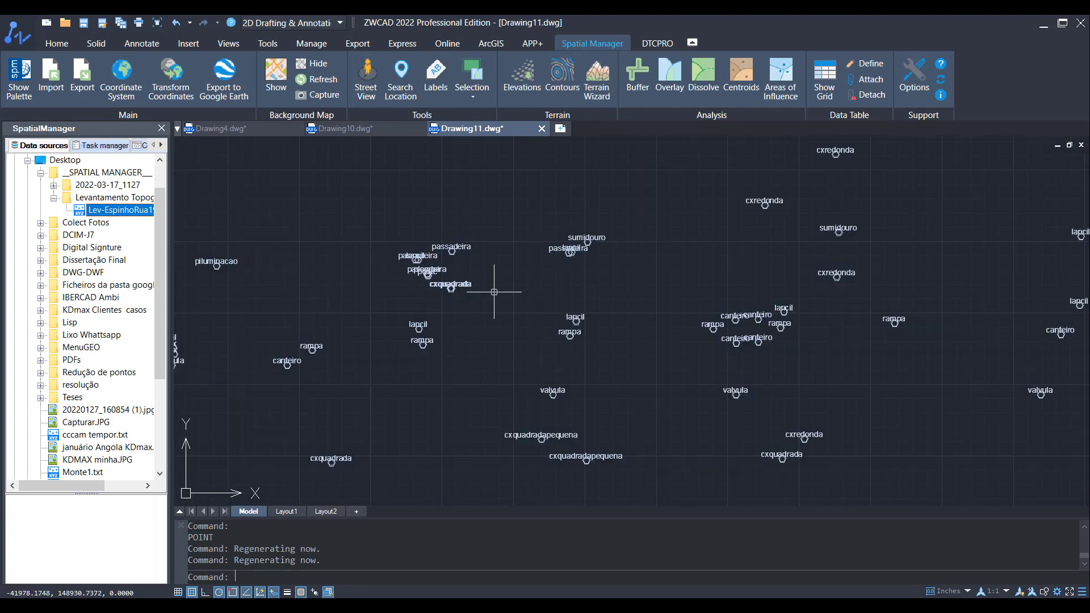
middle_click_drag(476, 294, 775, 254)
scroll(490, 324, "up", 2)
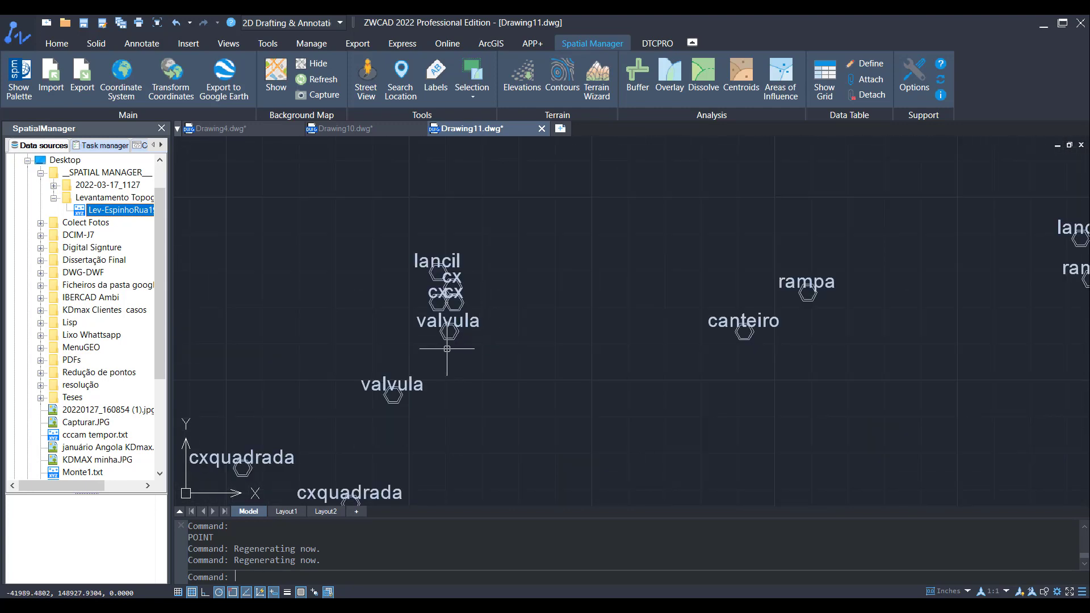
scroll(361, 324, "down", 4)
middle_click_drag(357, 329, 783, 267)
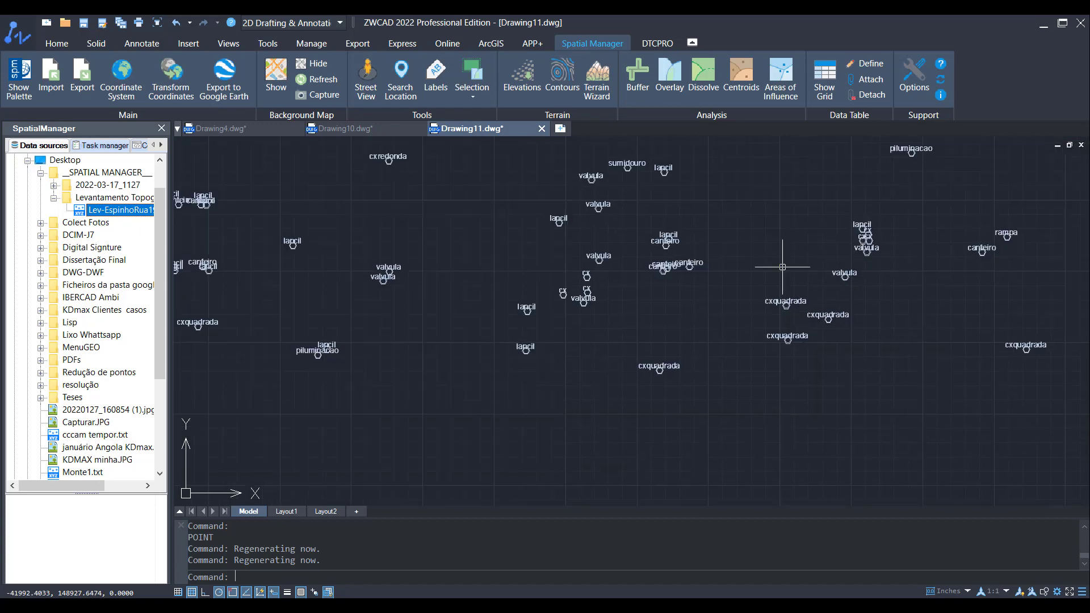
scroll(642, 291, "down", 1)
scroll(774, 271, "down", 1)
mouse_move(861, 252)
middle_mouse_down()
mouse_move(609, 394)
mouse_move(515, 418)
middle_mouse_up()
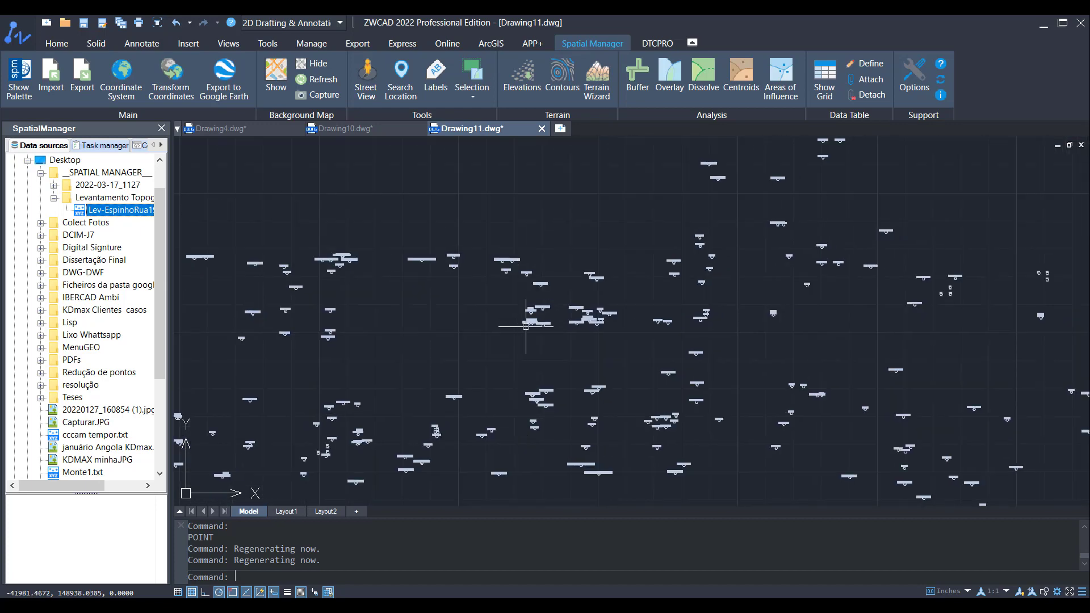
scroll(549, 330, "down", 1)
scroll(607, 343, "down", 1)
scroll(700, 332, "down", 1)
scroll(646, 326, "up", 3)
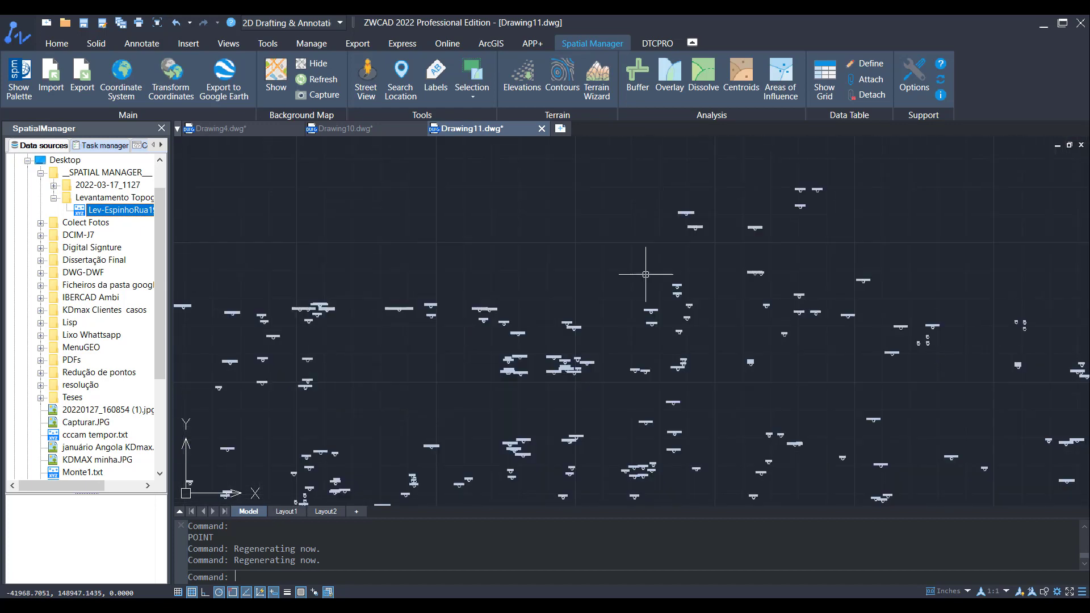
middle_click_drag(681, 282, 596, 201)
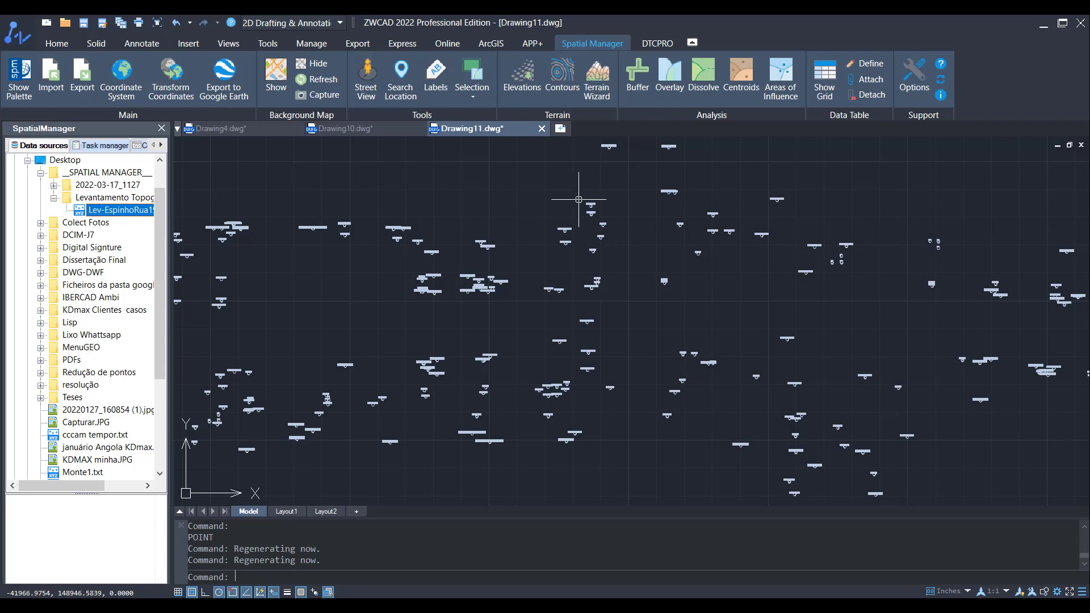
Step: Start showing a background map and assign the ETRS89 / Portugal TM06 coordinate system (code 3763) to the drawing
left_click(274, 88)
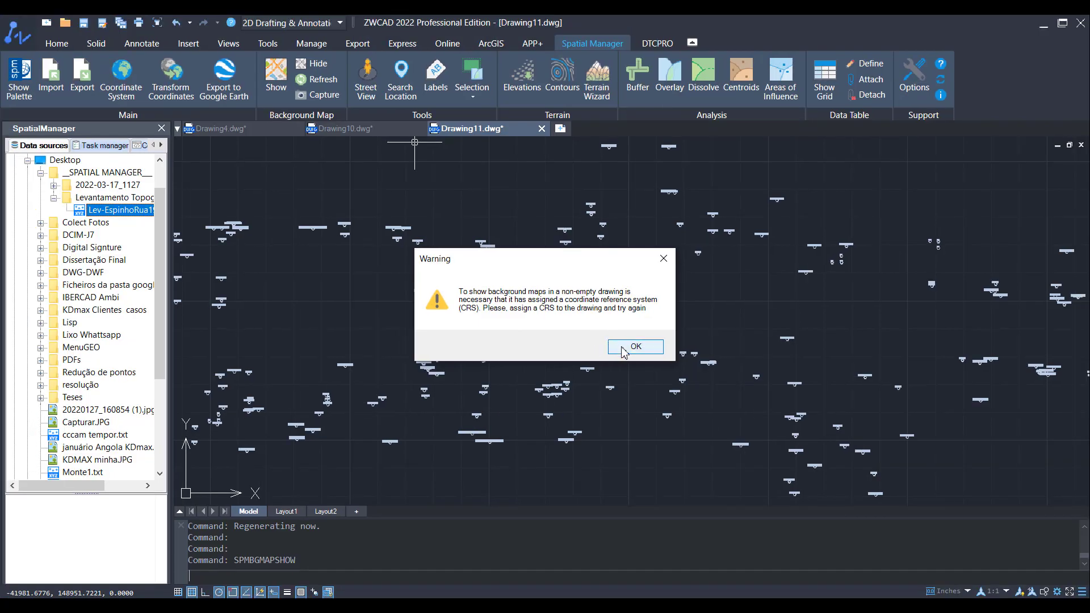
left_click(623, 348)
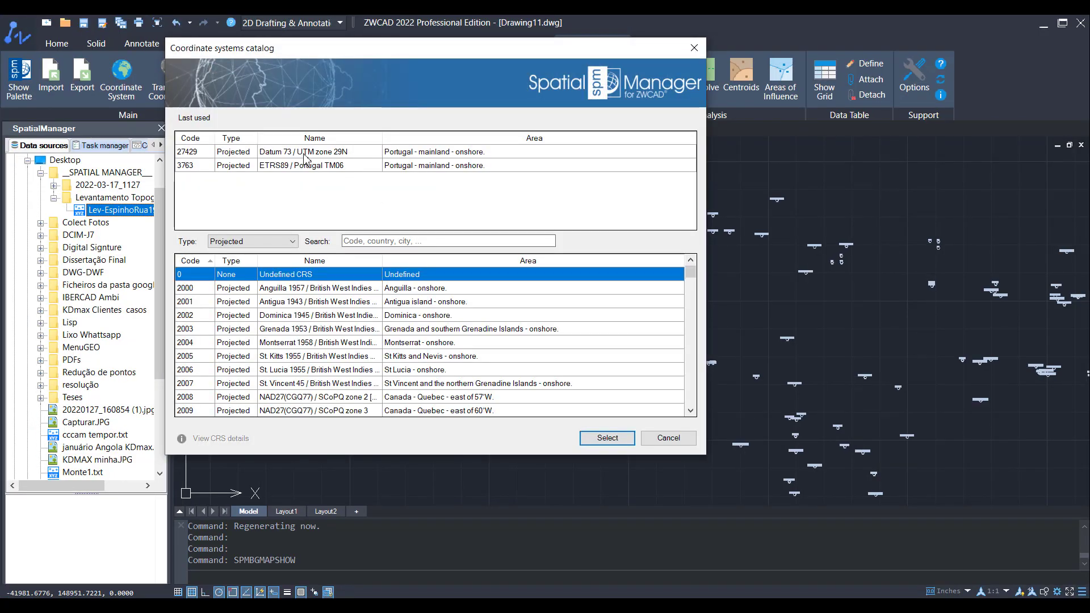
left_click(300, 166)
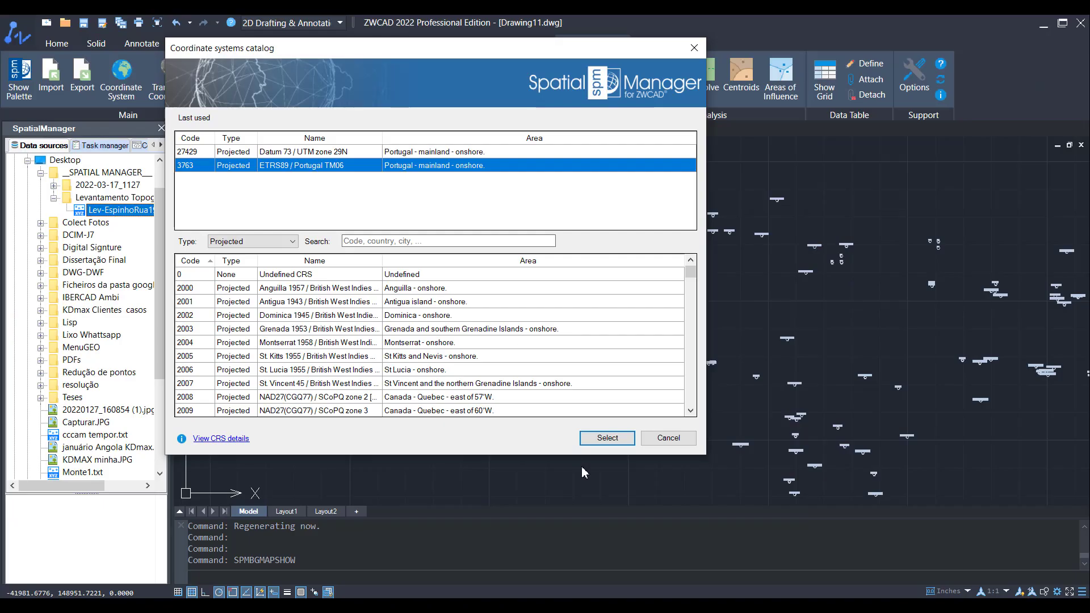
left_click(607, 438)
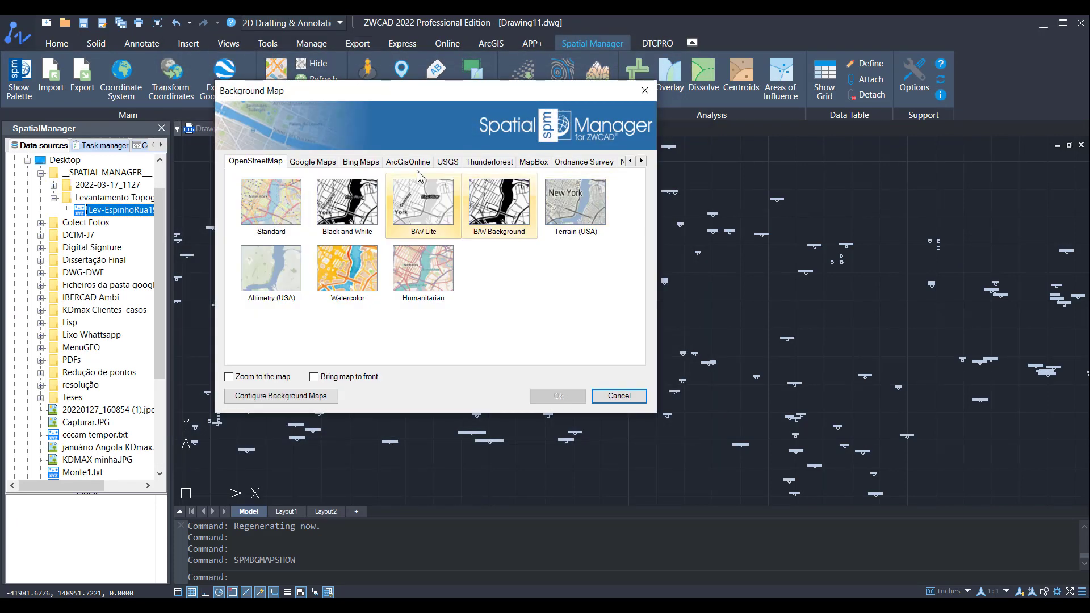
Step: Show the Bing Maps Map hybrid background behind the survey points
left_click(367, 163)
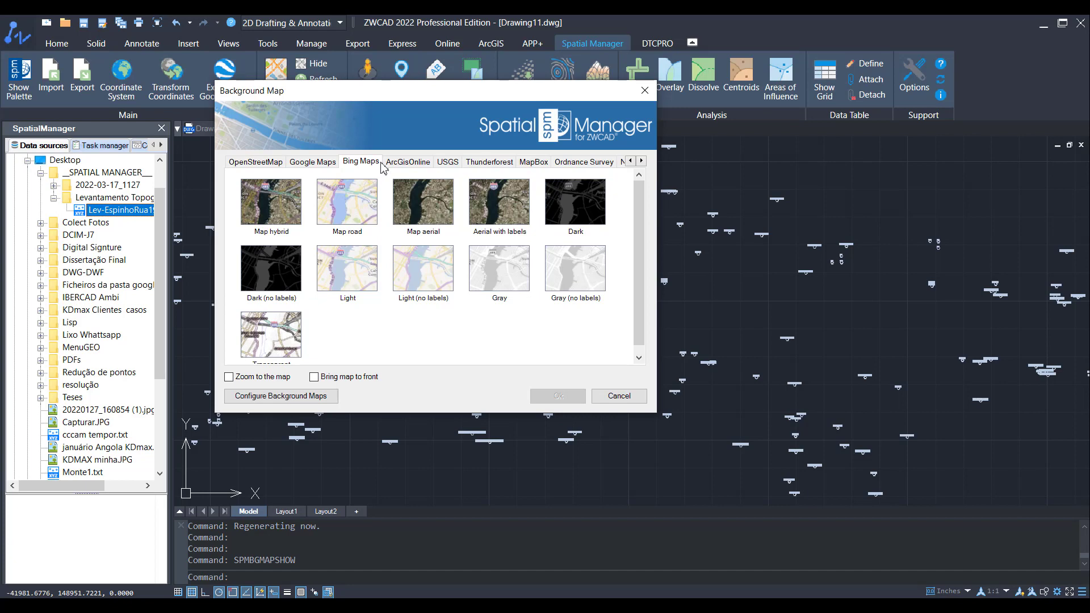
left_click(395, 163)
left_click(364, 162)
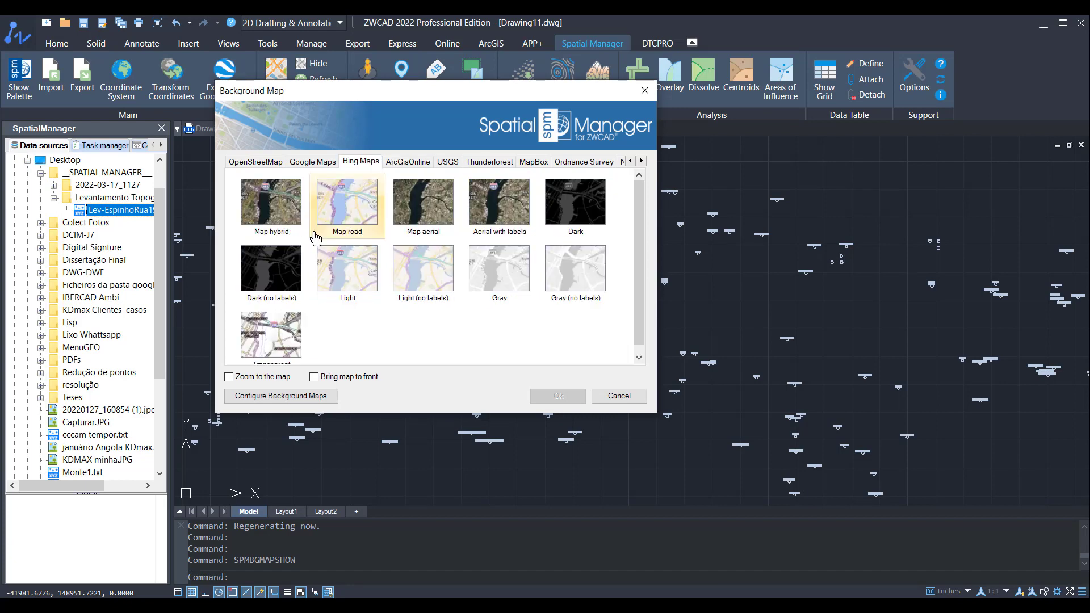
left_click(281, 209)
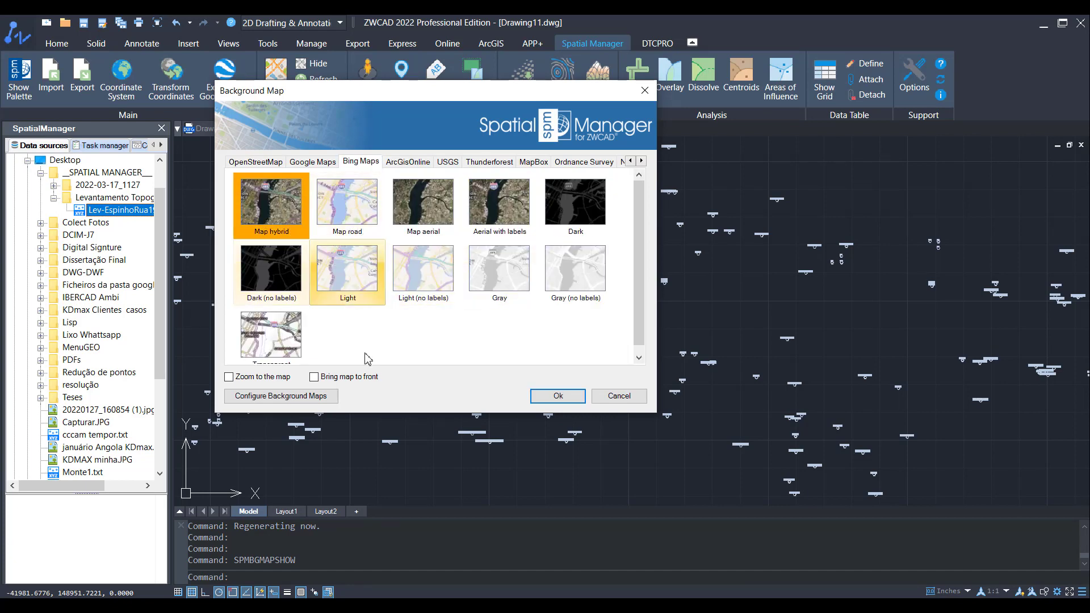
left_click(558, 399)
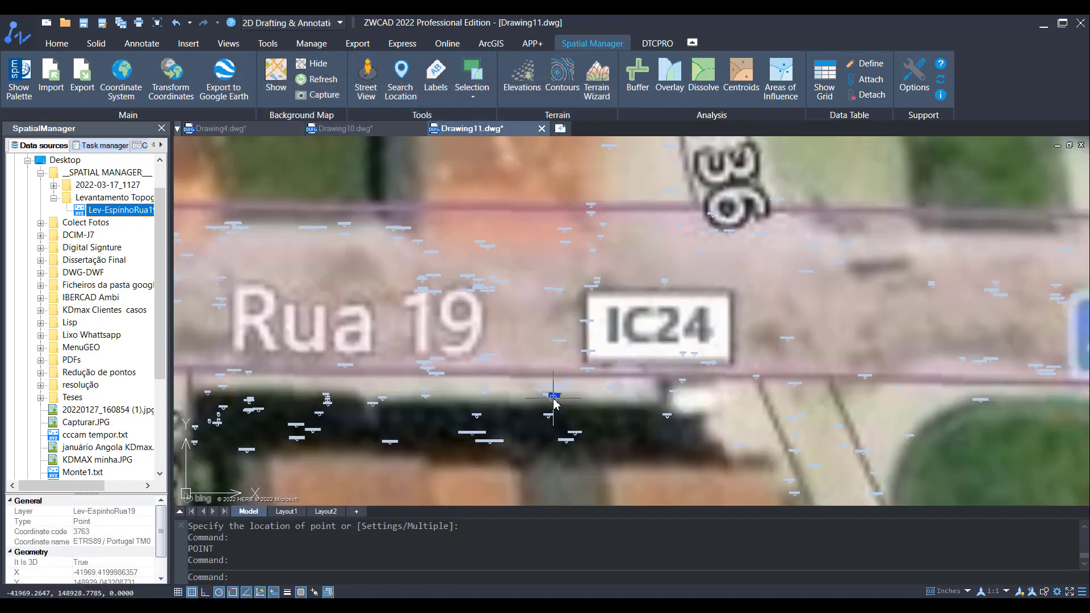
Step: Examine how the survey points align with the streets on the background map along Rua 19 and its junctions
scroll(852, 316, "down", 8)
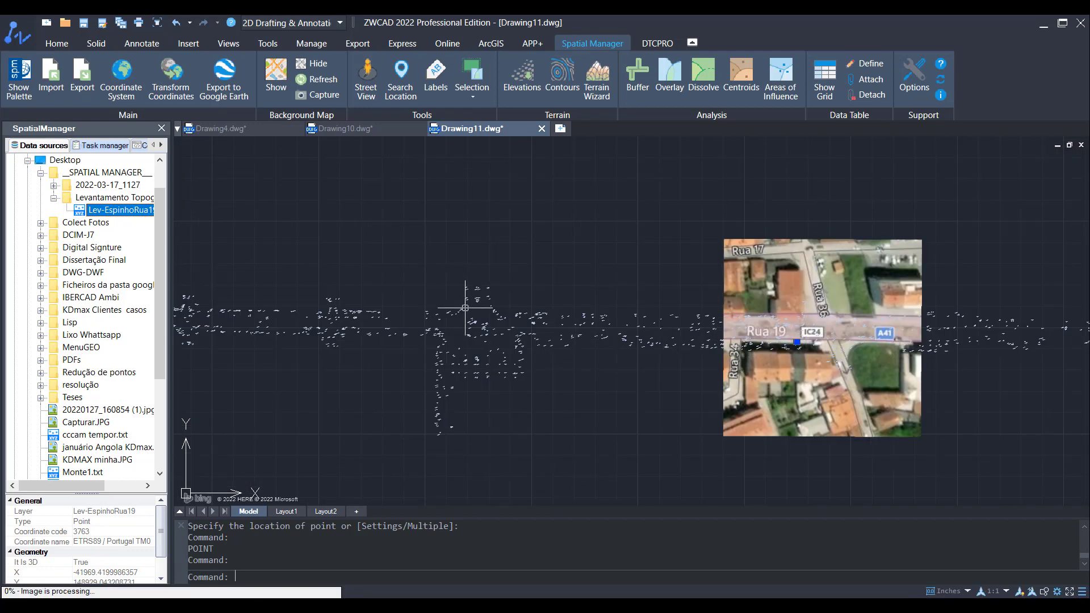
scroll(465, 309, "down", 4)
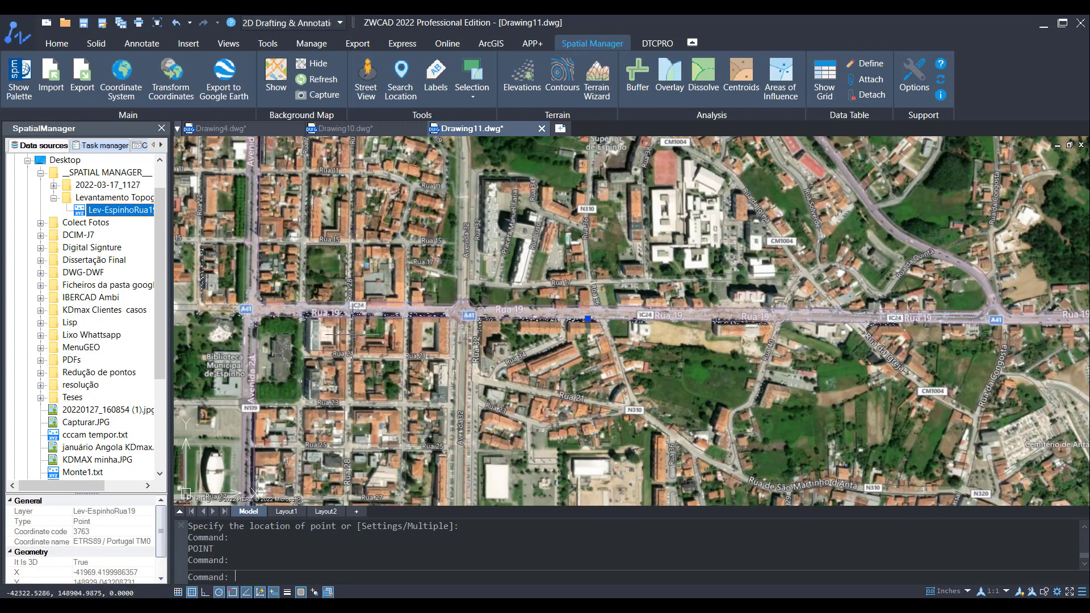
middle_click_drag(405, 343, 854, 344)
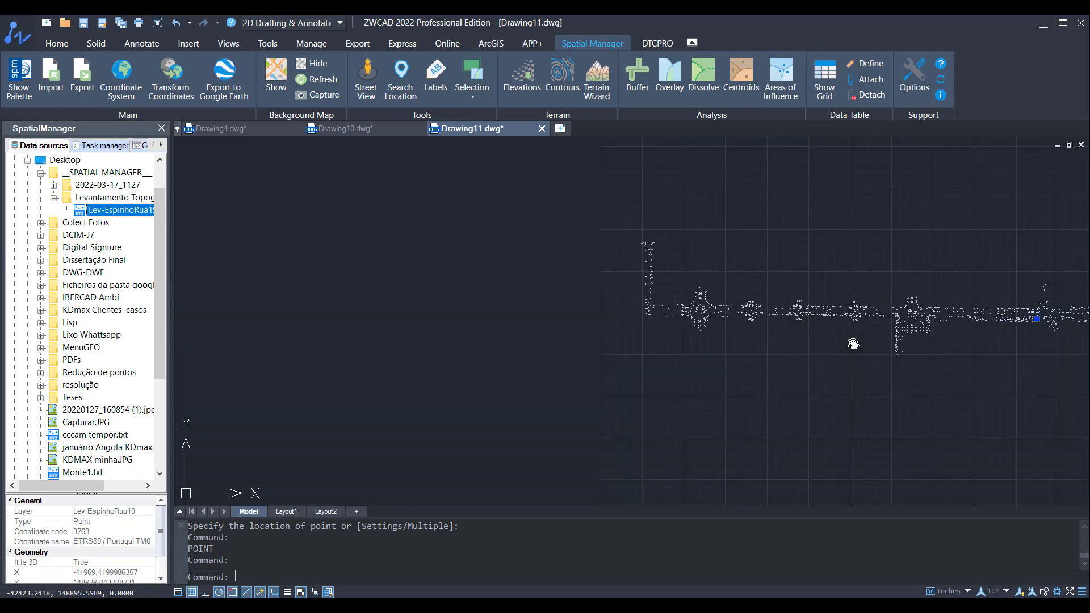
scroll(937, 330, "up", 4)
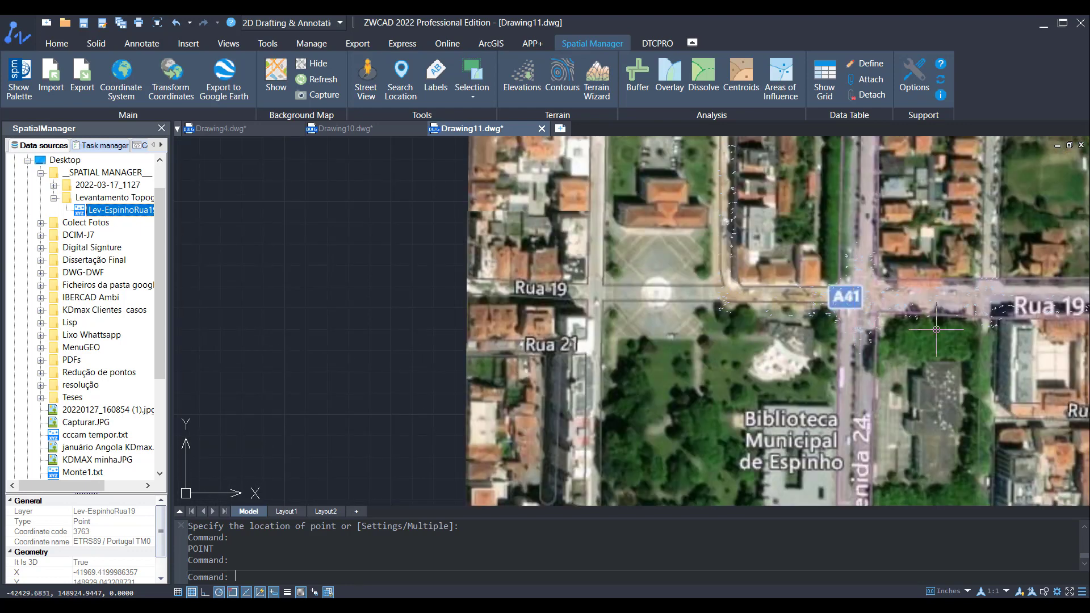
middle_click_drag(936, 329, 709, 320)
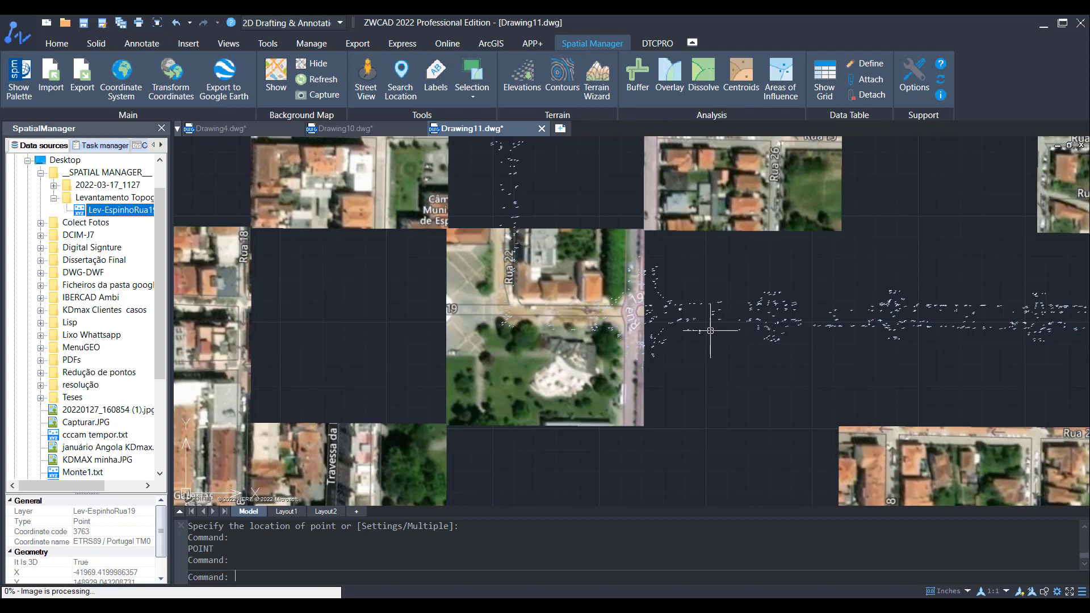
scroll(878, 304, "up", 3)
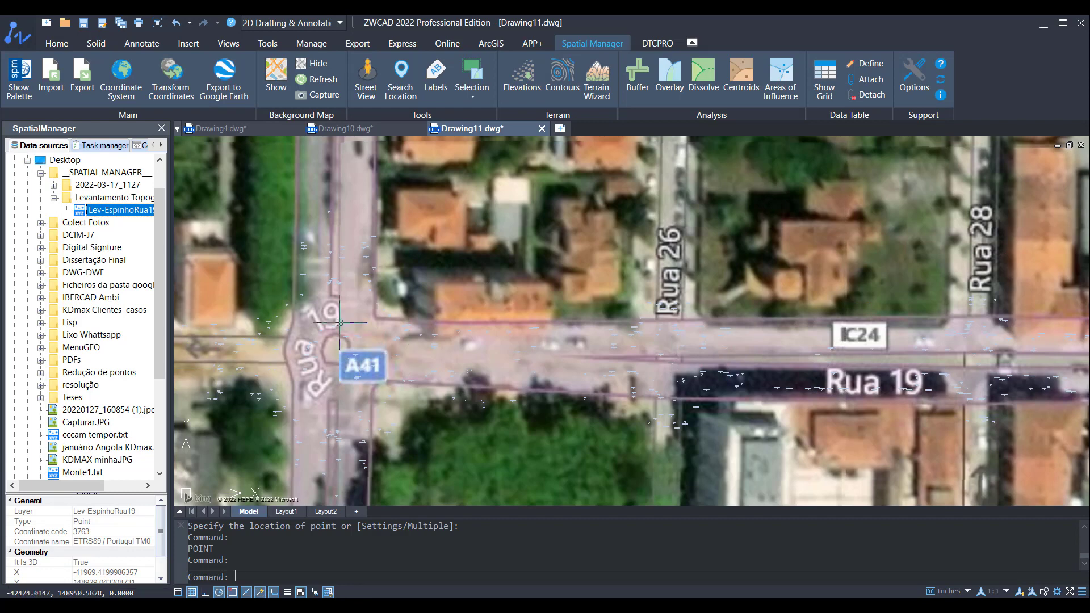
scroll(422, 351, "down", 6)
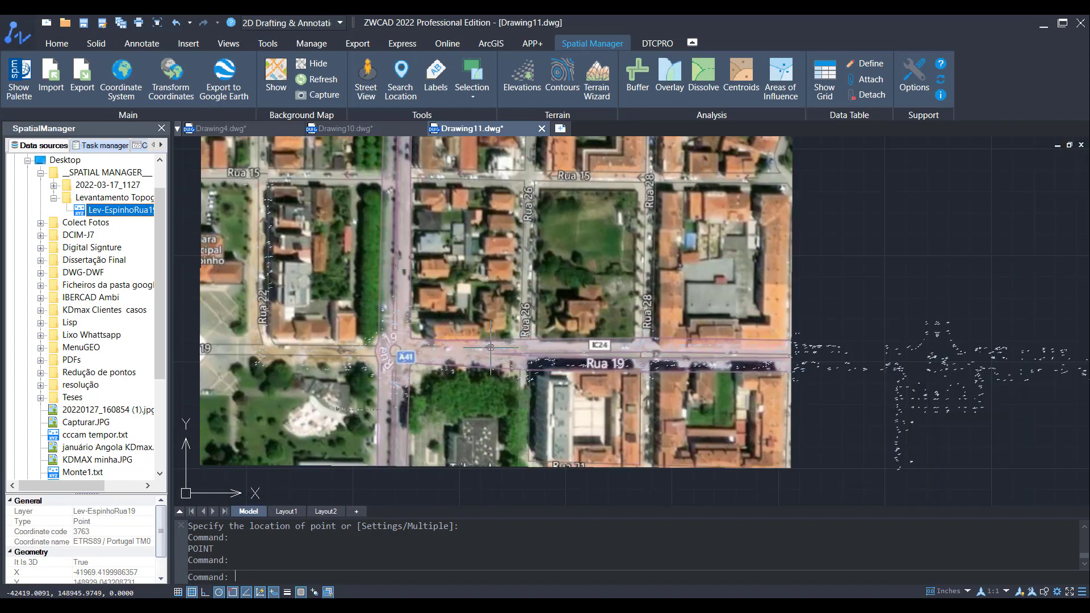
middle_click_drag(602, 258, 199, 311)
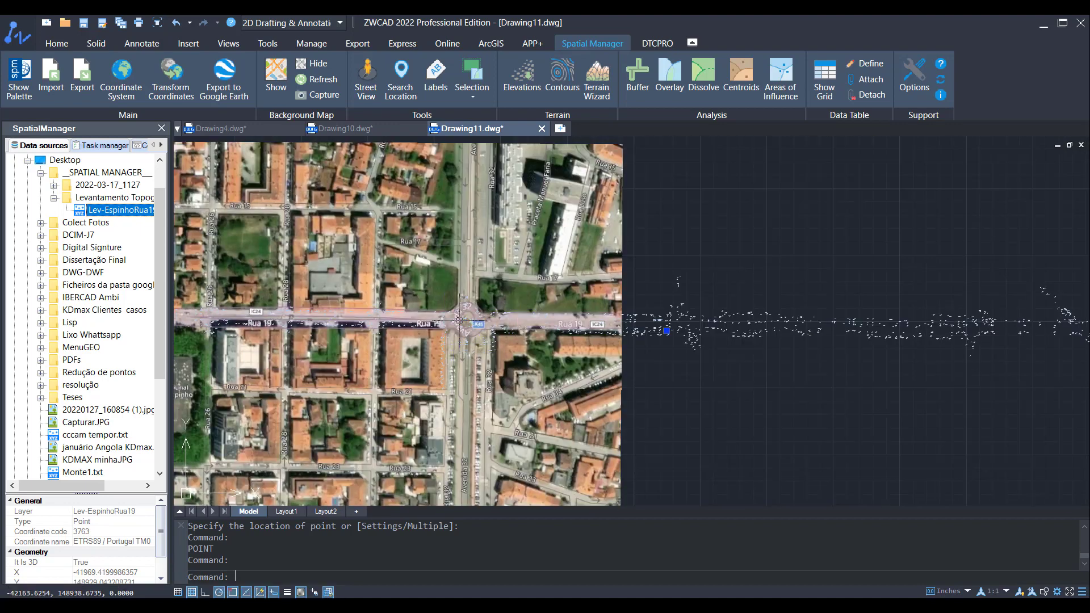
scroll(459, 321, "up", 5)
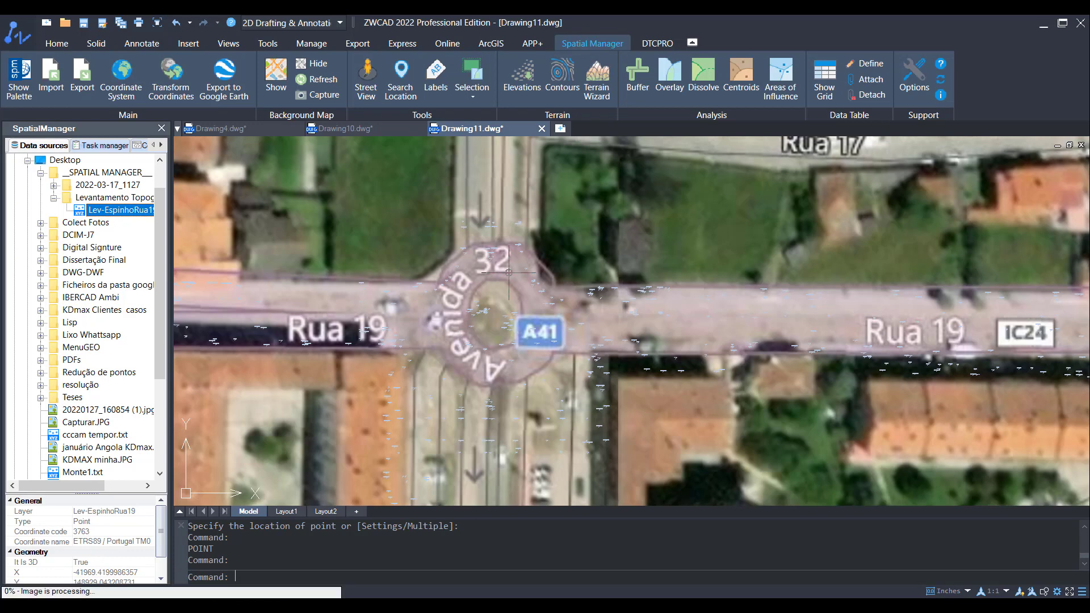
Step: Examine the labelled survey points against the background map along Rua 19, from the Avenida 32 roundabout past Rua 34 and Rua 36
scroll(976, 354, "up", 4)
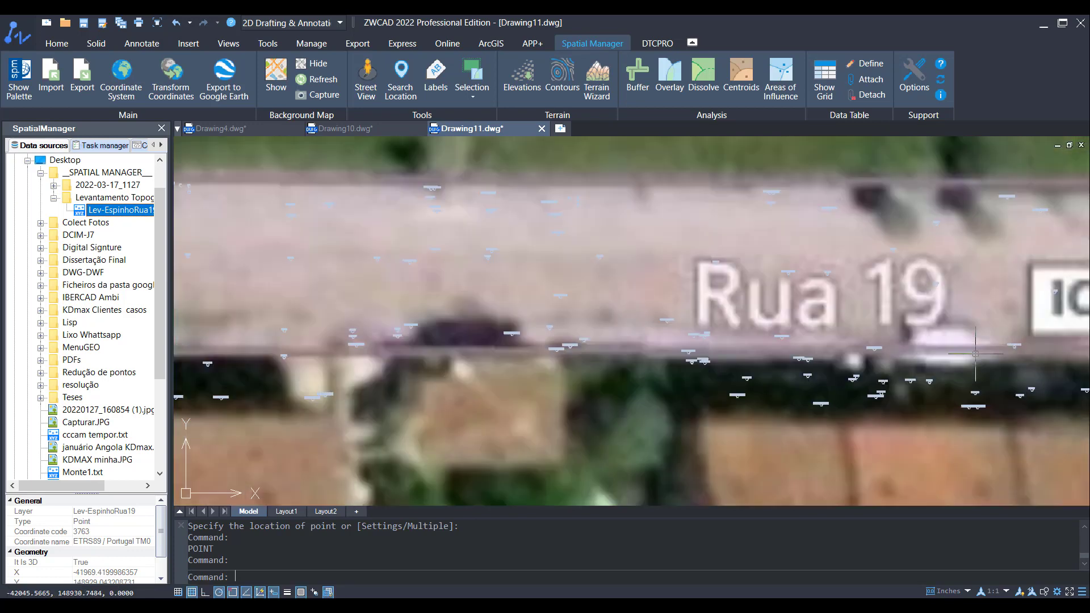
scroll(901, 344, "up", 2)
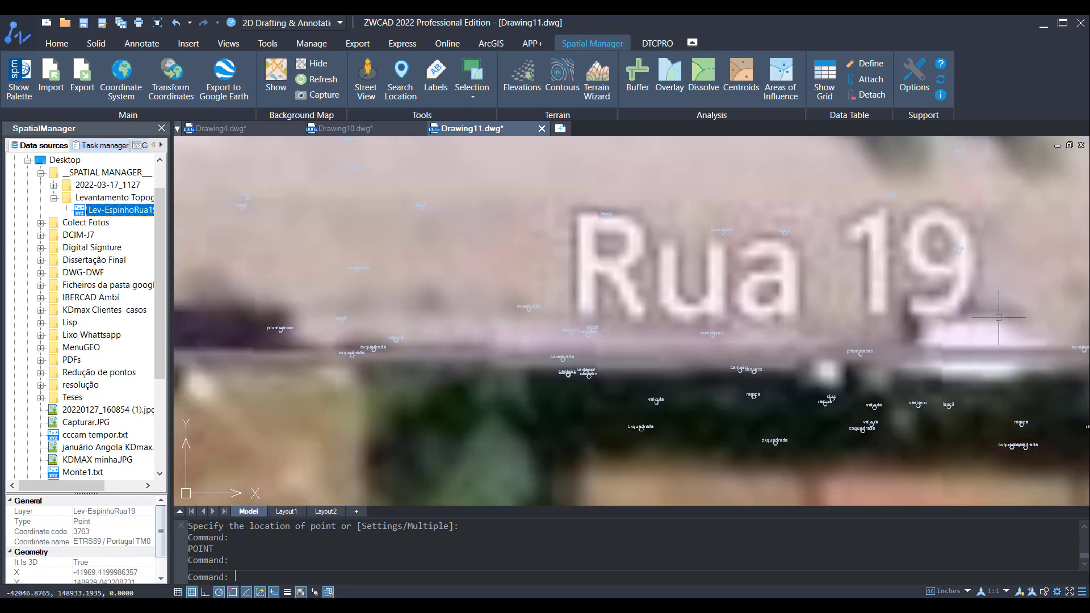
middle_click_drag(988, 320, 288, 329)
scroll(753, 311, "down", 4)
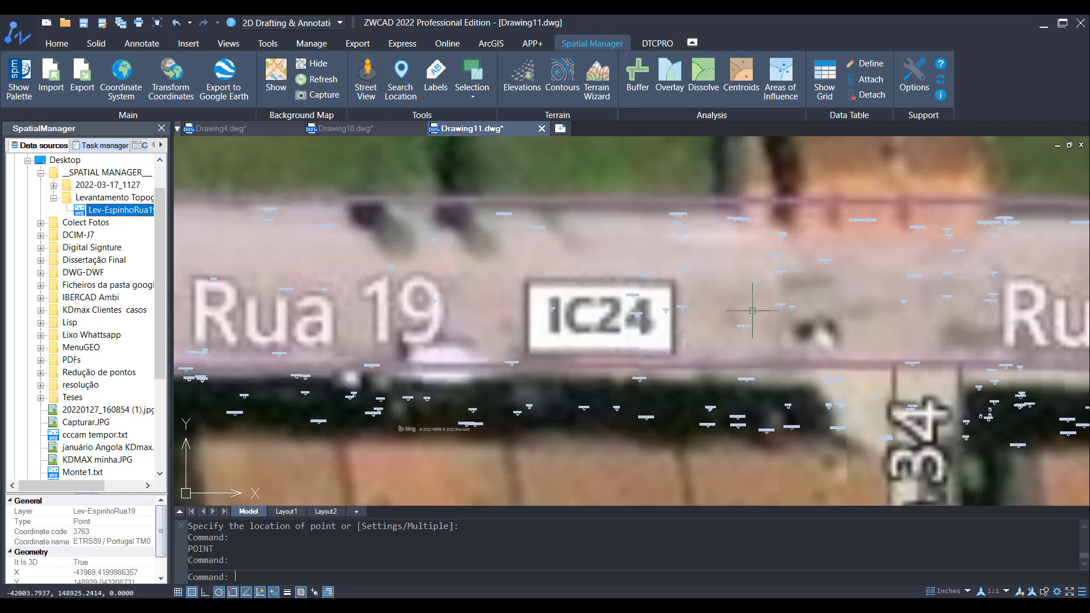
middle_click_drag(988, 307, 773, 309)
scroll(588, 266, "down", 8)
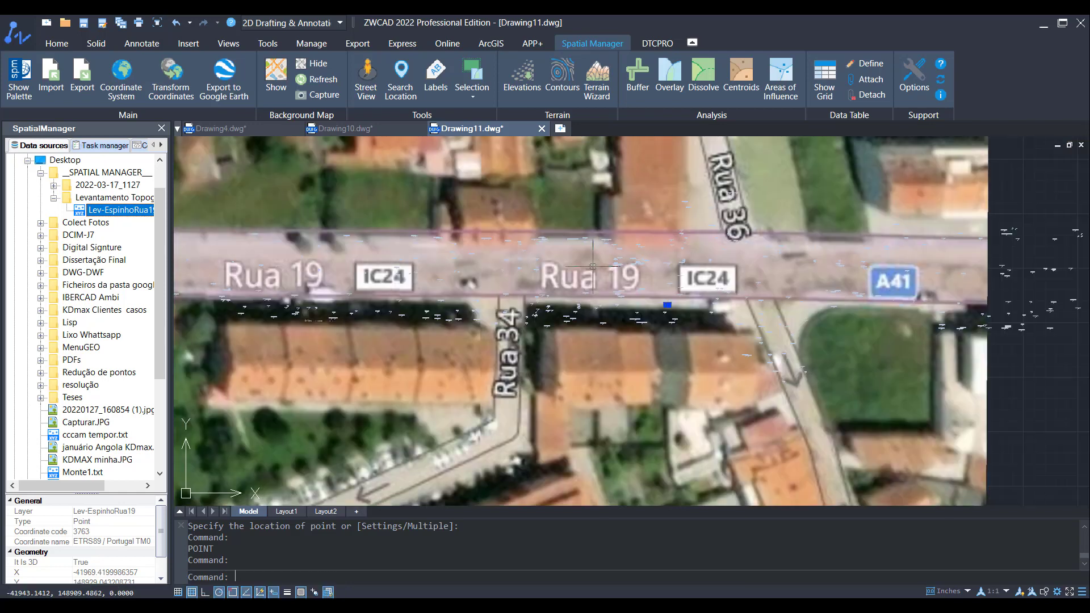
middle_click_drag(869, 235, 573, 279)
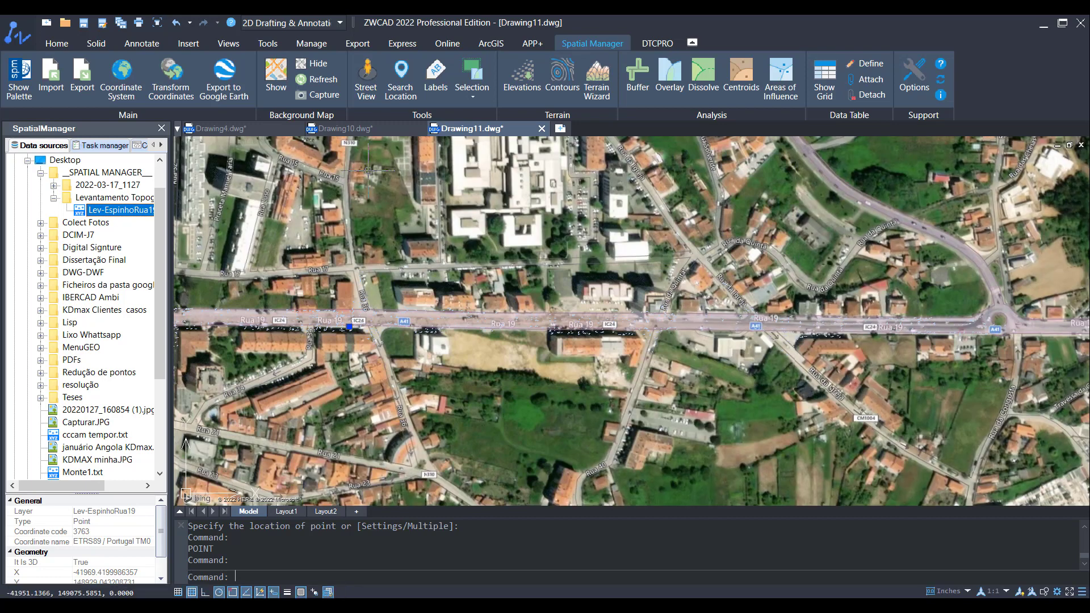
scroll(364, 318, "up", 3)
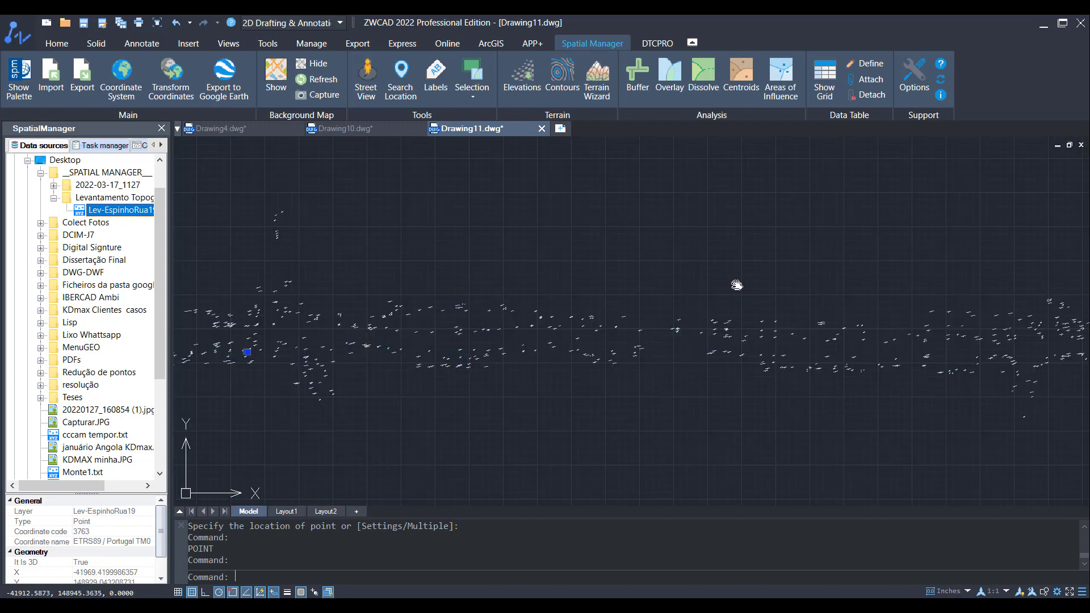